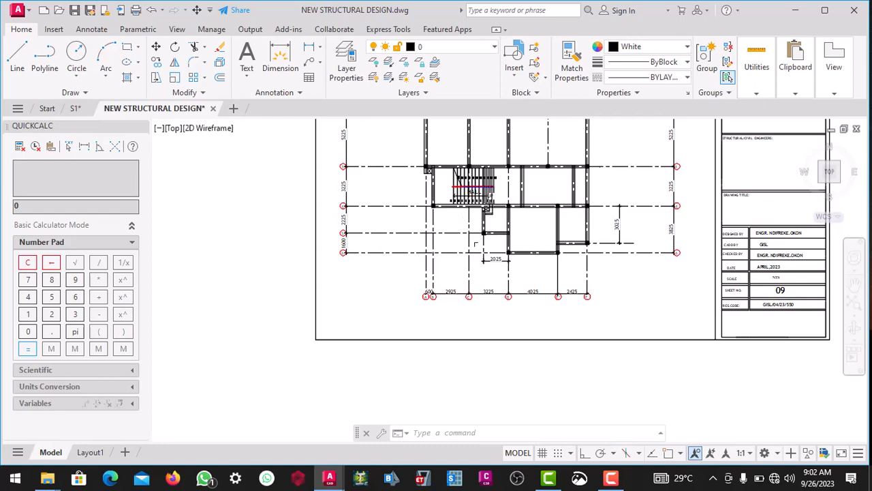
# Examine the structural floor plan, including its grid lines, dimensions, columns and beam outlines
pyautogui.scroll(-3, 476, 244)
pyautogui.scroll(8, 501, 197)
pyautogui.scroll(-3, 429, 259)
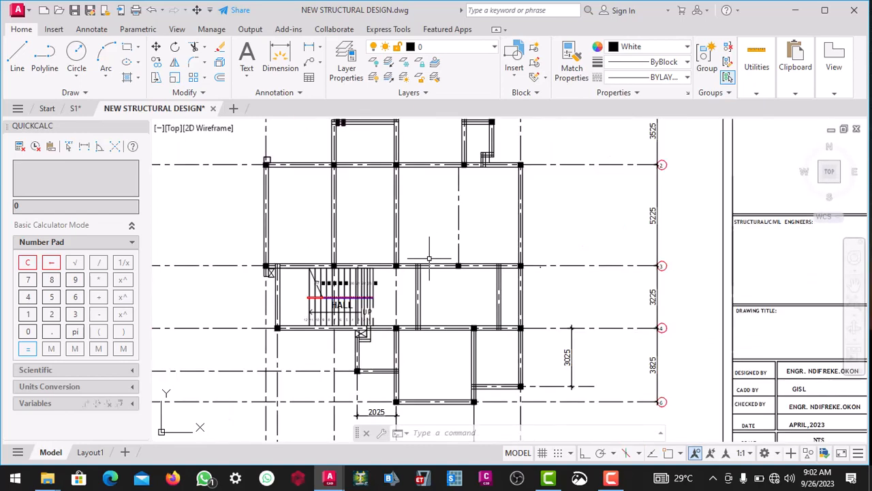
pyautogui.scroll(-4, 429, 259)
pyautogui.scroll(6, 409, 225)
pyautogui.scroll(-3, 479, 254)
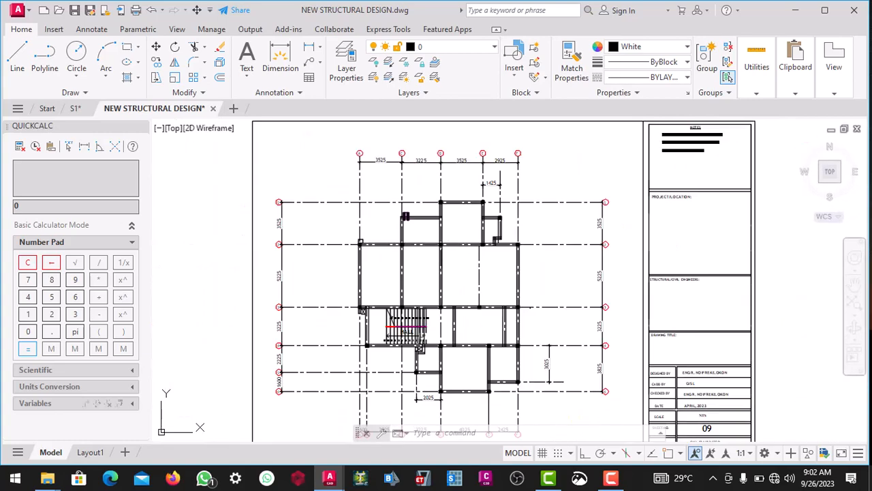
pyautogui.scroll(2, 409, 221)
pyautogui.scroll(-2, 409, 224)
pyautogui.scroll(-3, 436, 232)
pyautogui.scroll(6, 445, 199)
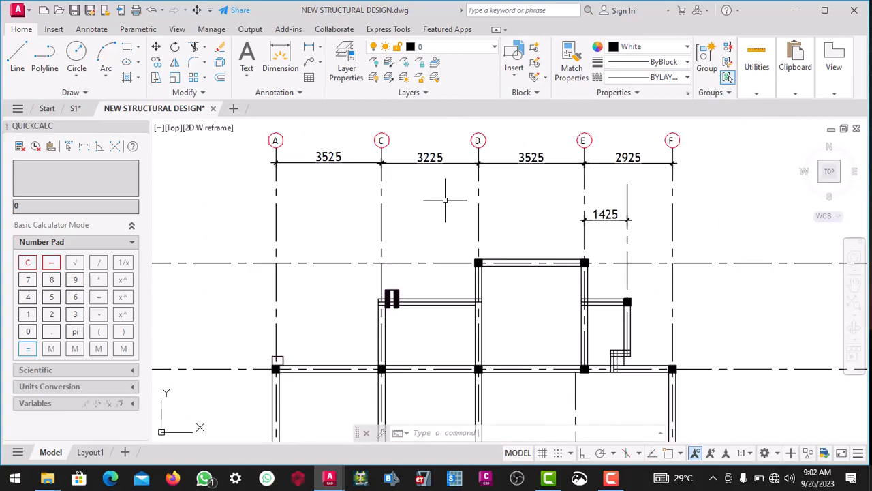
pyautogui.scroll(2, 460, 189)
pyautogui.scroll(-7, 464, 195)
pyautogui.scroll(5, 468, 202)
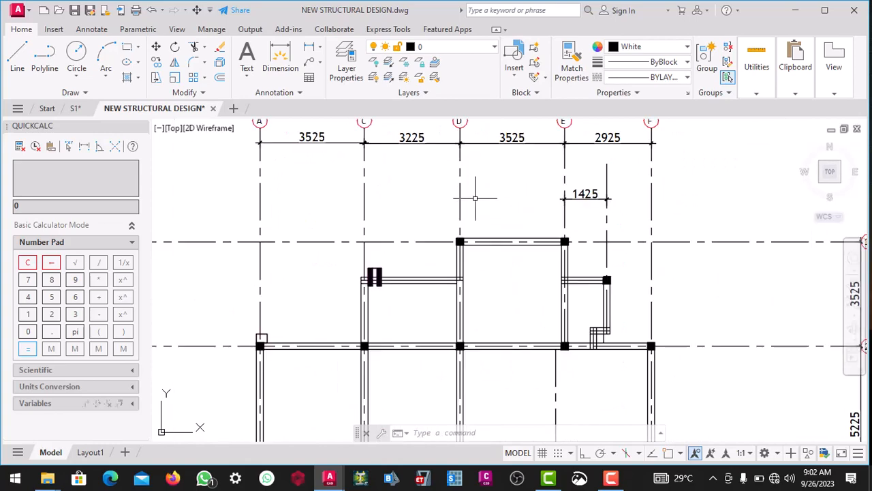
pyautogui.scroll(-5, 475, 198)
pyautogui.scroll(5, 475, 199)
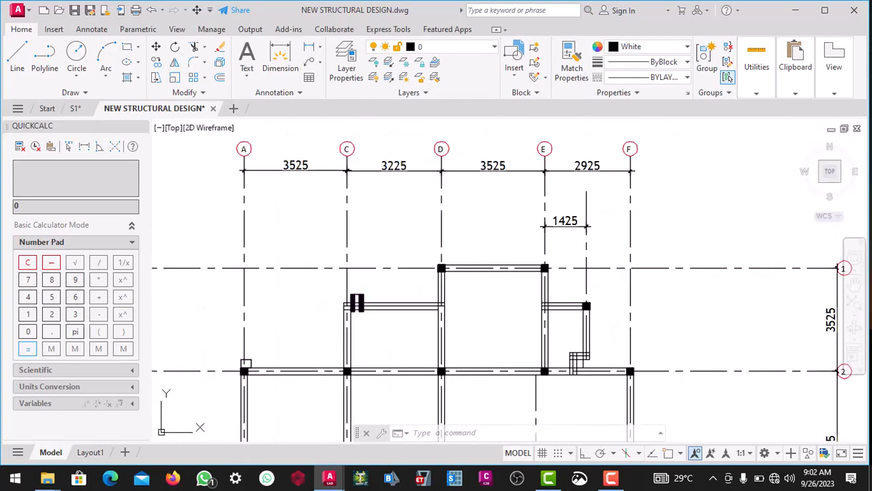
pyautogui.scroll(-5, 409, 204)
pyautogui.scroll(5, 409, 204)
pyautogui.scroll(-8, 416, 211)
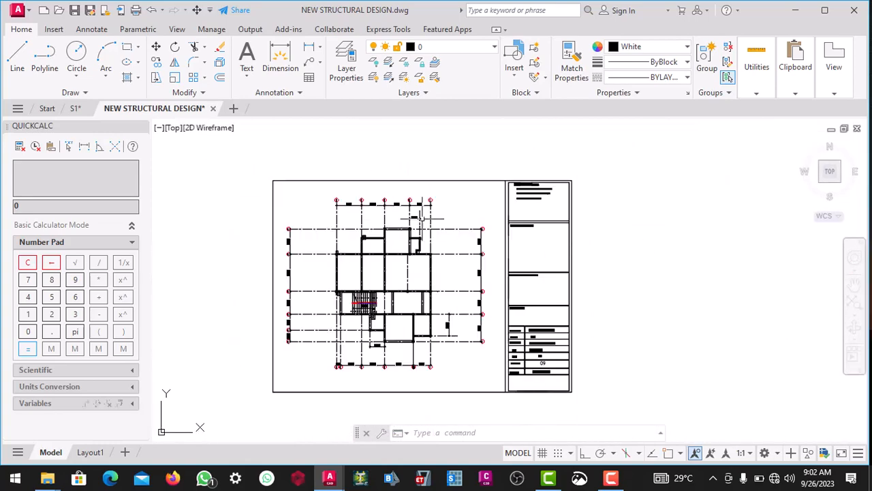
pyautogui.scroll(-4, 422, 218)
pyautogui.scroll(6, 419, 236)
pyautogui.scroll(5, 429, 240)
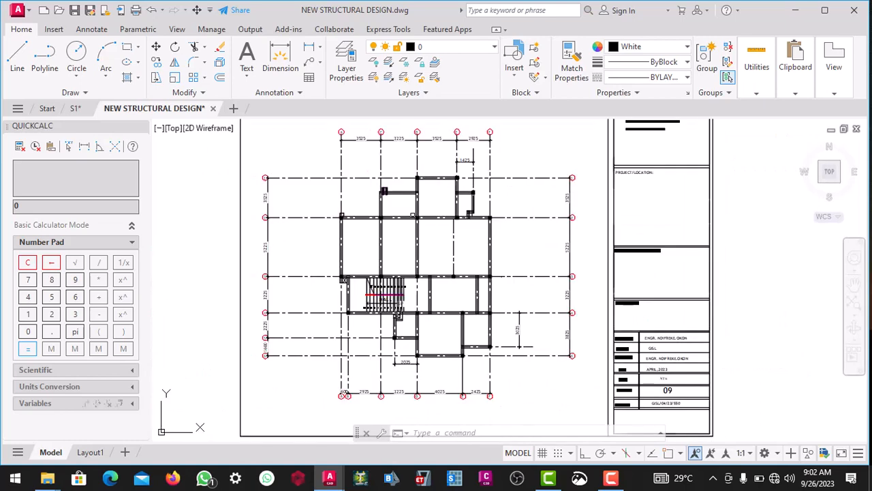
pyautogui.scroll(-7, 450, 229)
pyautogui.scroll(5, 437, 223)
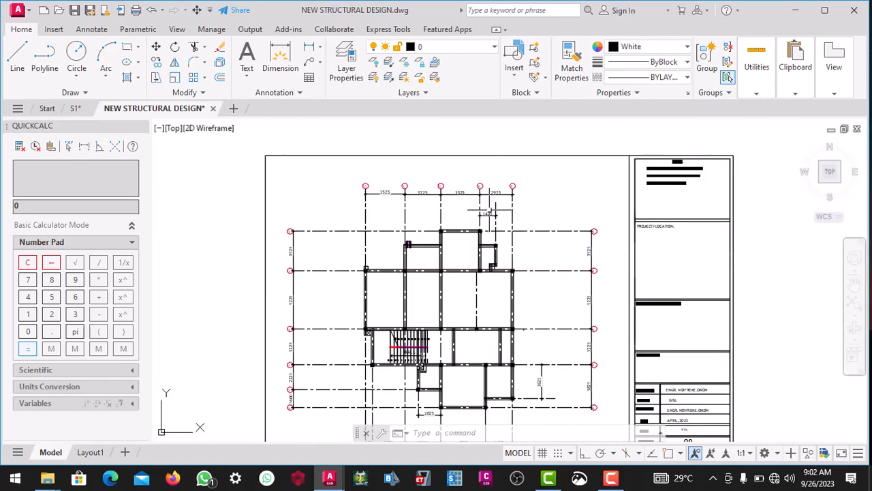
pyautogui.scroll(-8, 477, 232)
pyautogui.scroll(5, 507, 239)
pyautogui.scroll(6, 510, 235)
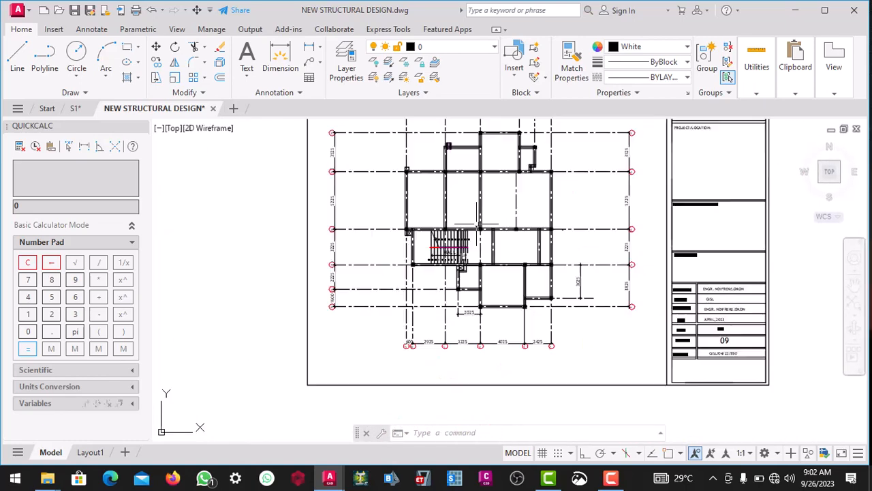
pyautogui.scroll(-6, 515, 215)
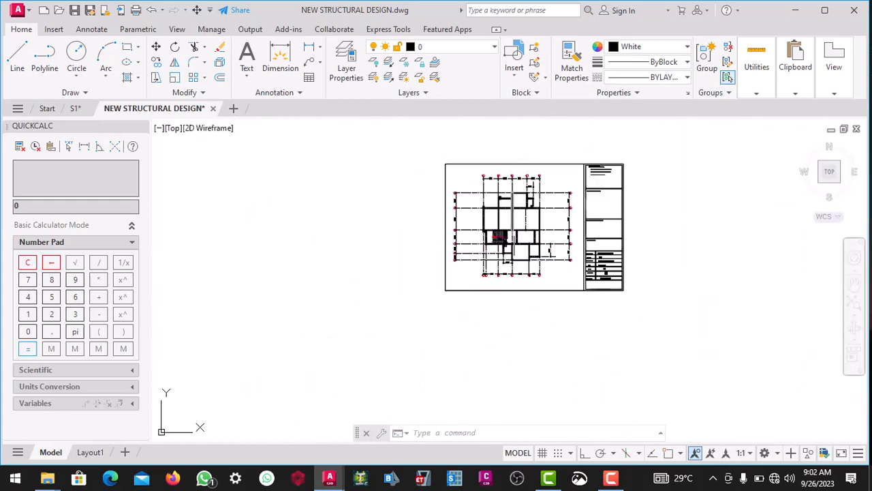
pyautogui.scroll(6, 512, 225)
pyautogui.scroll(-2, 505, 242)
pyautogui.scroll(-6, 505, 242)
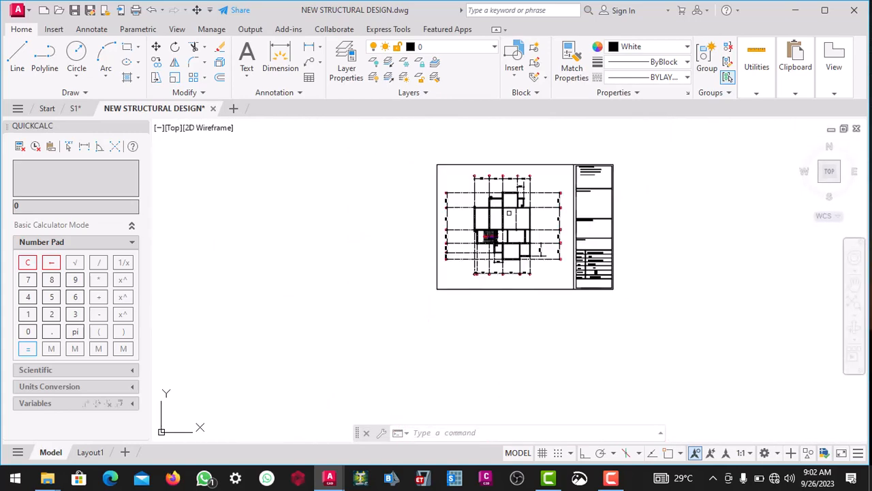
pyautogui.scroll(8, 501, 232)
pyautogui.scroll(-8, 498, 225)
pyautogui.scroll(1, 493, 221)
pyautogui.scroll(7, 493, 222)
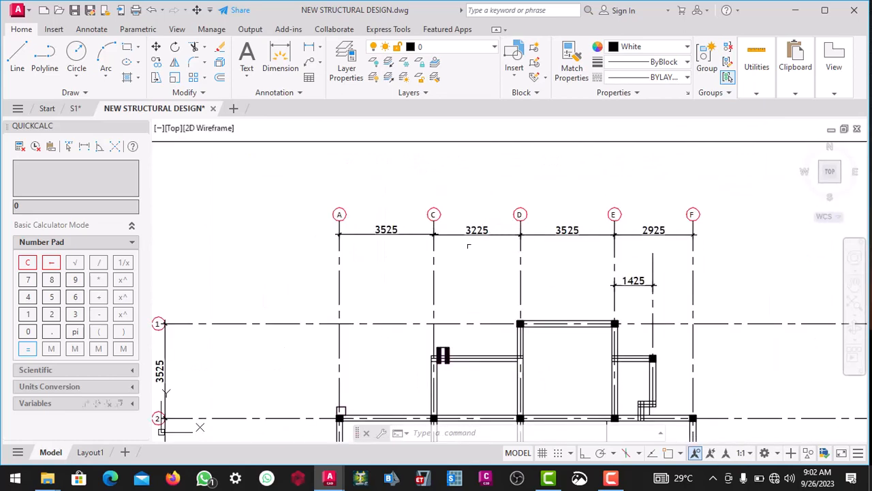
pyautogui.scroll(-2, 443, 224)
pyautogui.scroll(3, 442, 224)
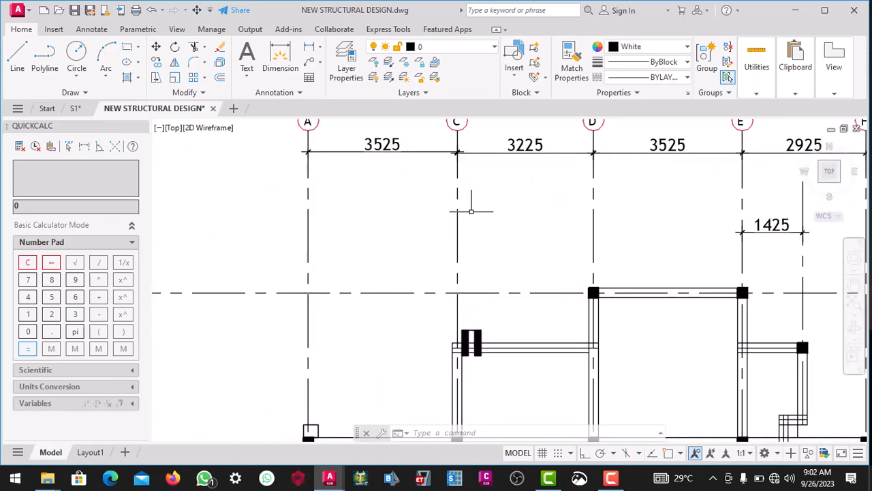
pyautogui.scroll(-6, 471, 212)
pyautogui.scroll(5, 487, 224)
pyautogui.scroll(4, 382, 185)
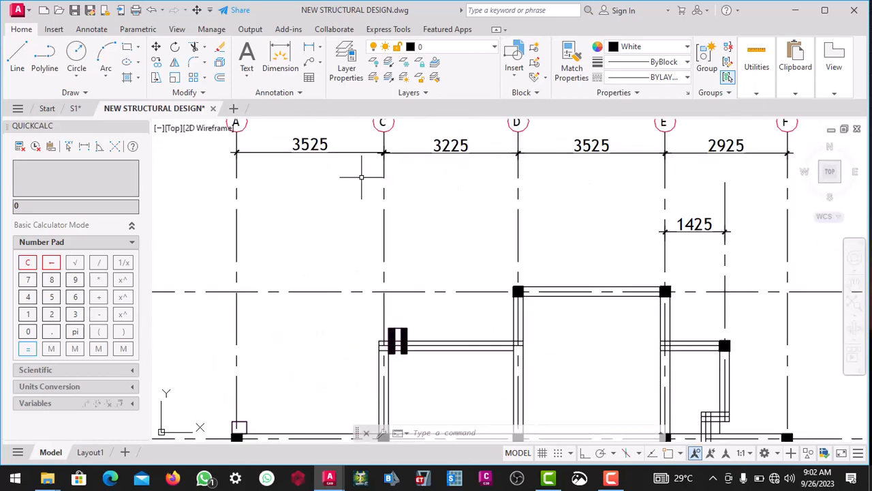
# Select the vertical grid line C to check its layer, and clear the selection
pyautogui.click(370, 190)
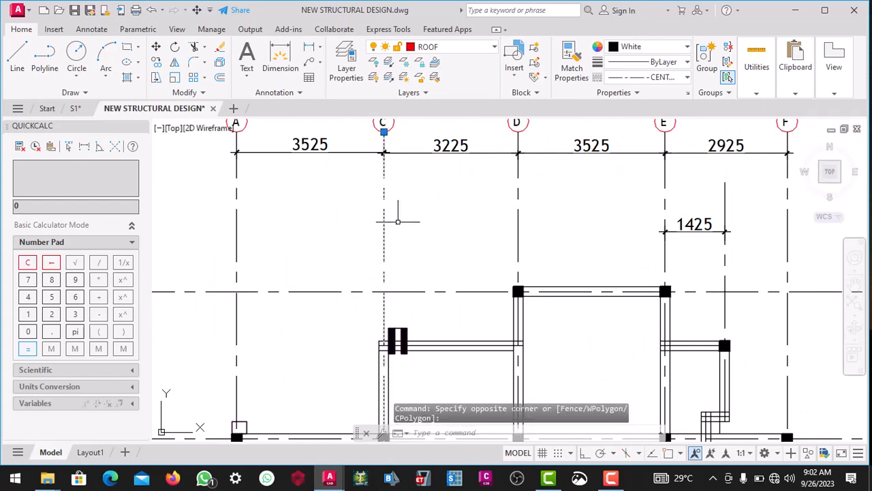
pyautogui.click(367, 193)
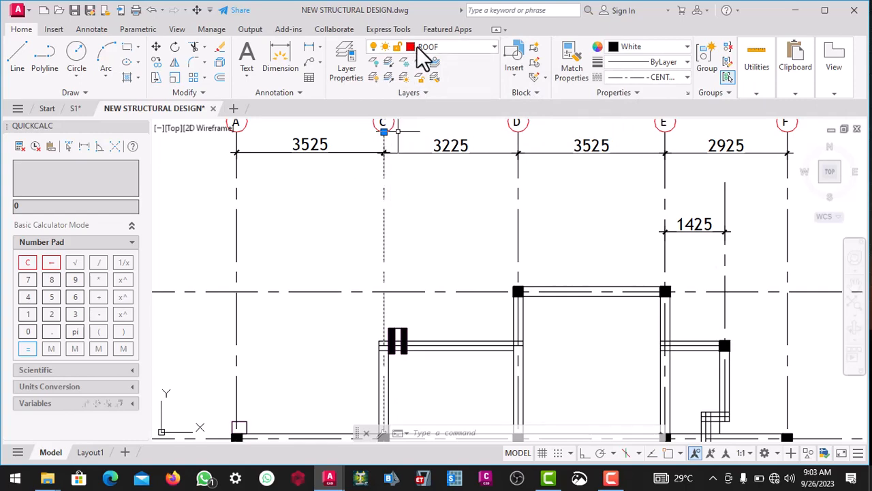
pyautogui.click(421, 212)
pyautogui.press('Escape')
pyautogui.scroll(-5, 416, 225)
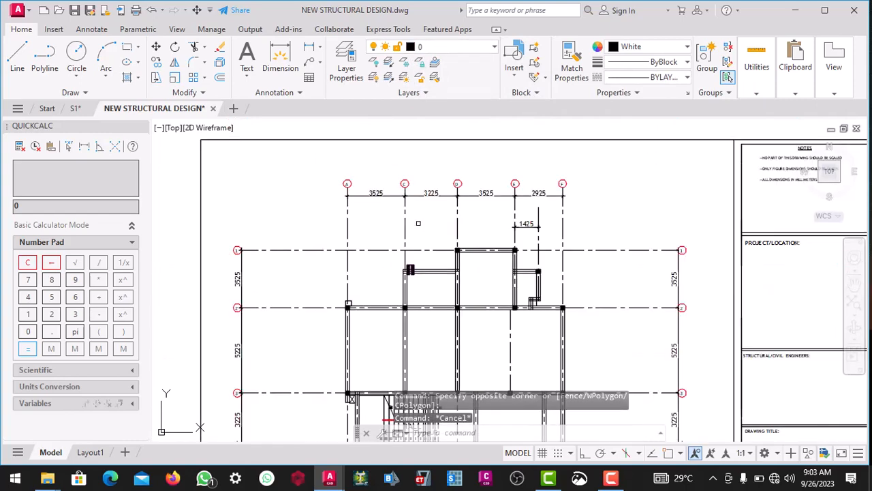
# Check the layer of the upper outline of the beam on grid 1 between D and E, and clear the selection
pyautogui.scroll(6, 413, 252)
pyautogui.scroll(5, 594, 238)
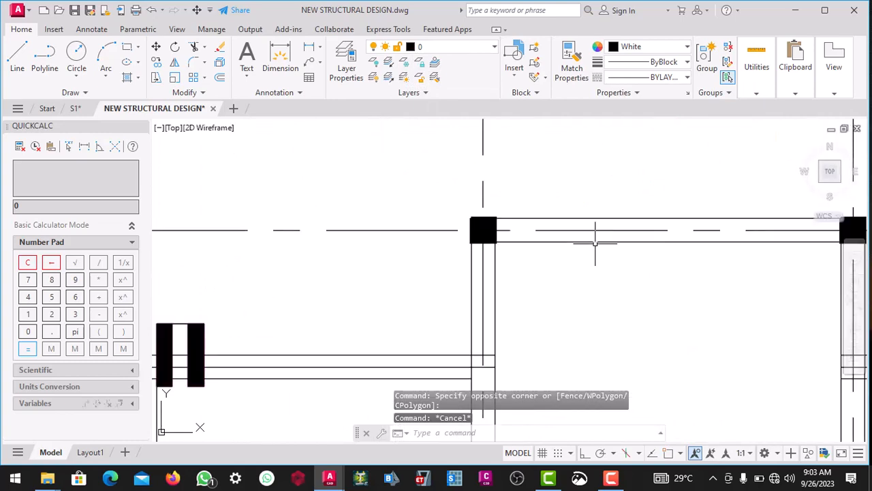
pyautogui.click(589, 218)
pyautogui.click(586, 198)
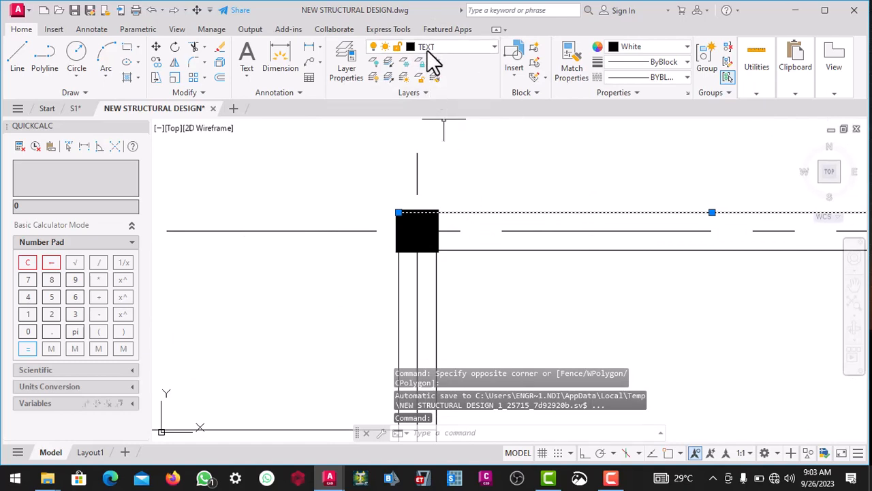
pyautogui.scroll(-2, 499, 224)
pyautogui.scroll(-3, 500, 224)
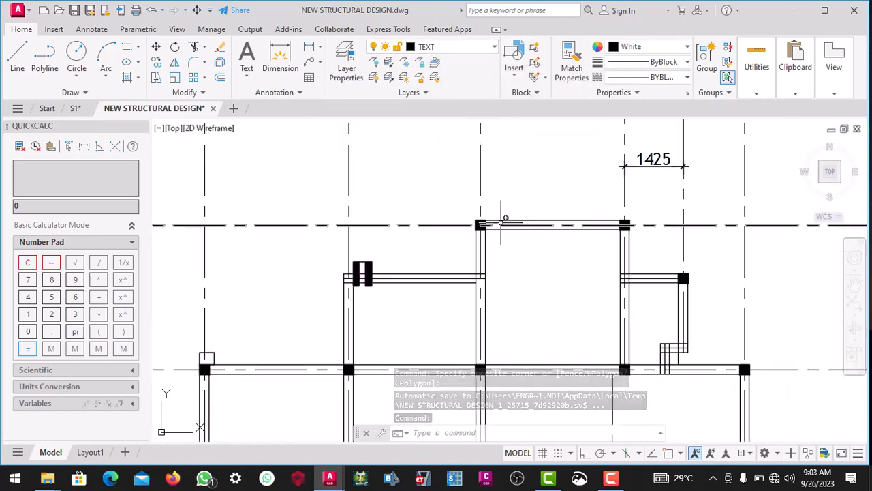
pyautogui.press('Escape')
# Check the layer of the solid column at the intersection of grids D and 1, and deselect it
pyautogui.scroll(8, 502, 218)
pyautogui.scroll(4, 510, 183)
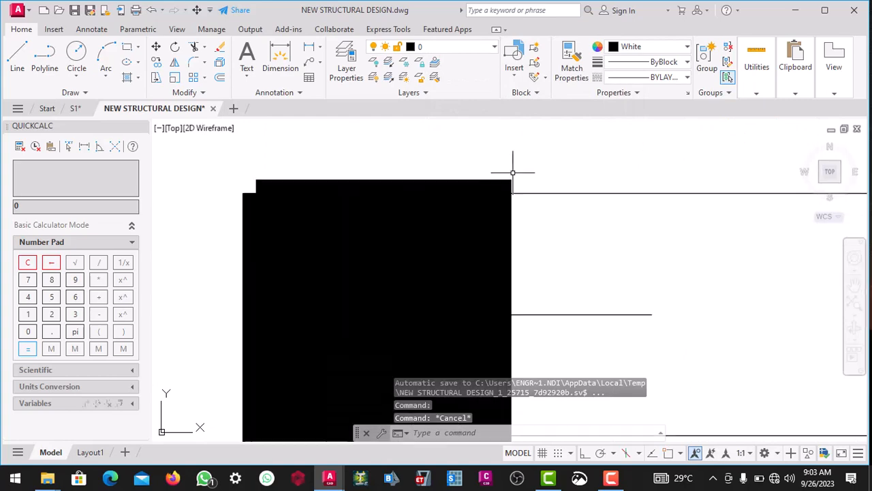
pyautogui.click(510, 187)
pyautogui.scroll(-2, 503, 184)
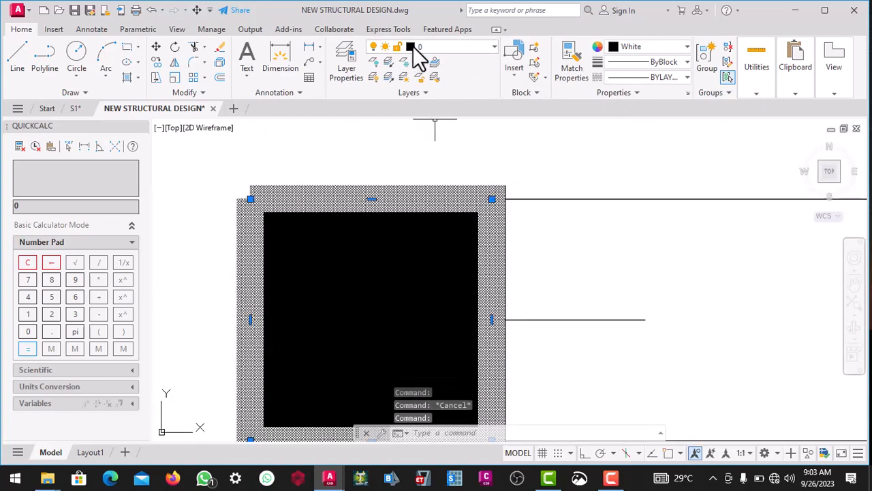
pyautogui.scroll(-8, 520, 202)
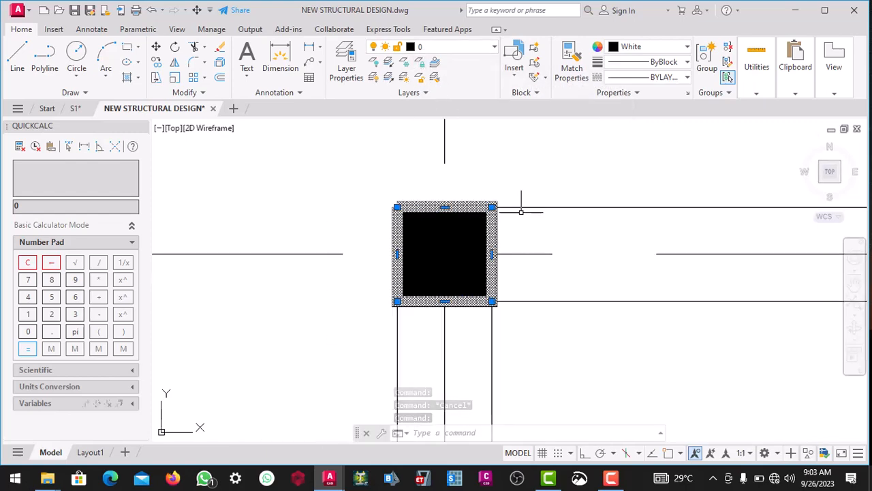
pyautogui.press('Escape')
# Extend the lower line of the horizontal beam between grids C and D to the far face of the grid D beam
pyautogui.scroll(8, 483, 252)
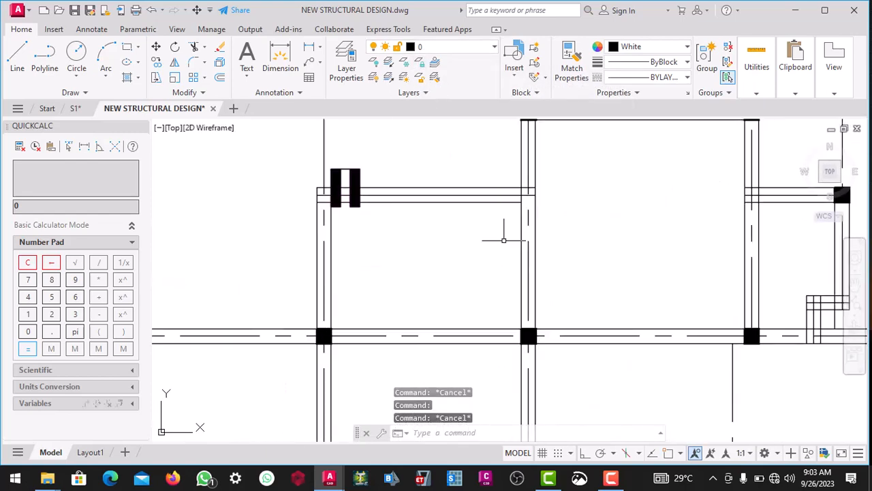
pyautogui.click(552, 190)
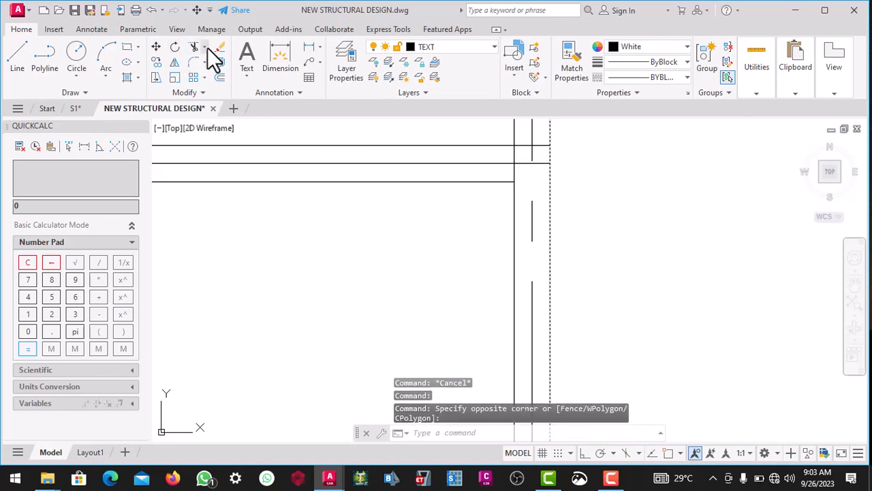
pyautogui.click(211, 90)
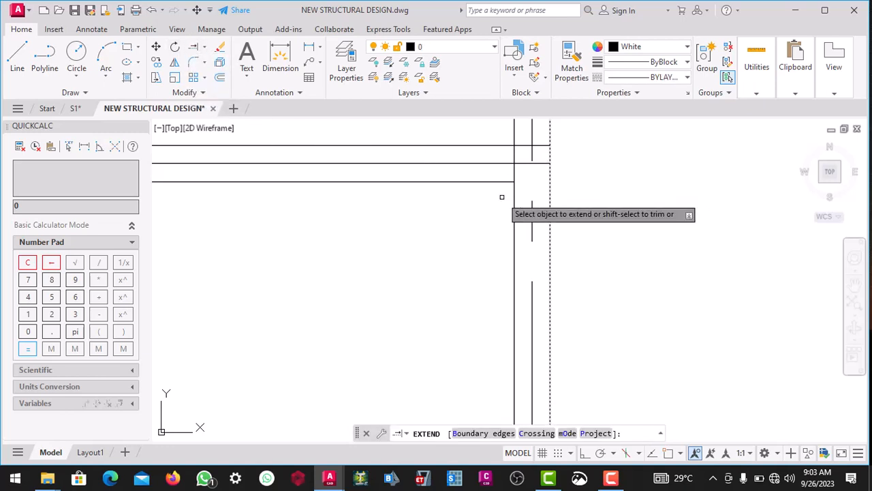
pyautogui.click(503, 197)
pyautogui.press('Return')
pyautogui.scroll(-6, 477, 228)
pyautogui.press('Escape')
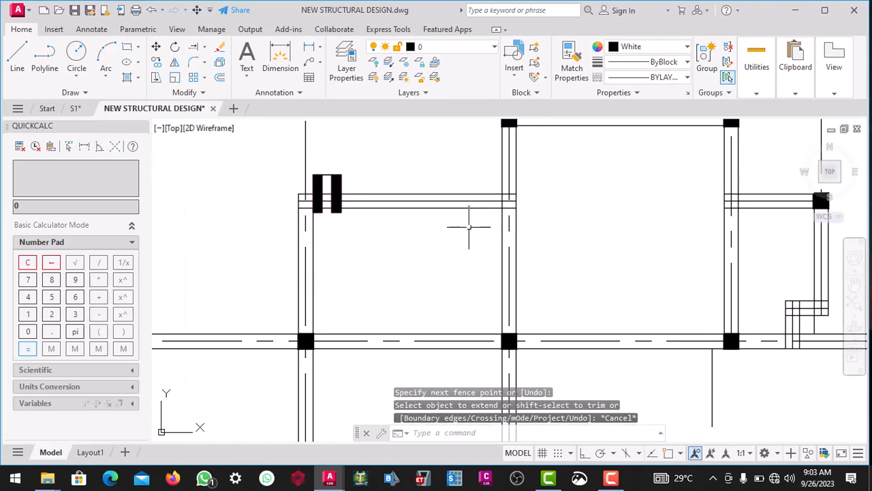
# Inspect the beam junction on grid D between grids 1 and 2 and the surrounding plan
pyautogui.scroll(6, 448, 232)
pyautogui.scroll(-6, 497, 211)
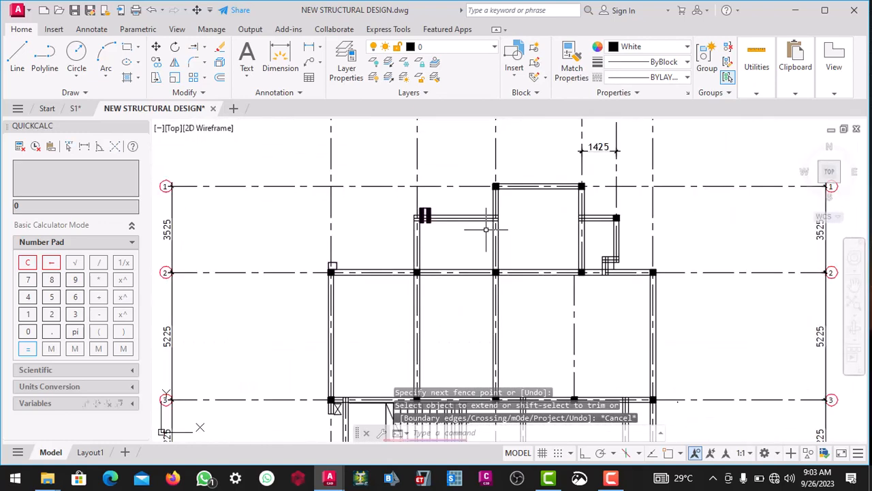
pyautogui.scroll(4, 493, 221)
pyautogui.scroll(-5, 493, 220)
pyautogui.scroll(4, 470, 230)
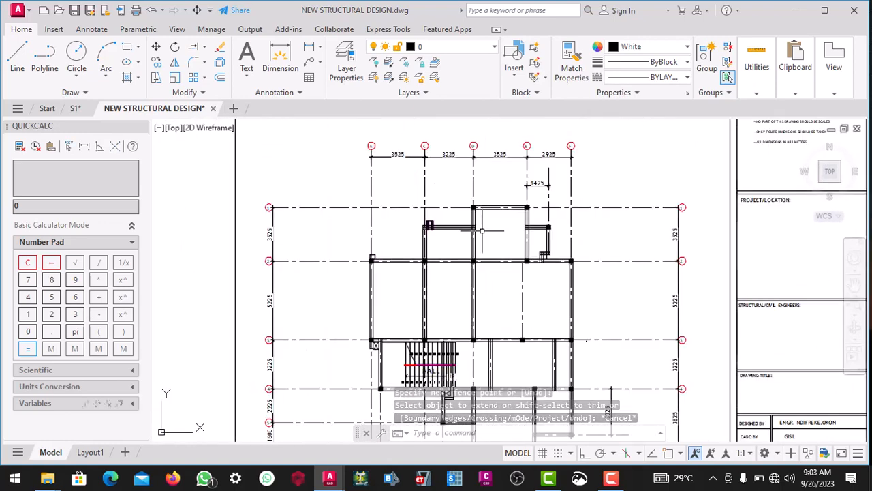
pyautogui.scroll(7, 469, 228)
pyautogui.scroll(-7, 464, 225)
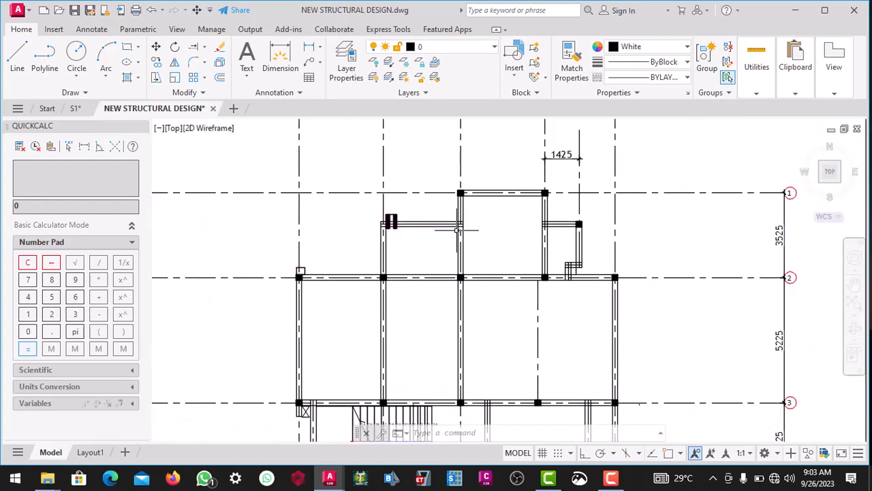
pyautogui.scroll(2, 461, 230)
pyautogui.scroll(5, 460, 231)
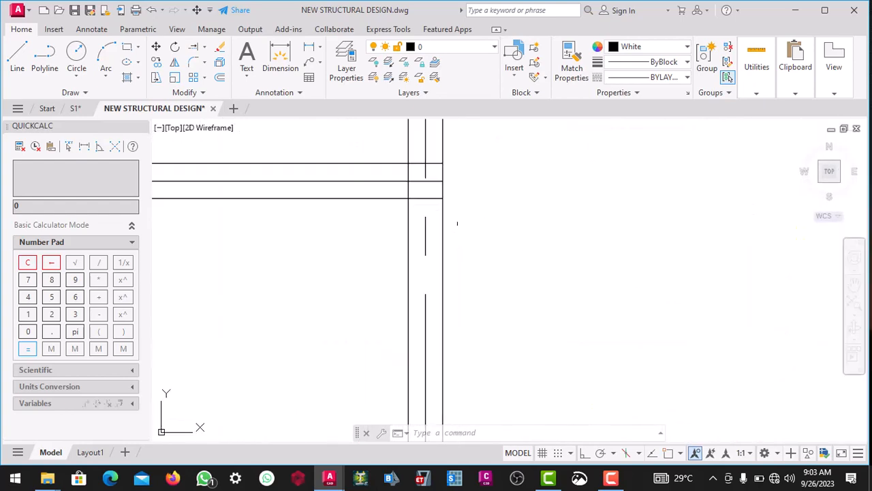
pyautogui.scroll(-5, 457, 225)
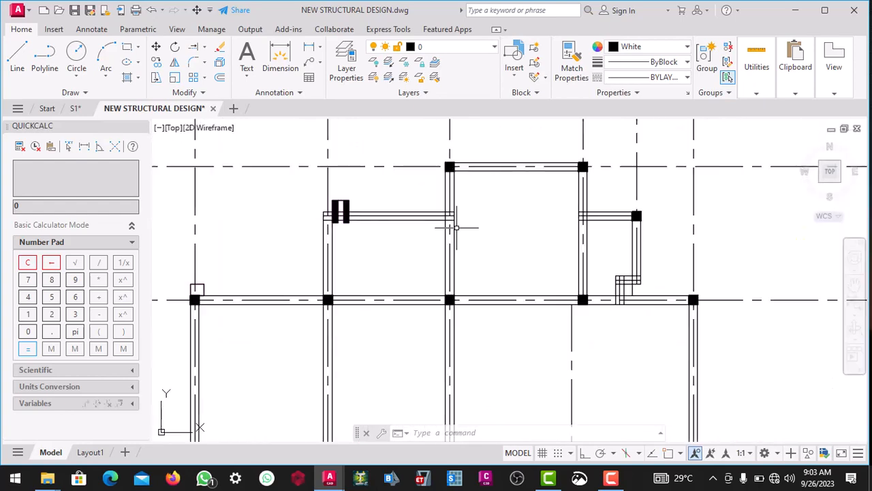
# Start a polyline in the empty space outside the drawing frame and draw its first side 225 straight down with Ortho on
pyautogui.click(51, 66)
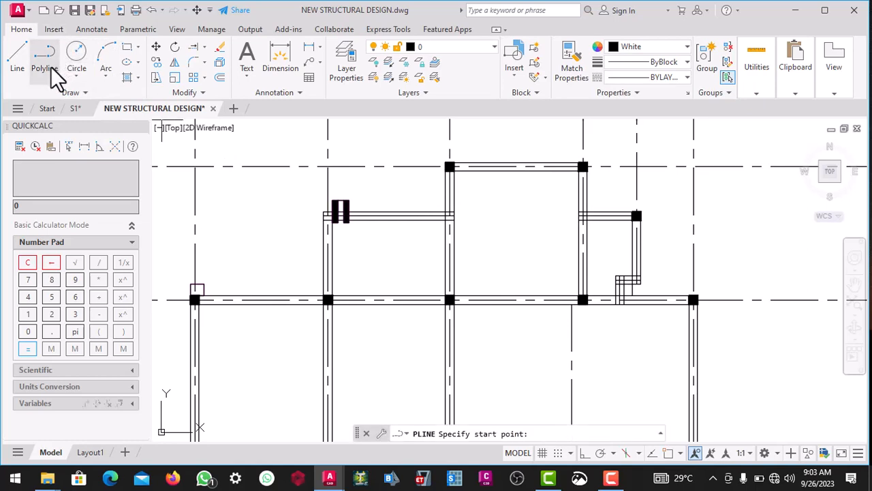
pyautogui.scroll(-5, 510, 213)
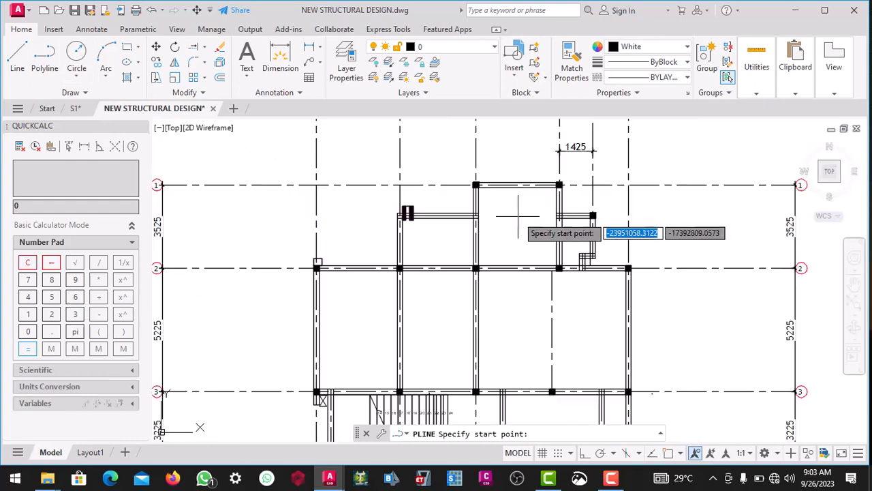
pyautogui.scroll(3, 591, 218)
pyautogui.scroll(-4, 426, 216)
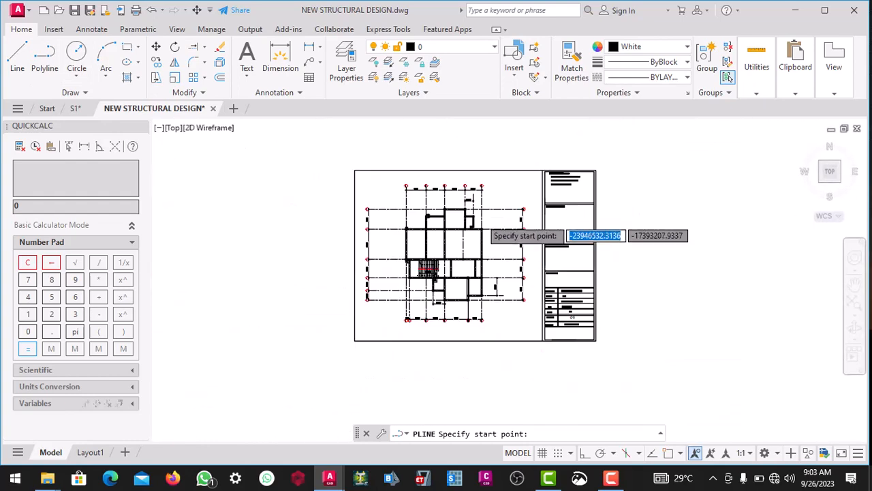
pyautogui.scroll(4, 378, 208)
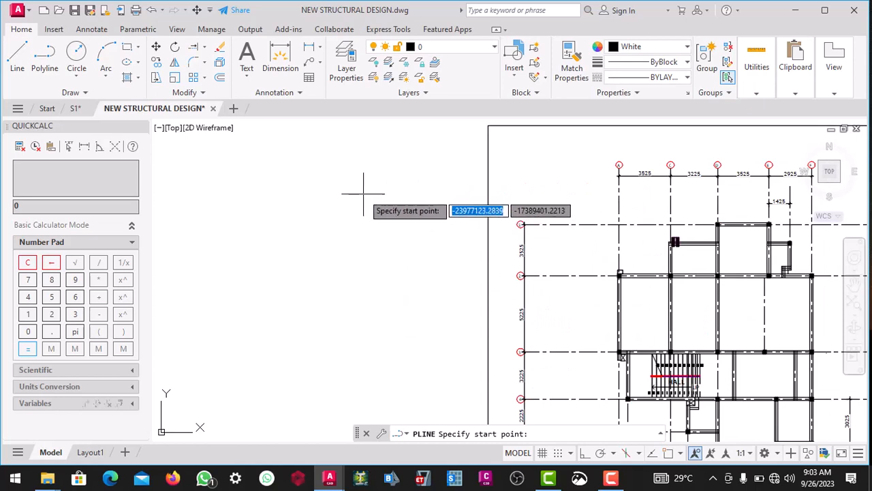
pyautogui.click(362, 194)
pyautogui.scroll(5, 350, 181)
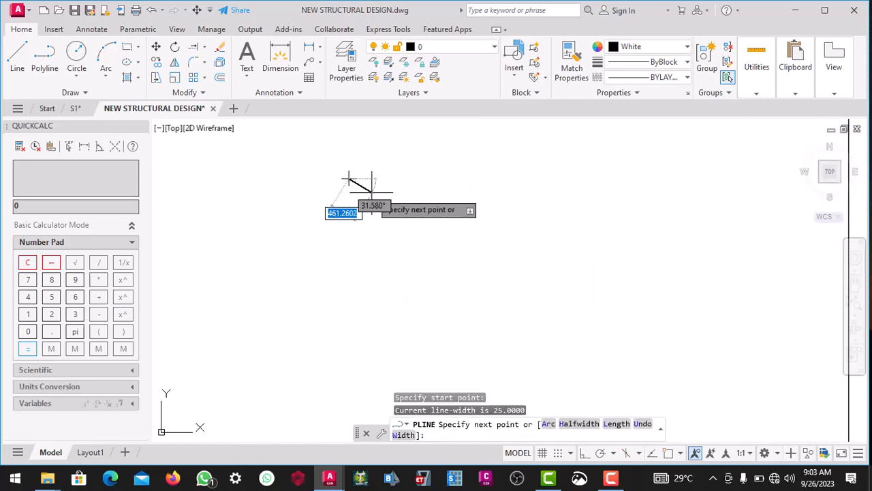
pyautogui.click(585, 453)
pyautogui.scroll(6, 349, 194)
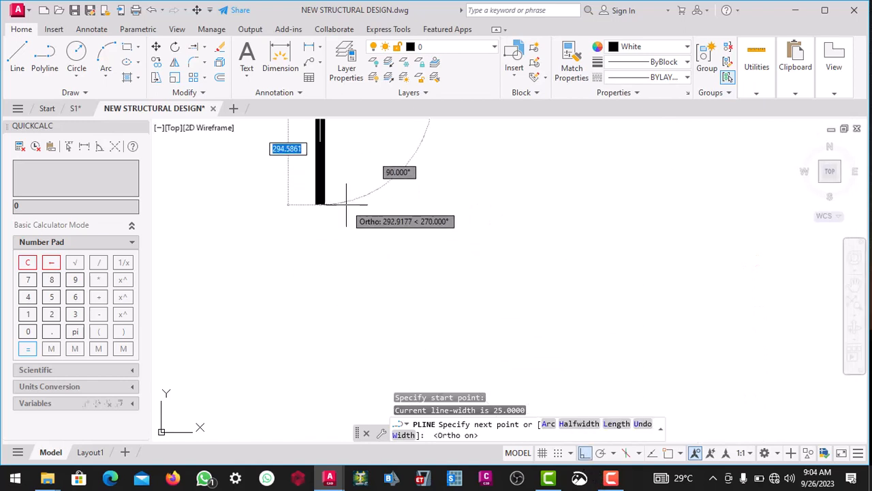
pyautogui.scroll(-1, 344, 210)
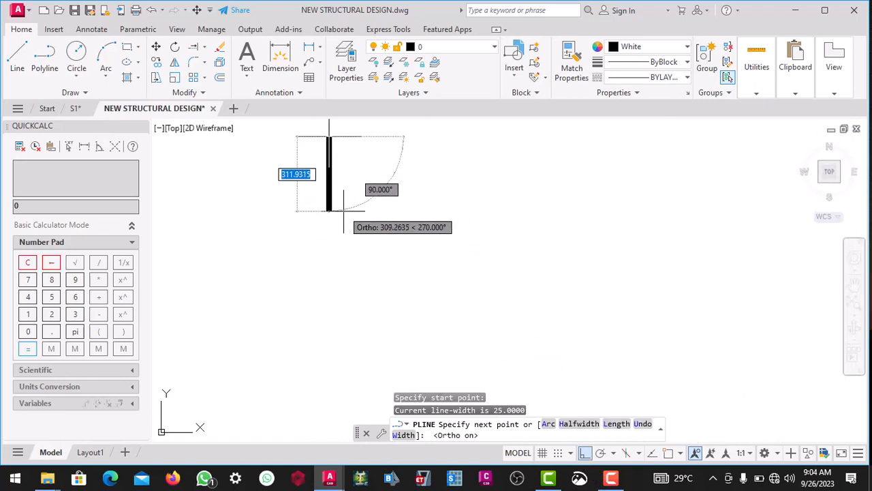
pyautogui.press('Return')
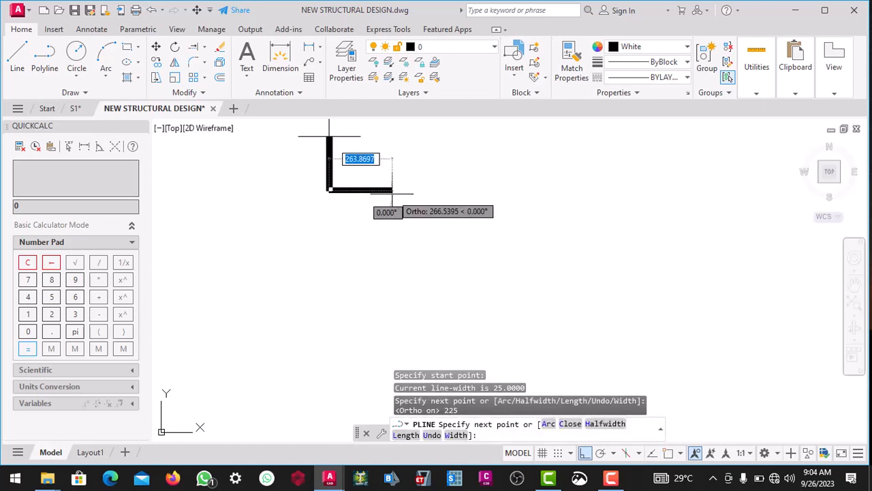
# Draw the remaining sides of the polyline at 225 to form a square ending at its start point, and end the command
pyautogui.write('225')
pyautogui.press('Return')
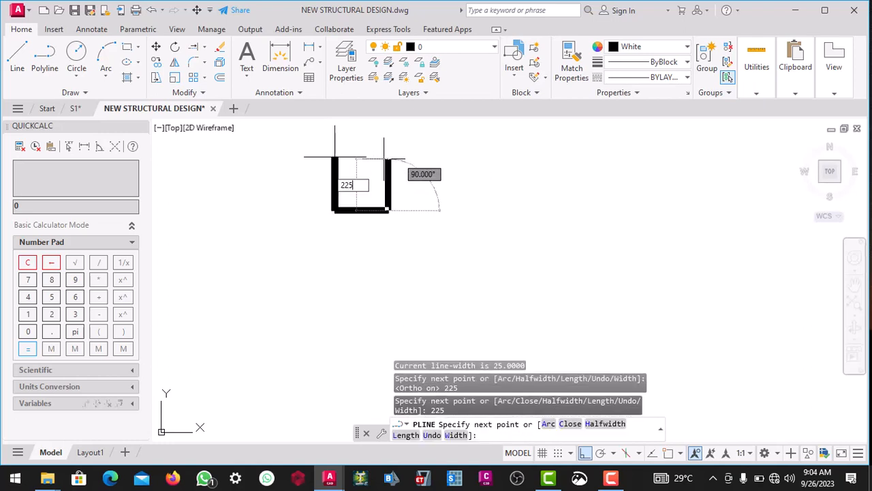
pyautogui.press('Return')
pyautogui.scroll(4, 366, 157)
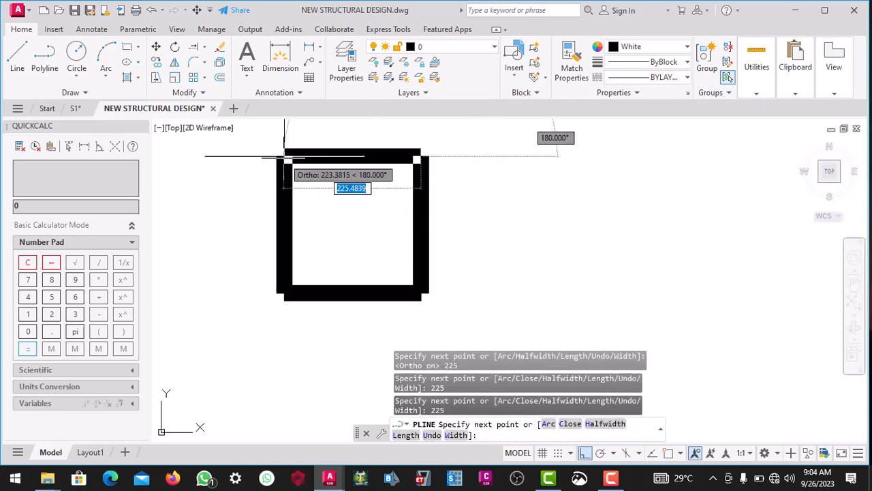
pyautogui.click(285, 157)
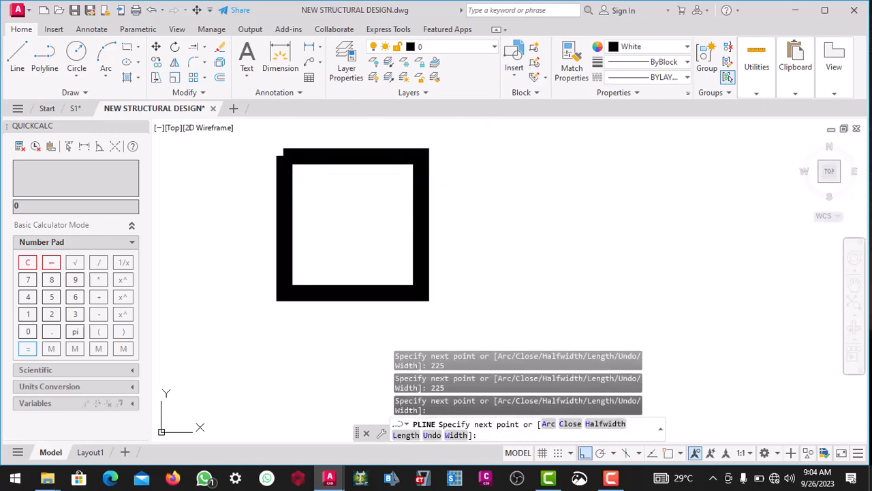
pyautogui.press('Escape')
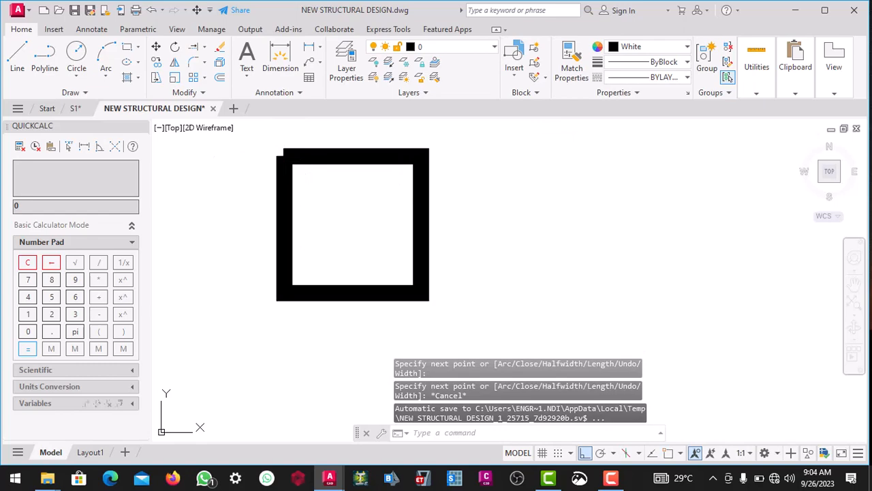
# Examine the edges and corners of the solid column at the intersection of grids A and 2
pyautogui.scroll(-12, 382, 205)
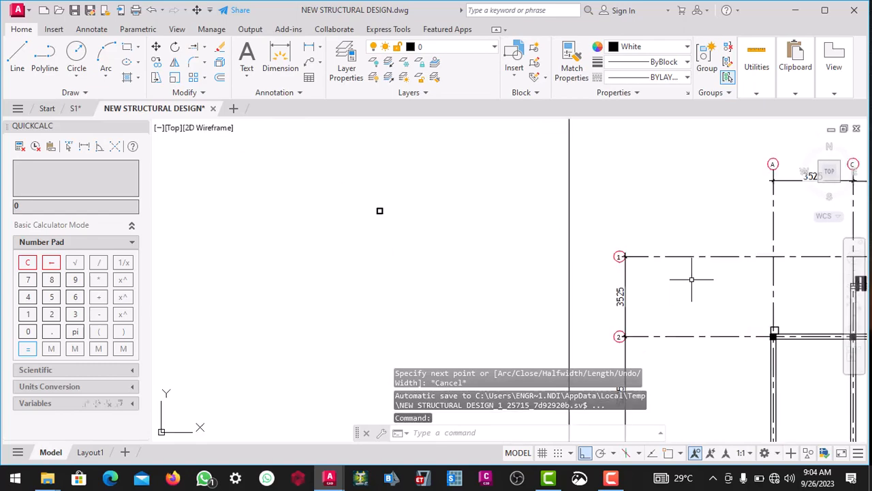
pyautogui.scroll(10, 692, 278)
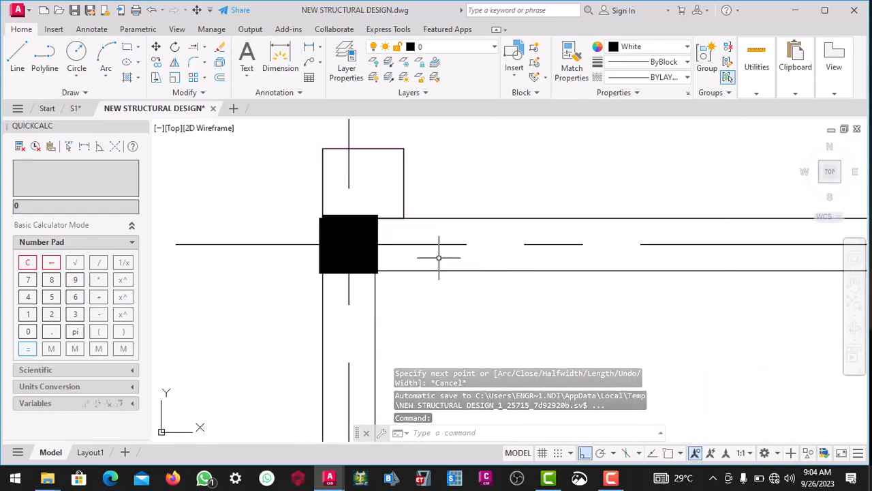
pyautogui.scroll(6, 368, 218)
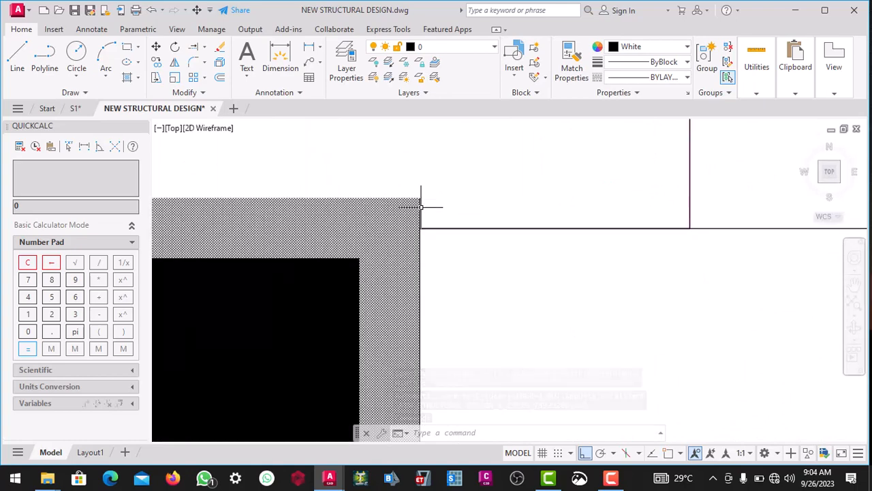
pyautogui.scroll(-9, 421, 206)
pyautogui.scroll(3, 421, 238)
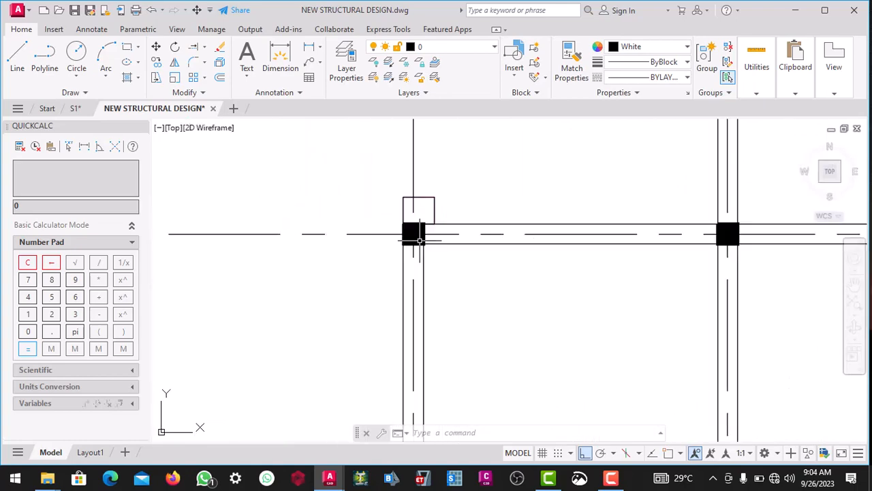
pyautogui.scroll(8, 421, 235)
pyautogui.scroll(-10, 430, 242)
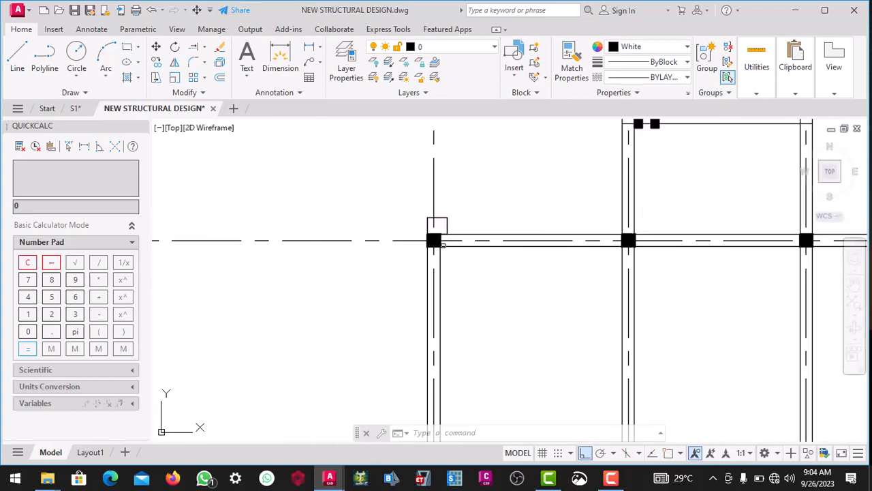
pyautogui.scroll(-5, 442, 245)
pyautogui.scroll(10, 448, 239)
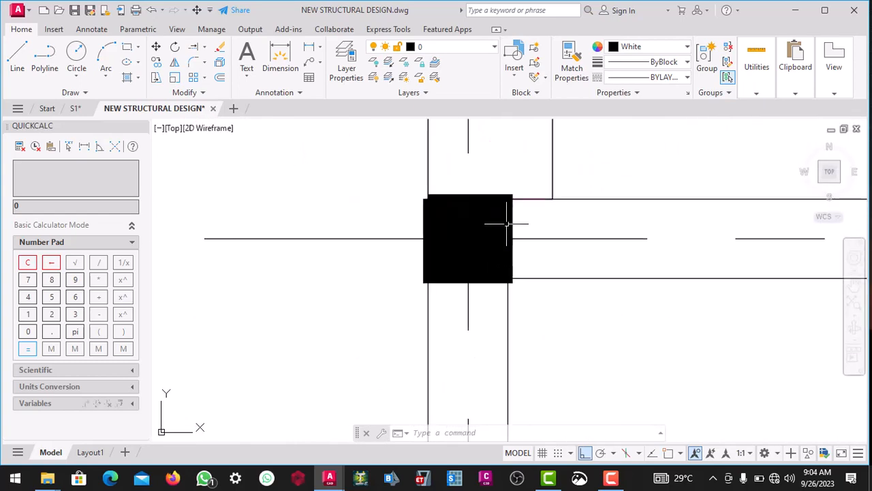
pyautogui.scroll(3, 506, 223)
pyautogui.scroll(-10, 481, 189)
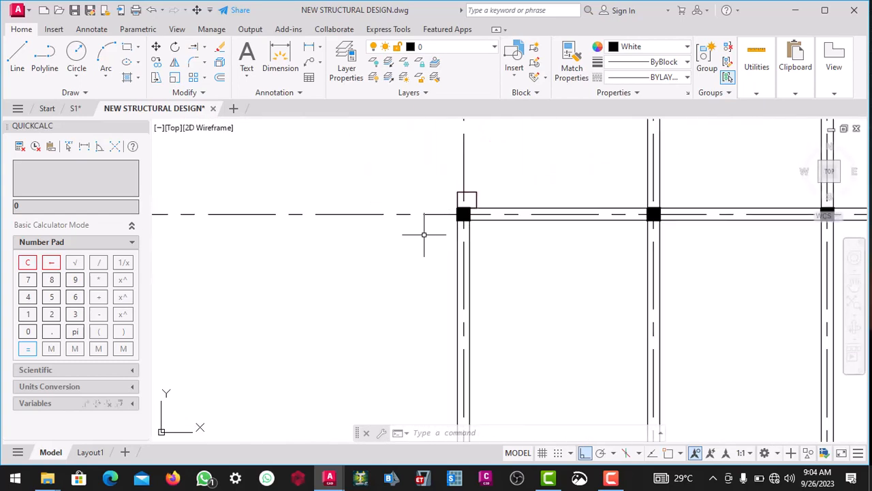
# Start copying the new polyline square, with object snap on and its upper-left corner as the base point
pyautogui.scroll(-6, 424, 236)
pyautogui.scroll(10, 284, 208)
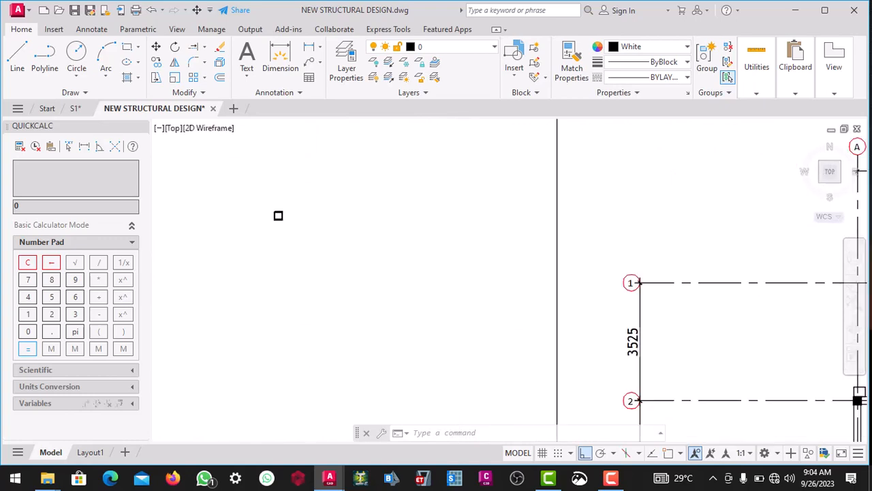
pyautogui.click(286, 276)
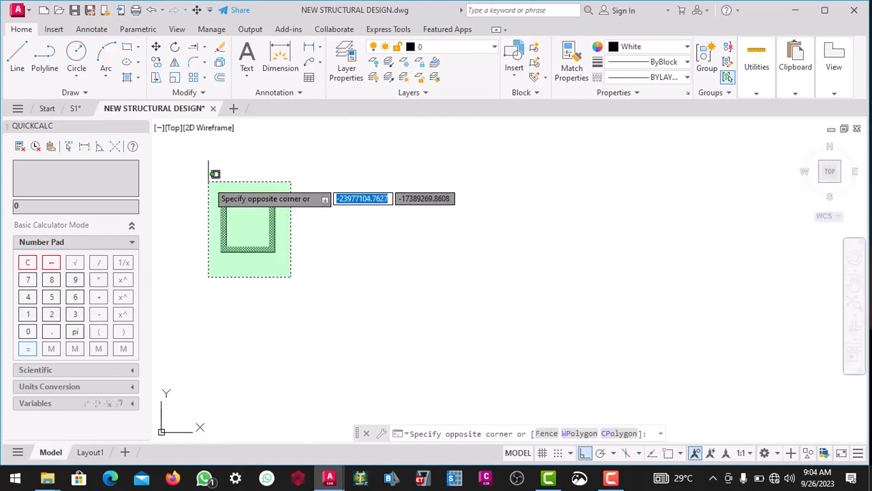
pyautogui.click(214, 175)
pyautogui.rightClick(233, 191)
pyautogui.click(279, 262)
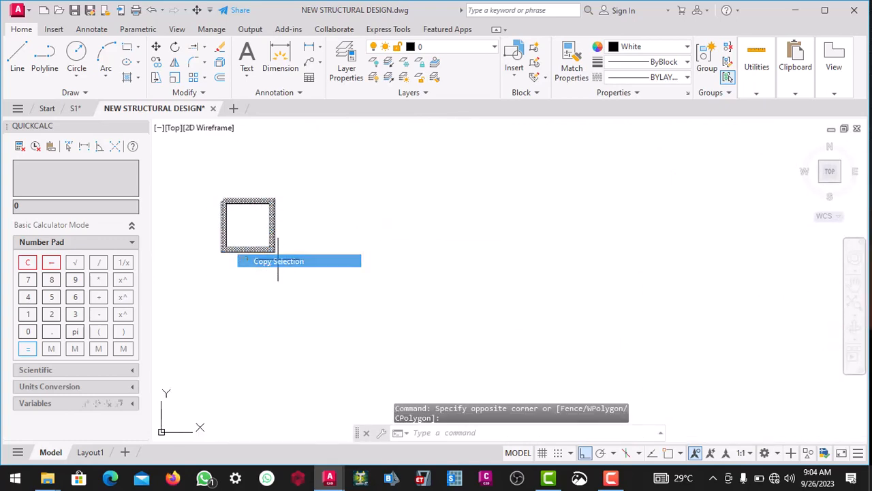
pyautogui.scroll(4, 229, 208)
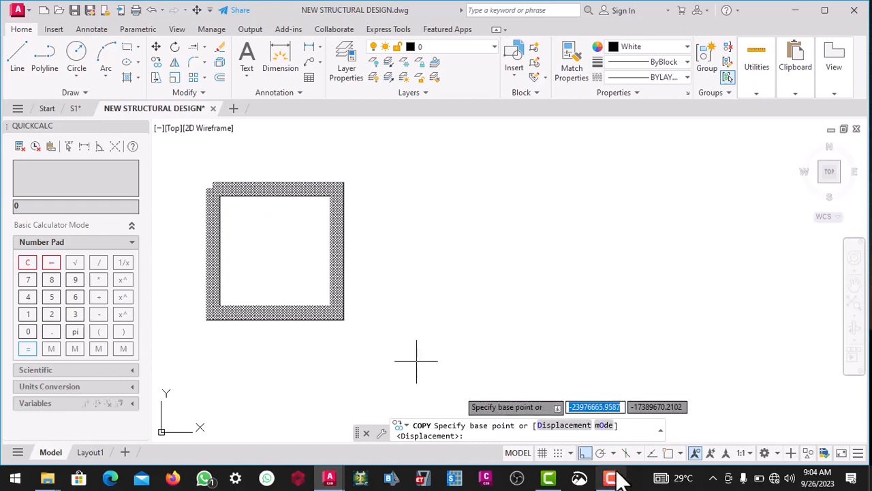
pyautogui.click(668, 453)
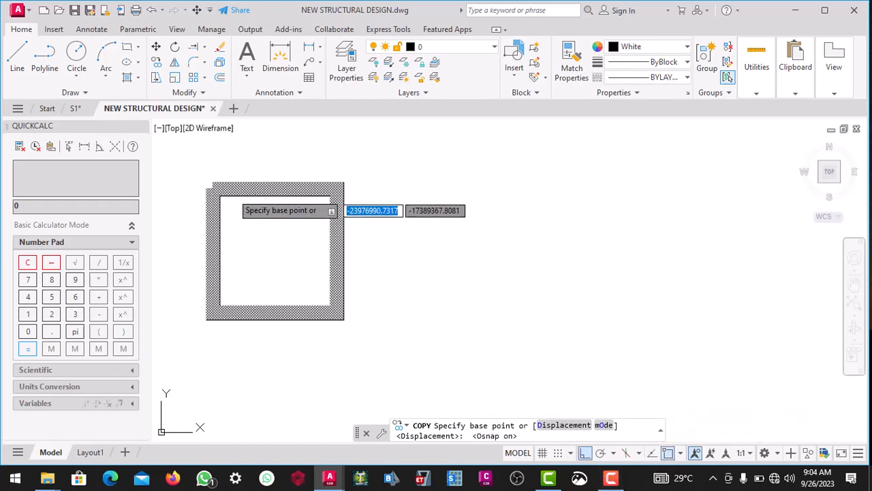
pyautogui.click(208, 183)
# Place the copied square at the upper-left beam line intersection on grid D between grids 1 and 2, with Ortho off
pyautogui.scroll(-5, 318, 195)
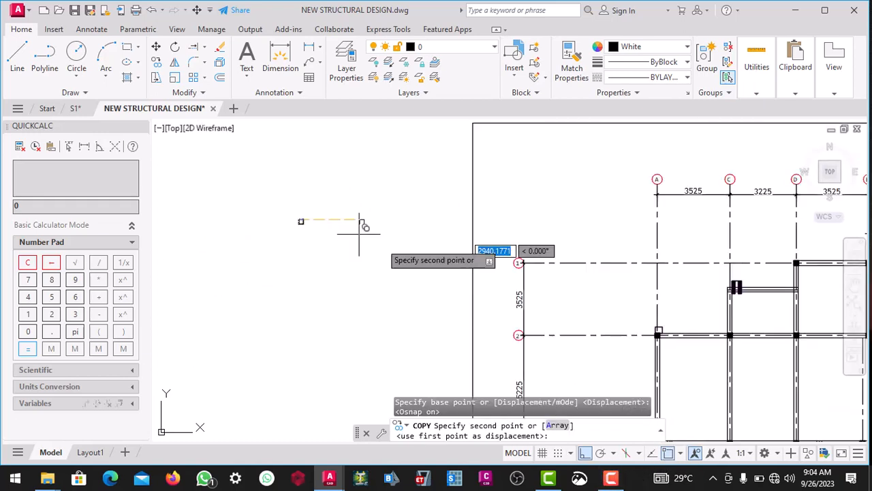
pyautogui.scroll(-1, 472, 255)
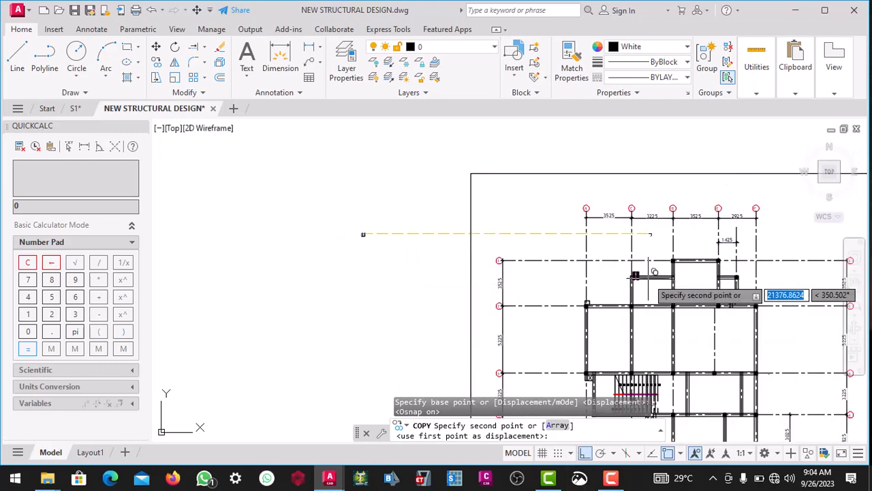
pyautogui.scroll(2, 651, 277)
pyautogui.click(586, 454)
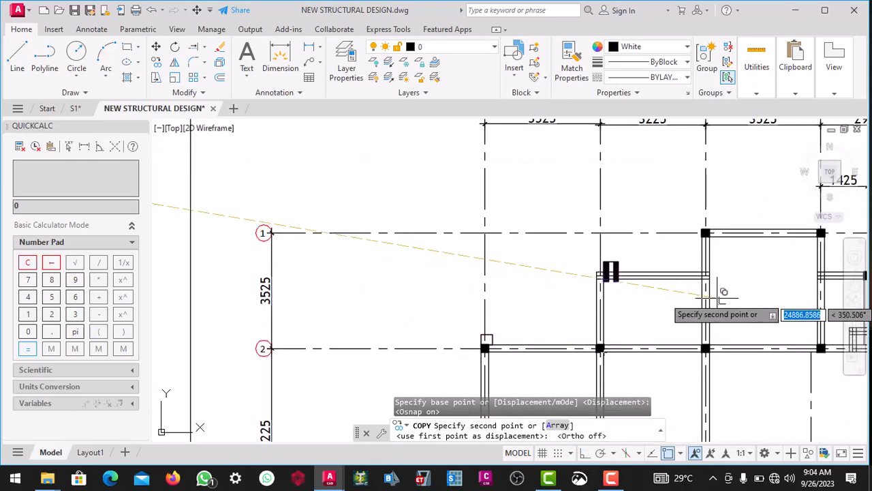
pyautogui.scroll(5, 671, 290)
pyautogui.click(644, 208)
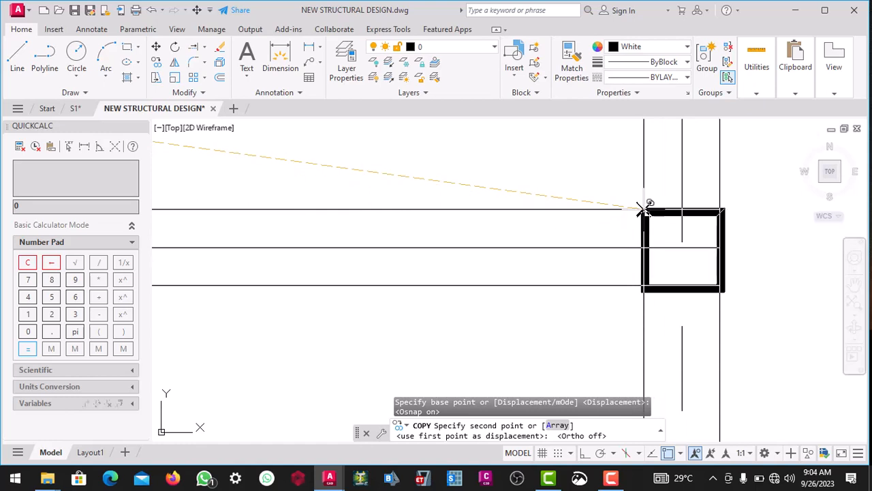
pyautogui.scroll(-5, 458, 272)
pyautogui.scroll(3, 545, 256)
pyautogui.scroll(-4, 566, 240)
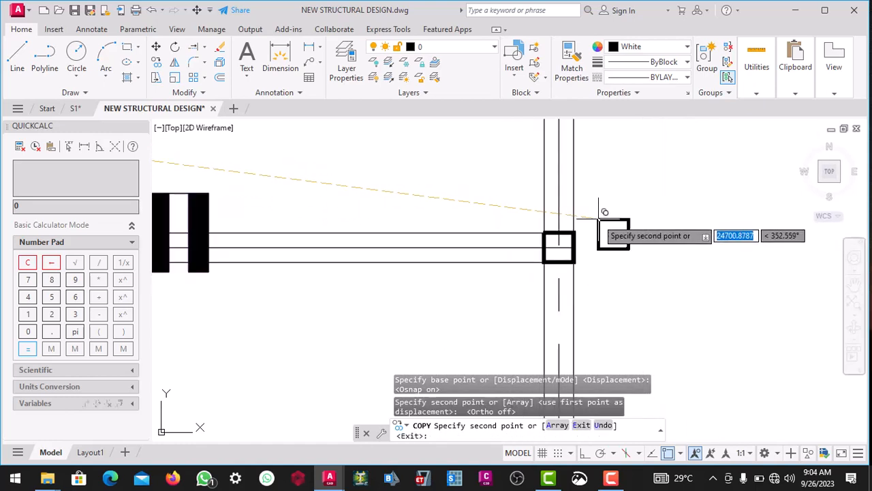
pyautogui.press('Escape')
# Check the hatch of the solid column at the intersection of grids D and 1, and clear the selection
pyautogui.scroll(3, 573, 237)
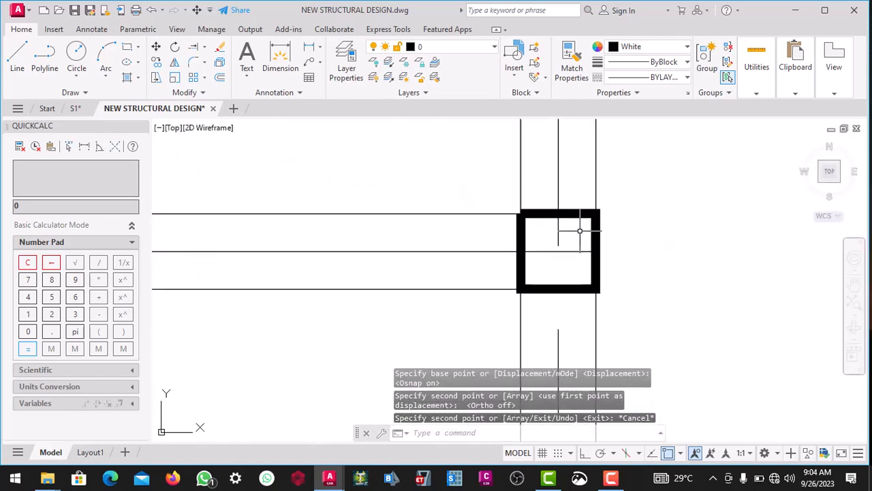
pyautogui.scroll(-5, 580, 230)
pyautogui.scroll(4, 569, 195)
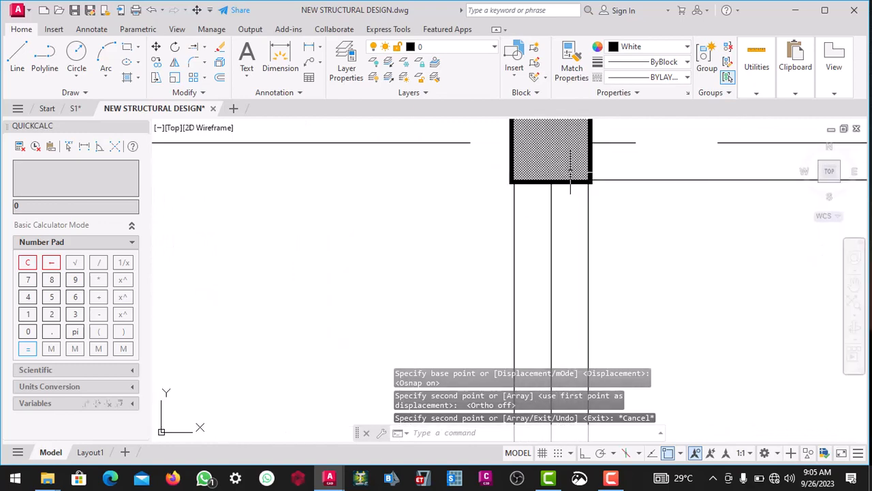
pyautogui.click(570, 175)
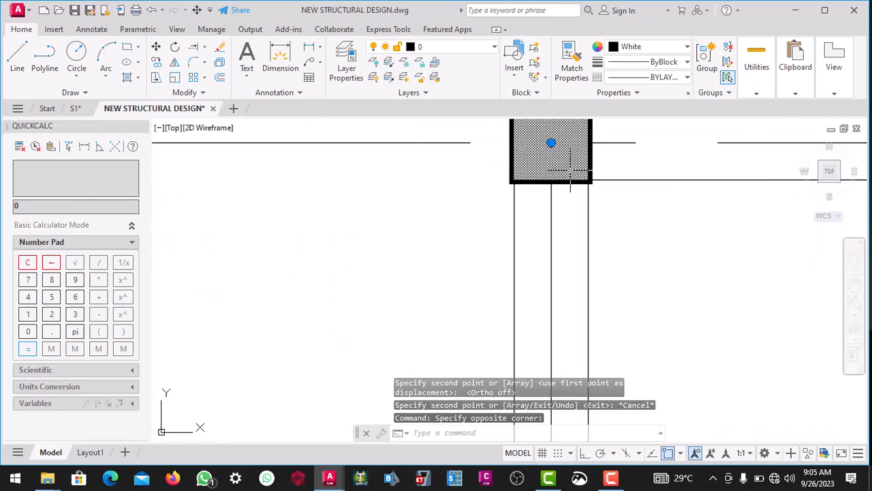
pyautogui.rightClick(600, 235)
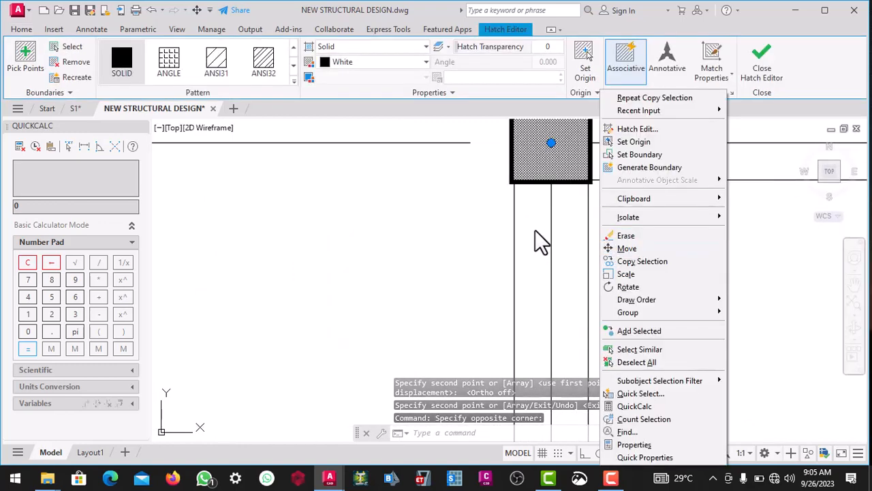
pyautogui.press('Escape')
pyautogui.press('Escape')
# Fill all four quarters of the copied square on grid D between grids 1 and 2 with a SOLID hatch
pyautogui.scroll(-5, 538, 236)
pyautogui.scroll(8, 528, 292)
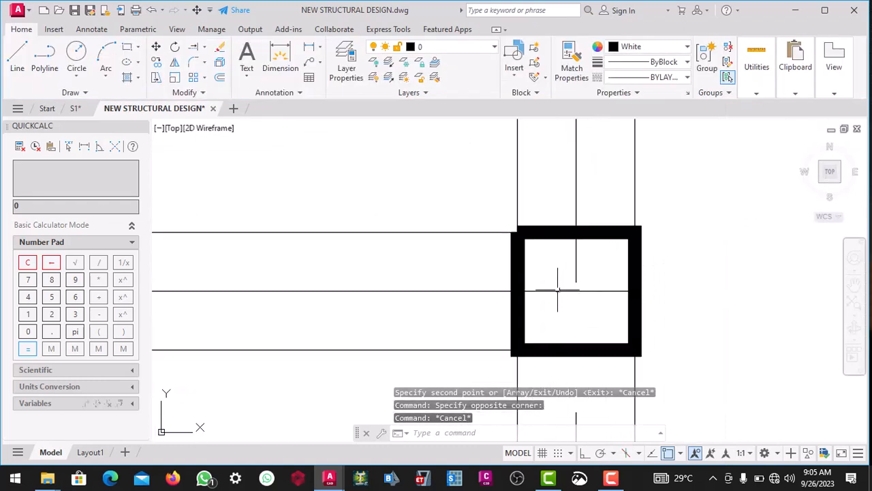
pyautogui.click(126, 78)
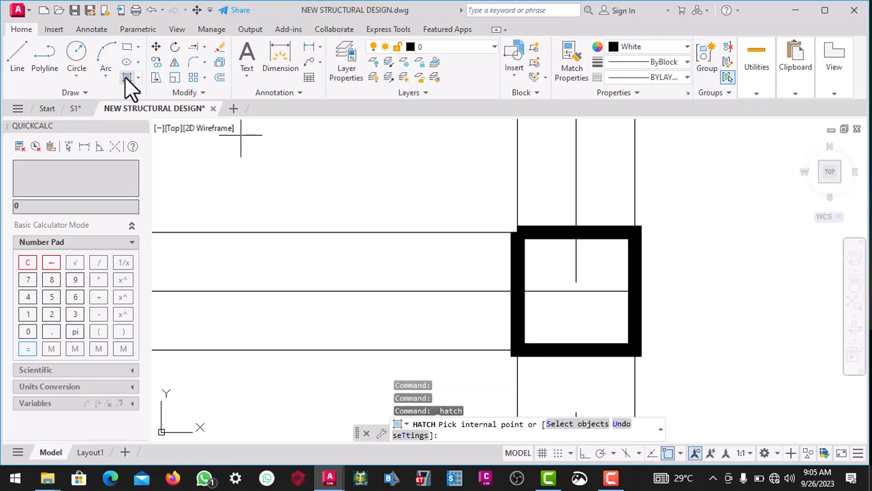
pyautogui.click(125, 77)
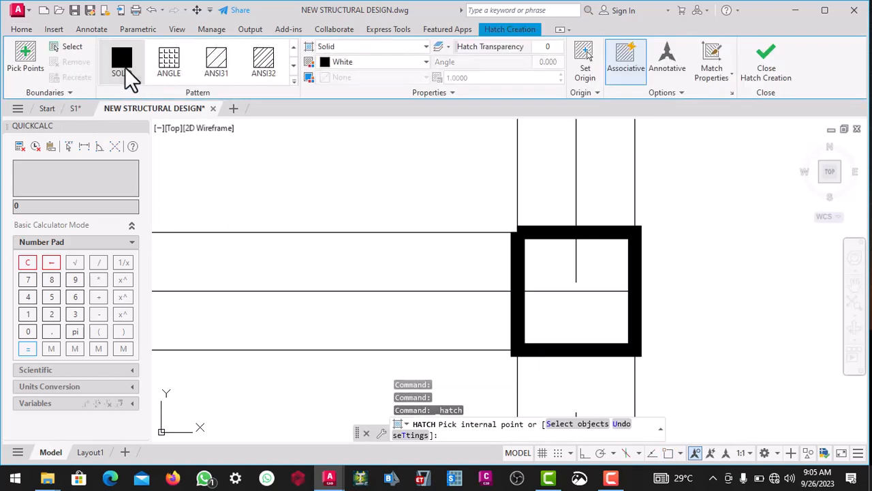
pyautogui.click(556, 272)
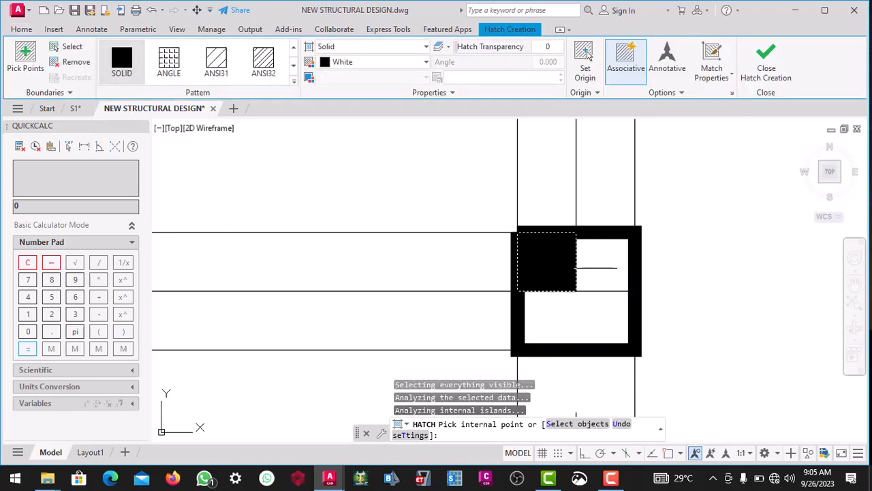
pyautogui.click(597, 268)
pyautogui.click(593, 316)
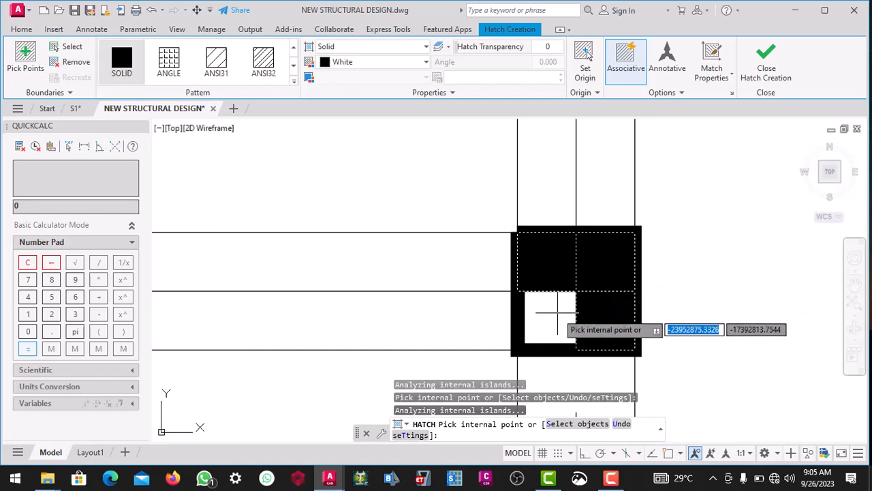
pyautogui.scroll(-4, 576, 262)
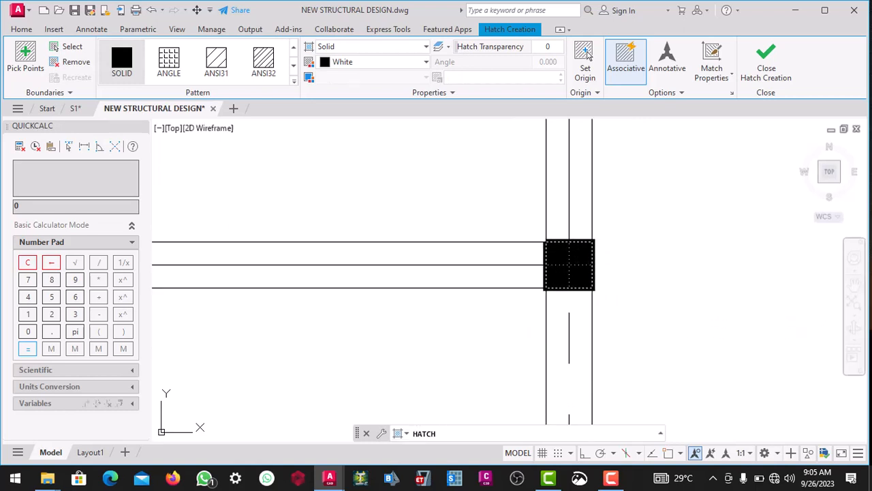
pyautogui.press('Escape')
# Delete the solid hatch and the polyline square at the beam junction on grid D between grids 1 and 2
pyautogui.click(572, 262)
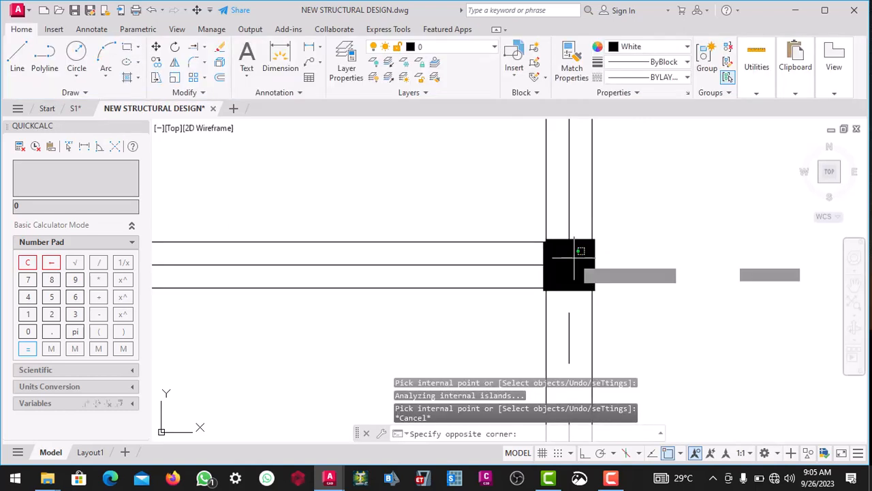
pyautogui.press('Delete')
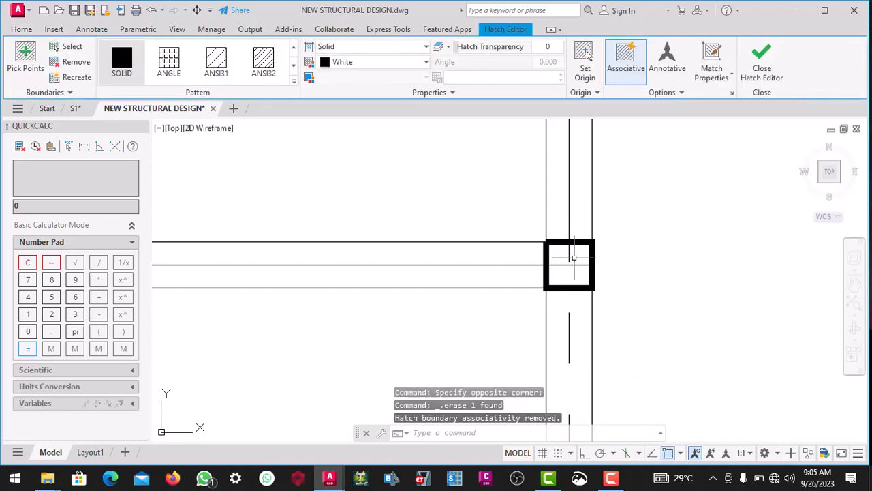
pyautogui.scroll(6, 604, 238)
pyautogui.click(599, 244)
pyautogui.click(592, 218)
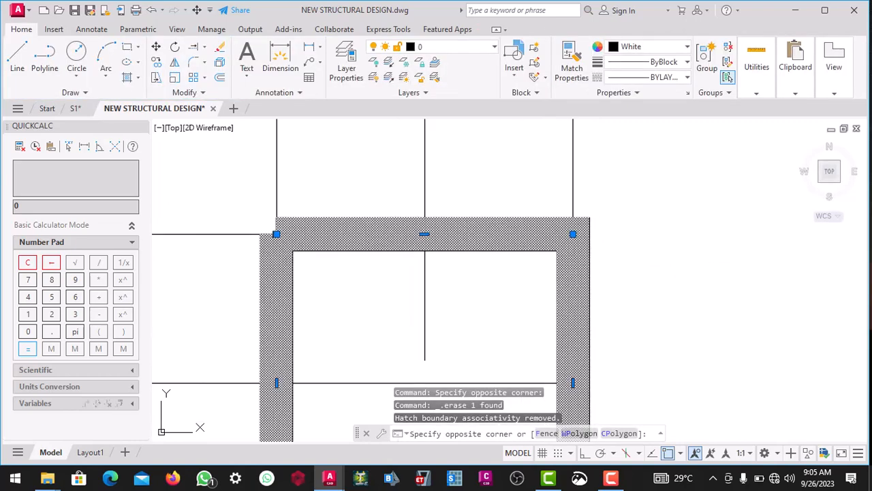
pyautogui.scroll(-4, 538, 244)
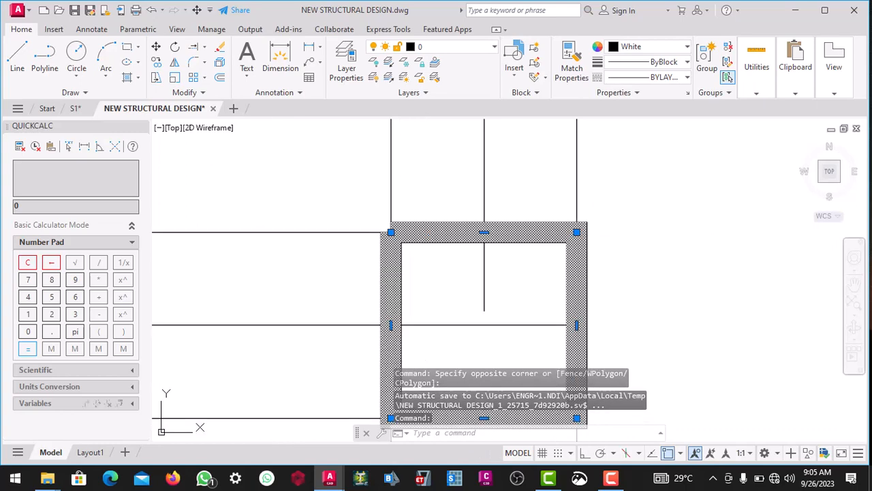
pyautogui.press('Delete')
# Examine the columns and beam junctions across the whole floor plan, from grid 1 down to grid 6
pyautogui.scroll(-5, 535, 245)
pyautogui.scroll(5, 522, 245)
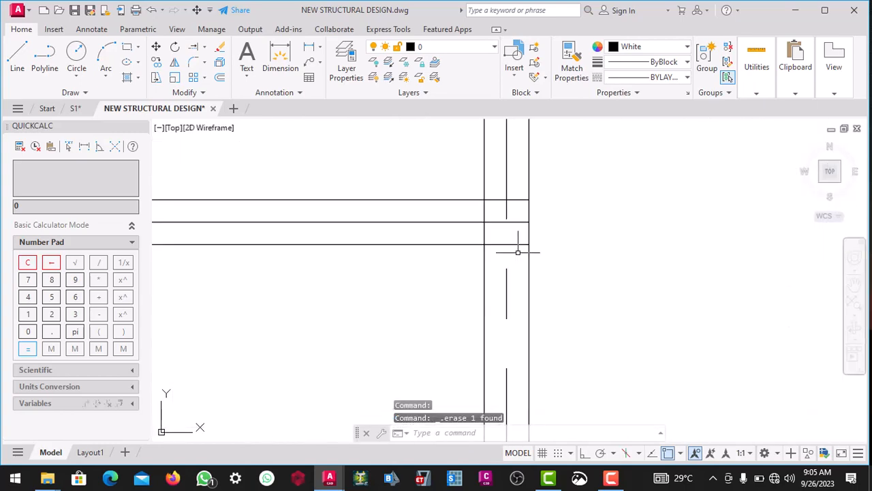
pyautogui.scroll(-6, 522, 236)
pyautogui.scroll(3, 522, 234)
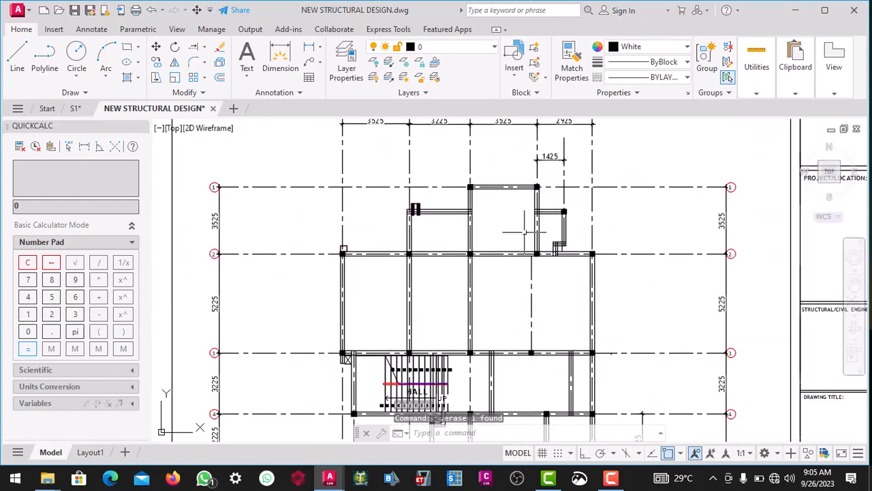
pyautogui.scroll(-3, 477, 232)
pyautogui.scroll(5, 311, 134)
pyautogui.scroll(-5, 382, 187)
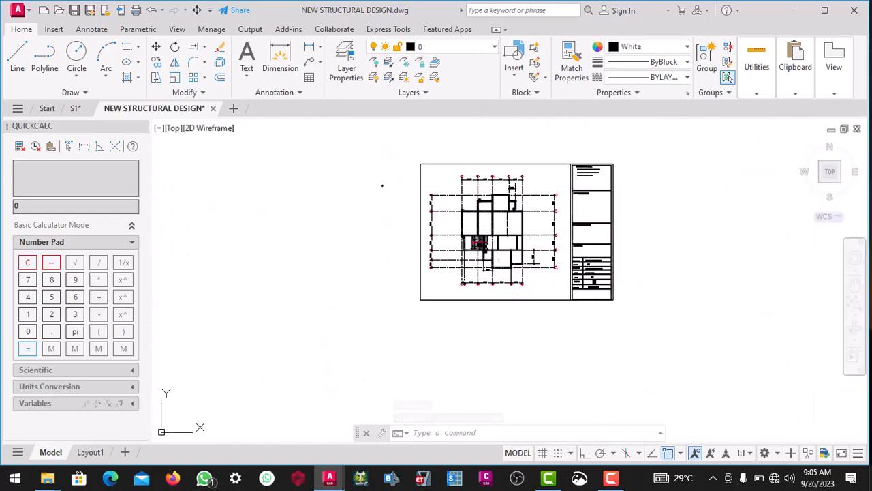
pyautogui.scroll(2, 309, 161)
pyautogui.scroll(4, 444, 258)
pyautogui.scroll(-6, 518, 240)
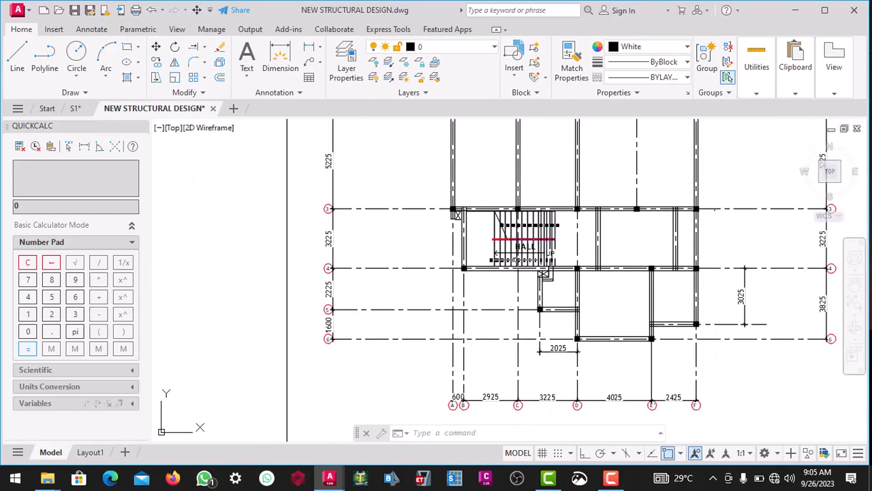
pyautogui.scroll(4, 525, 218)
pyautogui.scroll(-4, 324, 171)
pyautogui.scroll(-6, 434, 230)
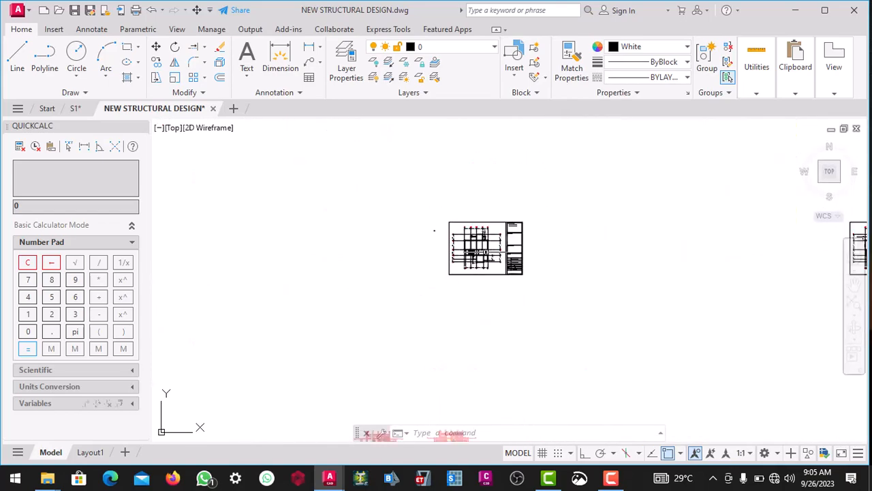
pyautogui.scroll(6, 197, 177)
# Copy the whole framed floor plan sheet, including its title block, into the empty space below the existing drawings
pyautogui.scroll(-4, 394, 219)
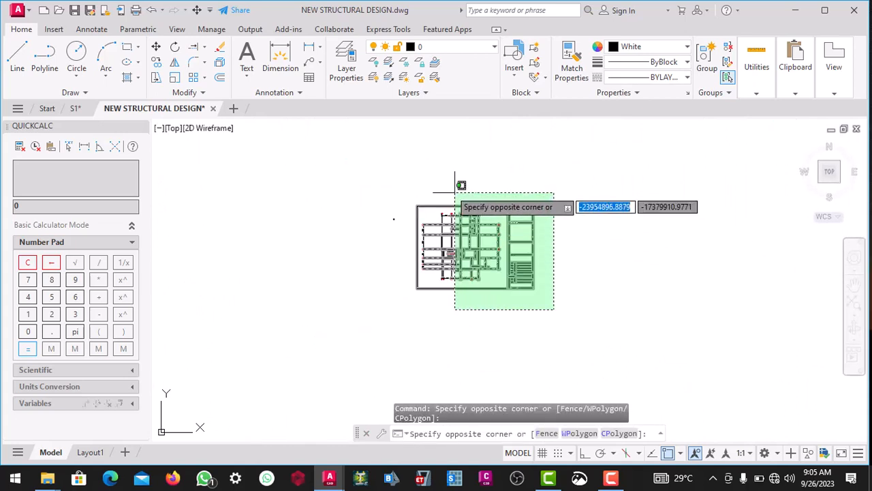
pyautogui.click(414, 164)
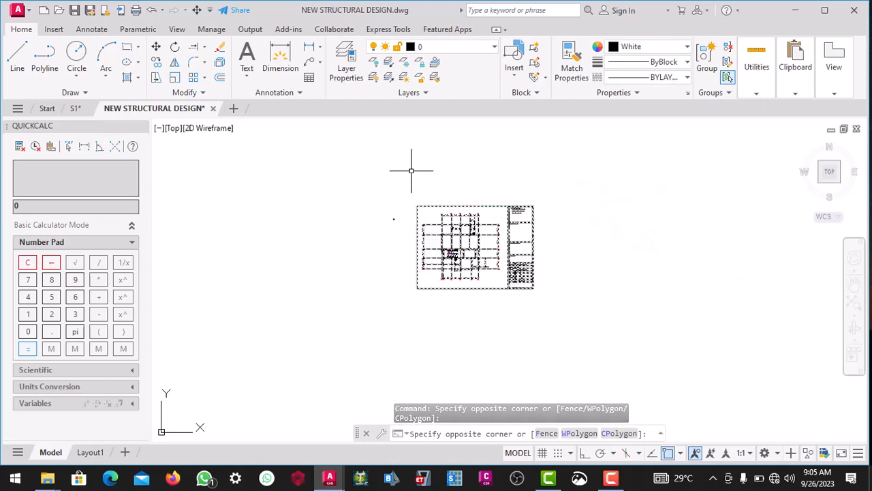
pyautogui.rightClick(440, 179)
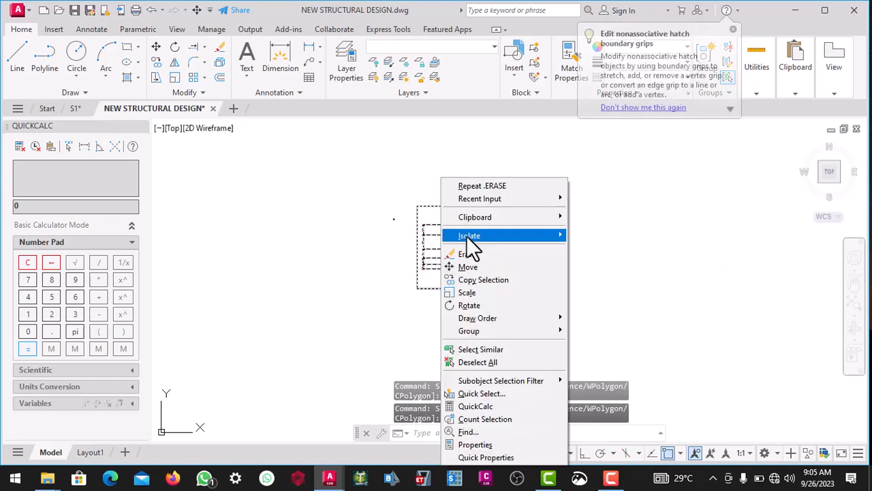
pyautogui.click(463, 281)
pyautogui.click(442, 280)
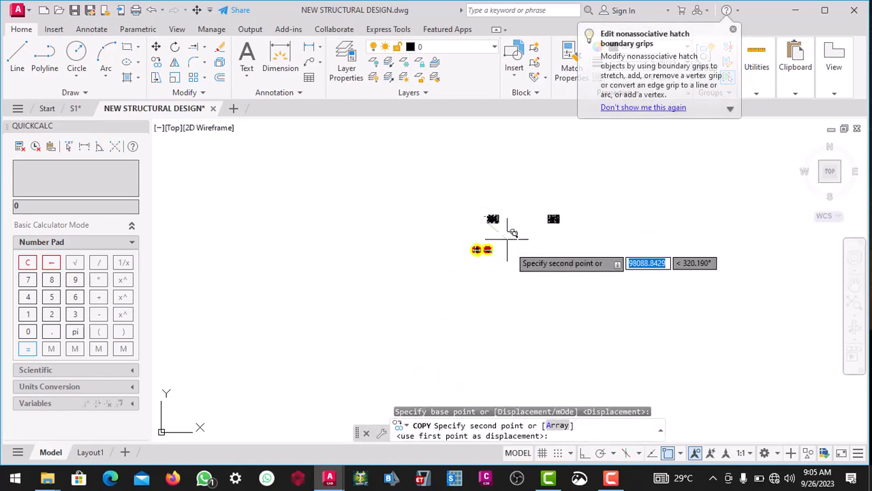
pyautogui.scroll(1, 511, 257)
pyautogui.click(504, 278)
pyautogui.scroll(3, 537, 282)
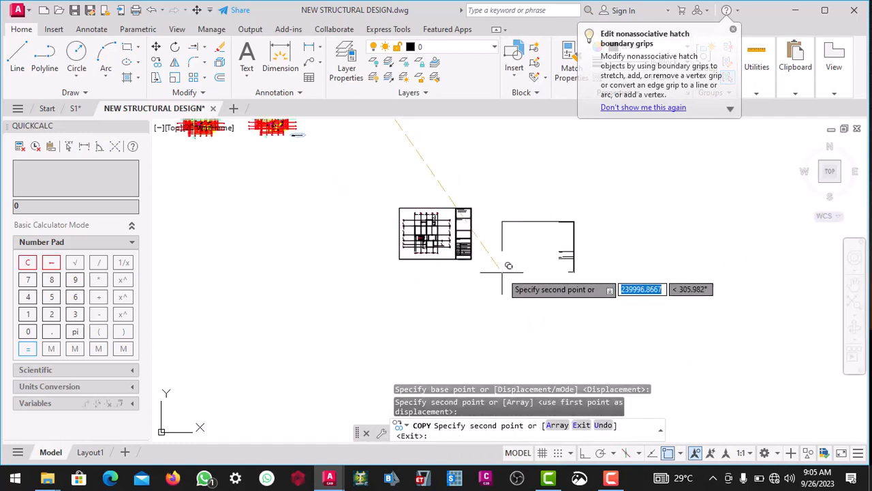
pyautogui.press('Escape')
# Erase the sheet border and title block around the copied floor plan, keeping only the plan with its grids and dimensions
pyautogui.scroll(5, 511, 283)
pyautogui.scroll(-2, 547, 334)
pyautogui.click(542, 319)
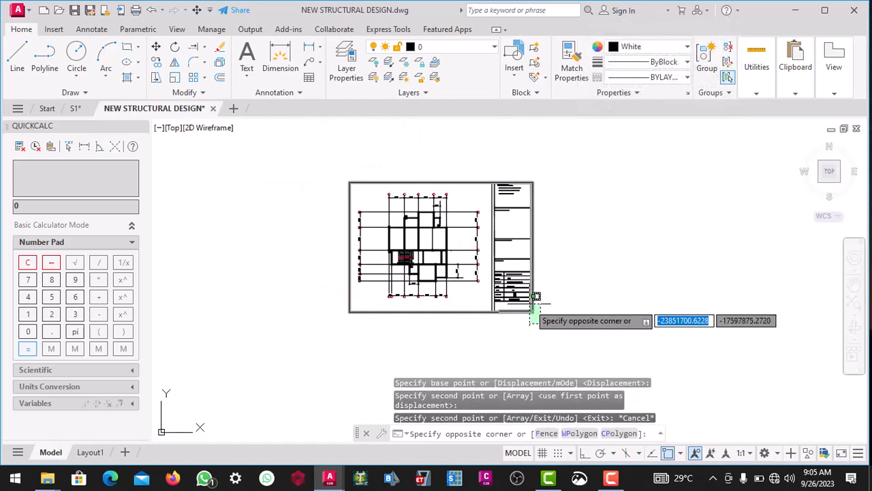
pyautogui.click(490, 174)
pyautogui.press('Delete')
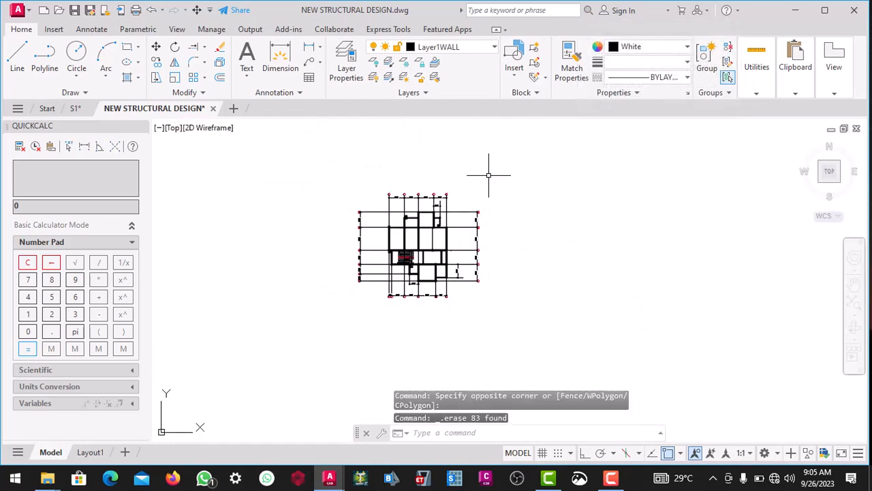
# Draw a vertical line crossing grid lines 1 to 6 just inside the plan's left dimension string, with object snap off and Ortho on
pyautogui.scroll(2, 369, 224)
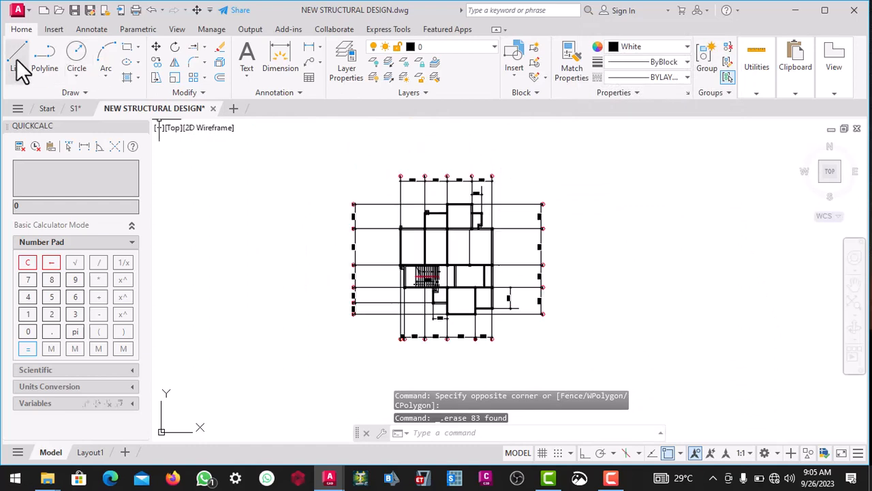
pyautogui.scroll(2, 358, 204)
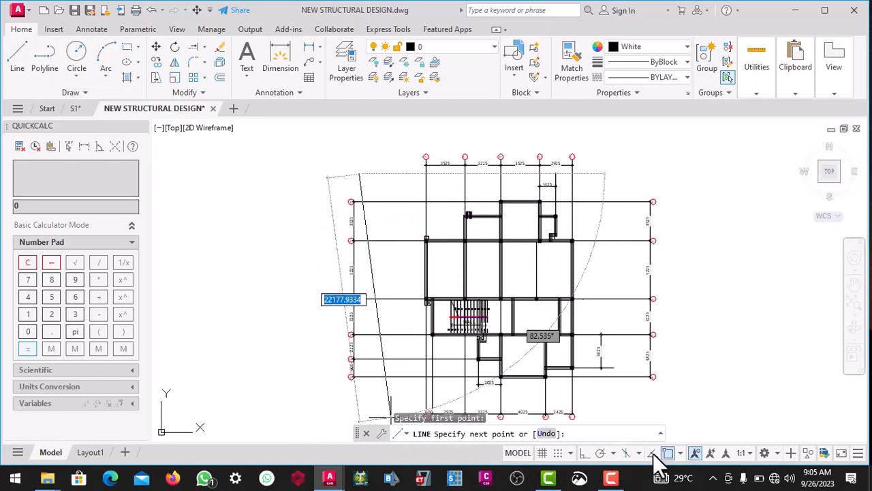
pyautogui.click(584, 452)
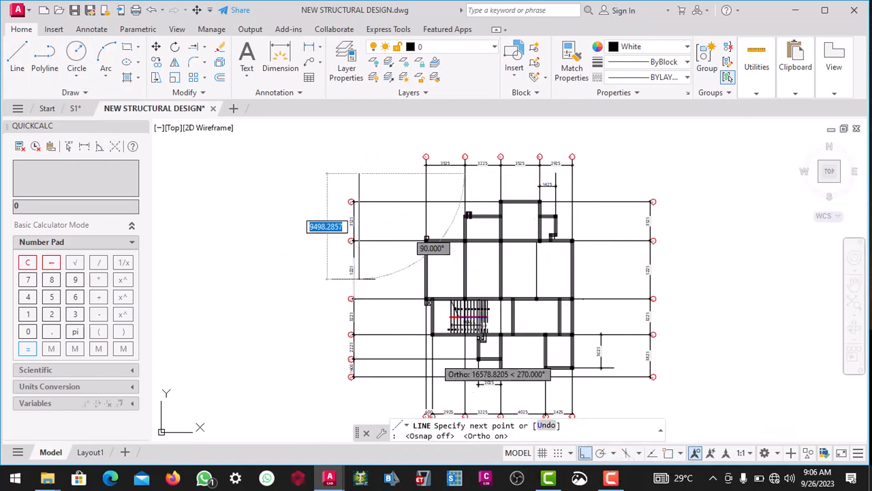
pyautogui.scroll(-2, 360, 307)
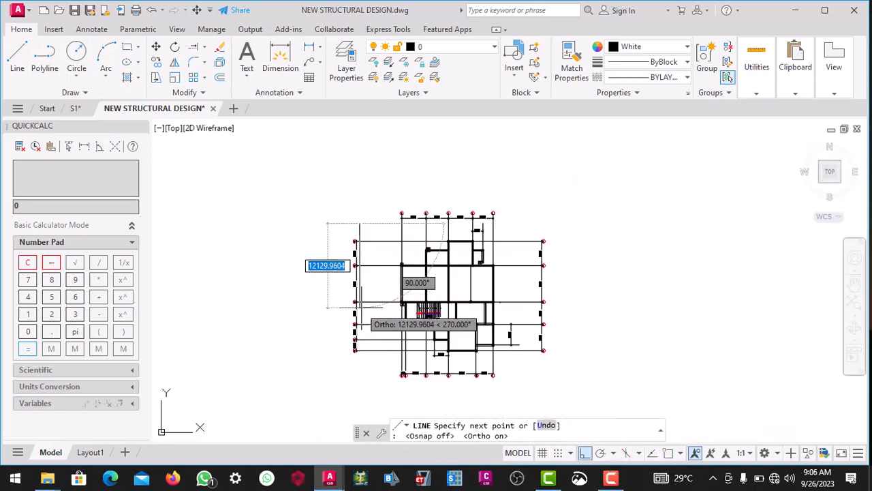
pyautogui.click(365, 369)
pyautogui.press('Escape')
# Draw a horizontal line crossing grid lines A to F just below the plan's upper dimension string
pyautogui.rightClick(383, 171)
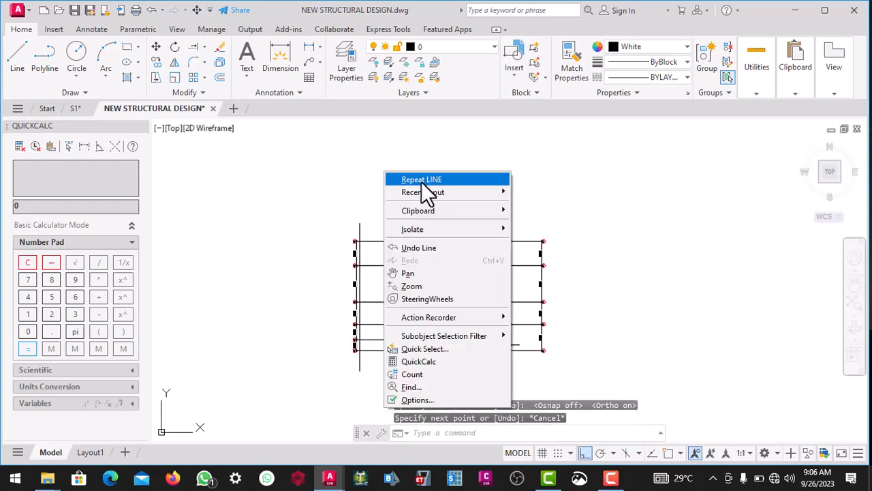
pyautogui.click(423, 180)
pyautogui.scroll(4, 399, 224)
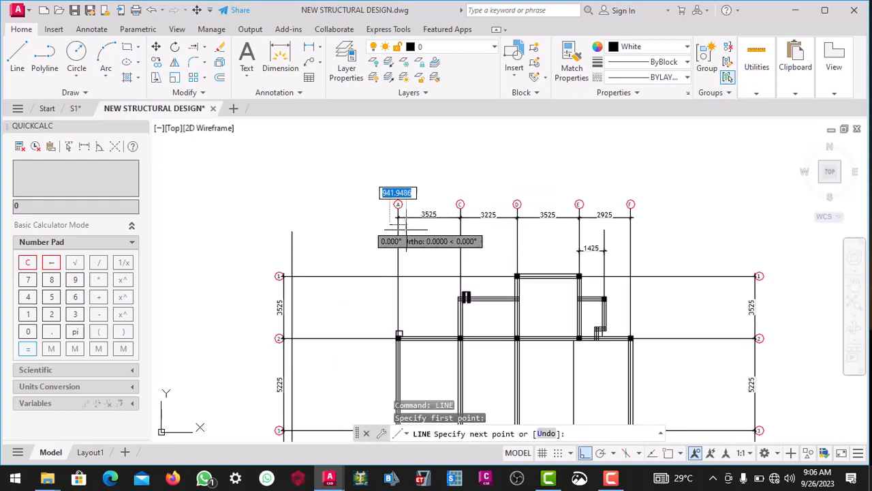
pyautogui.scroll(1, 406, 229)
pyautogui.scroll(1, 538, 227)
pyautogui.scroll(-3, 515, 232)
pyautogui.scroll(1, 644, 237)
pyautogui.click(648, 236)
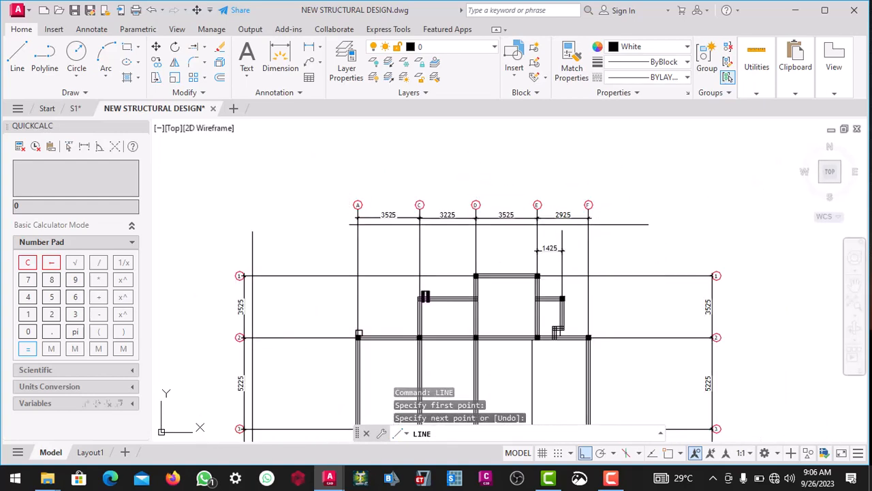
pyautogui.scroll(-2, 635, 232)
pyautogui.press('Escape')
# Draw a vertical line crossing grid lines 1 to 6 just inside the plan's right dimension string
pyautogui.scroll(2, 557, 195)
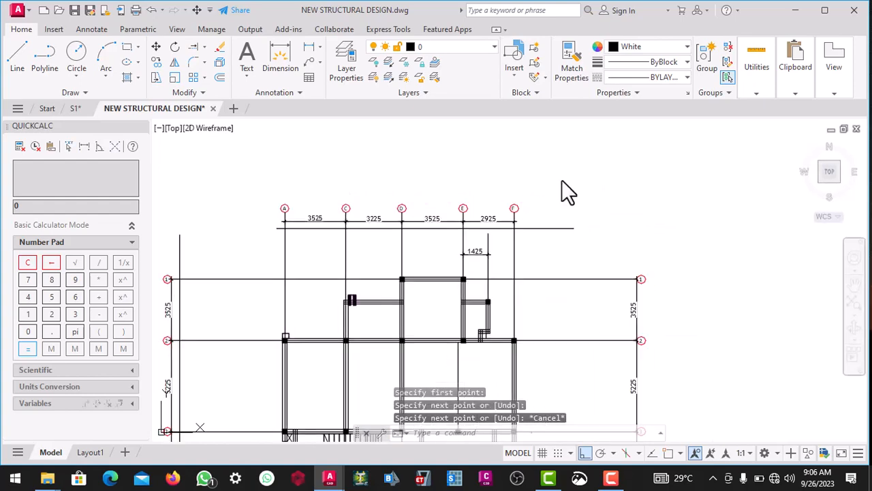
pyautogui.rightClick(563, 181)
pyautogui.click(591, 191)
pyautogui.scroll(-2, 586, 205)
pyautogui.scroll(2, 591, 225)
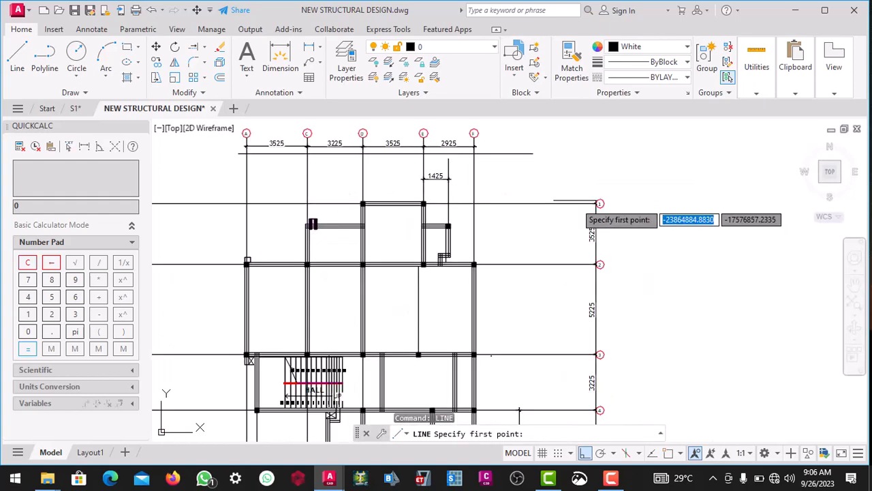
pyautogui.scroll(-2, 576, 195)
pyautogui.scroll(2, 565, 314)
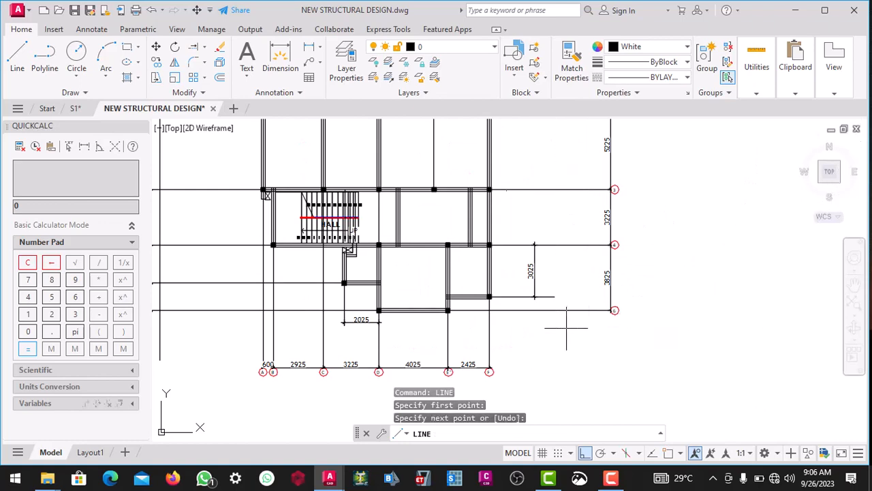
pyautogui.scroll(-2, 574, 233)
pyautogui.press('Escape')
# Draw a horizontal line crossing grid lines A to F just above the plan's lower dimension string
pyautogui.scroll(3, 327, 184)
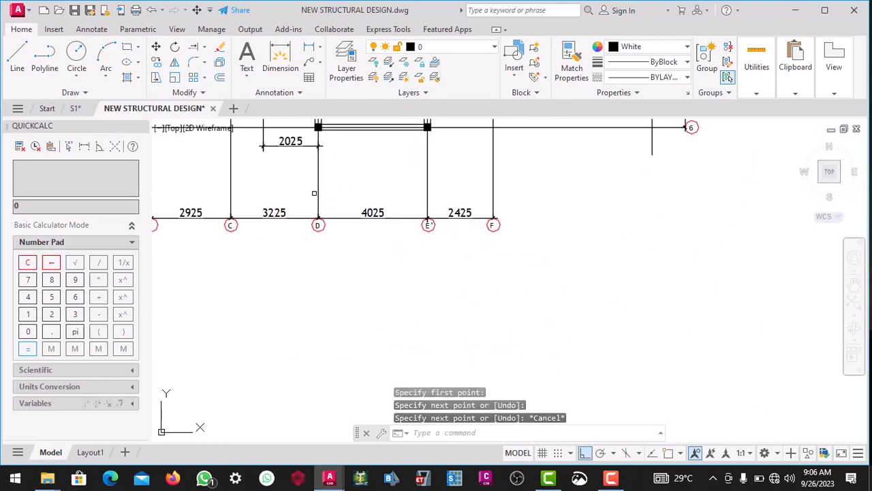
pyautogui.rightClick(326, 181)
pyautogui.click(361, 189)
pyautogui.scroll(-2, 471, 208)
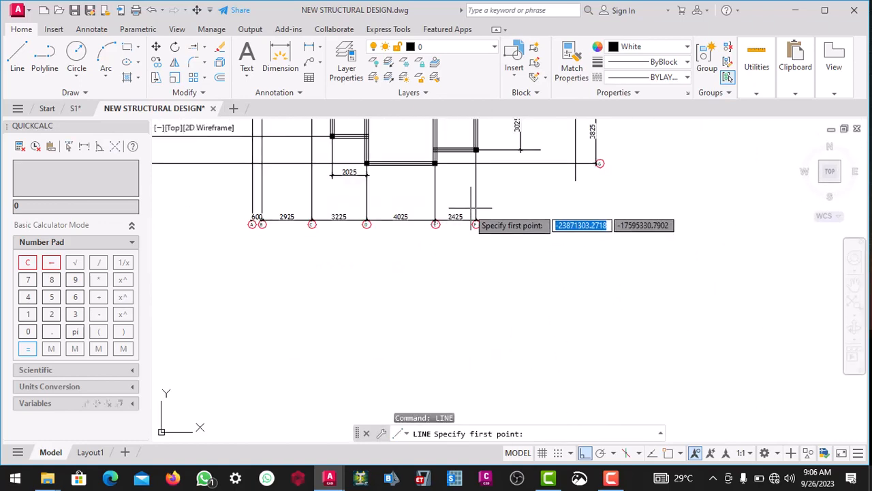
pyautogui.click(480, 205)
pyautogui.scroll(-2, 423, 225)
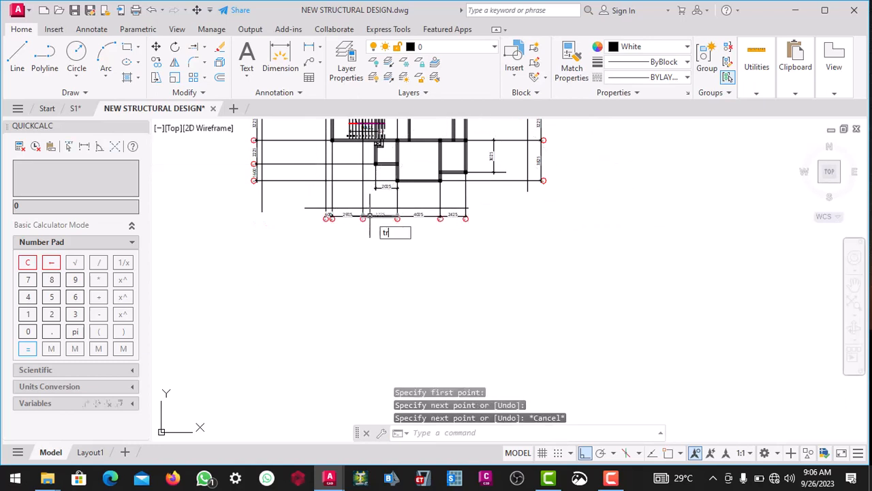
# Trim grid lines A, B and C between the lower cutting line and their grid bubbles using a fence
pyautogui.scroll(6, 340, 223)
pyautogui.click(335, 202)
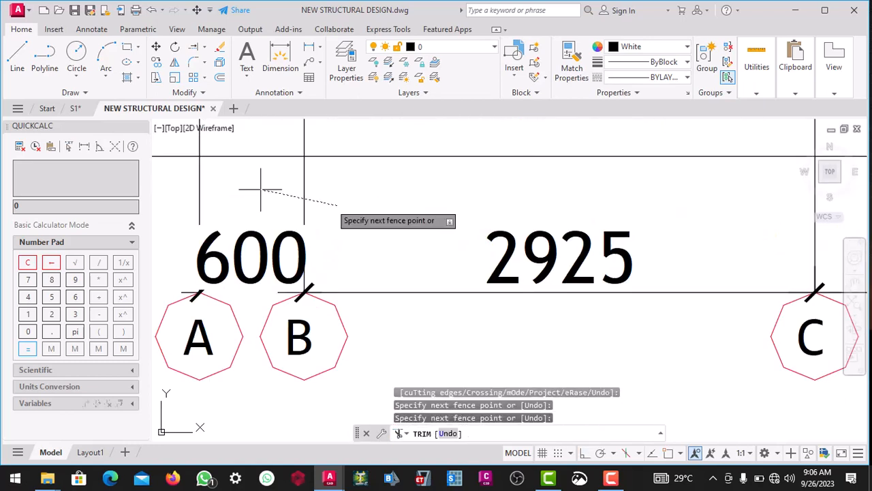
pyautogui.scroll(-2, 256, 222)
pyautogui.scroll(1, 556, 208)
pyautogui.click(440, 222)
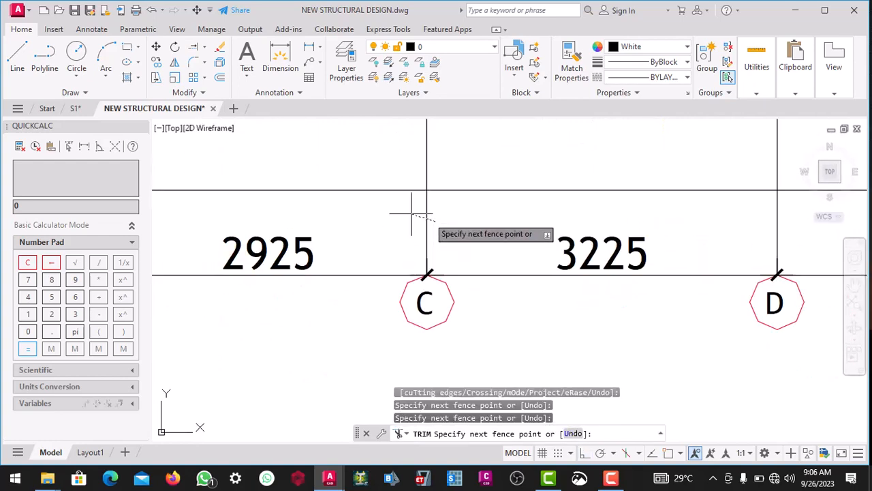
pyautogui.click(408, 215)
# Trim grid lines D, E and F between the lower cutting line and the lower dimension string
pyautogui.scroll(-1, 386, 229)
pyautogui.scroll(-2, 384, 237)
pyautogui.scroll(2, 518, 233)
pyautogui.click(493, 227)
pyautogui.click(399, 231)
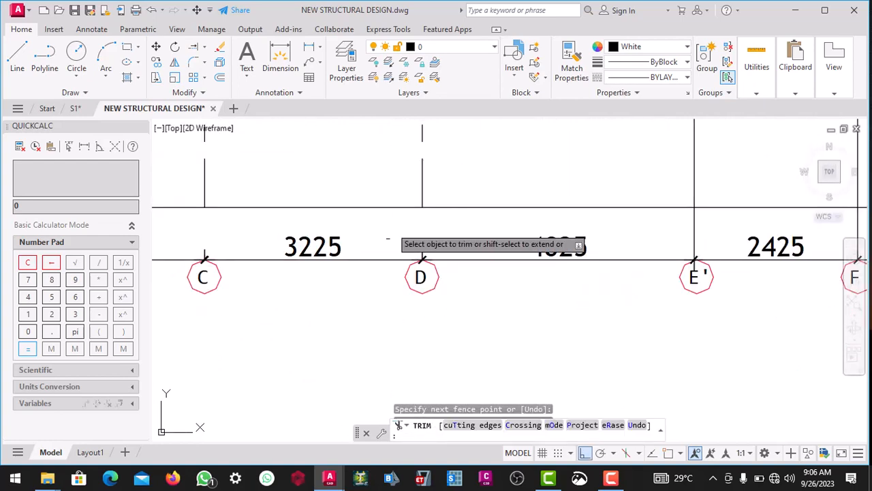
pyautogui.scroll(-2, 377, 242)
pyautogui.scroll(-2, 529, 245)
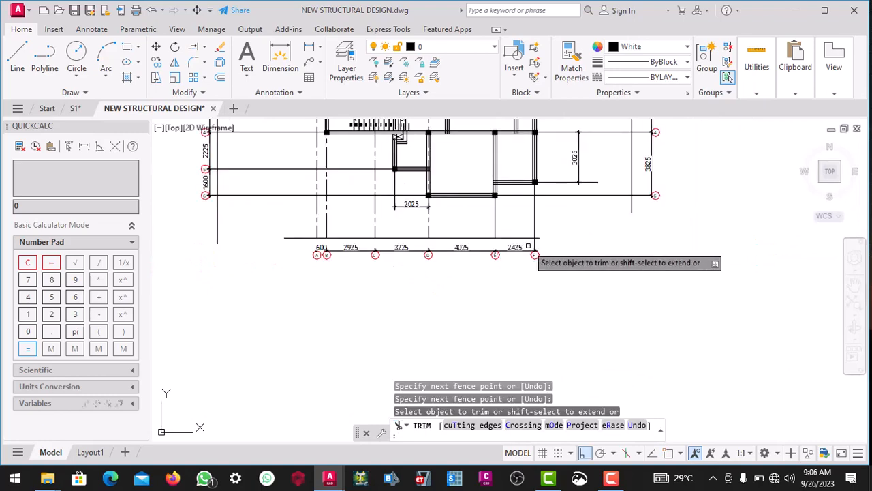
pyautogui.scroll(5, 552, 240)
pyautogui.click(570, 234)
pyautogui.click(538, 224)
pyautogui.scroll(-5, 516, 270)
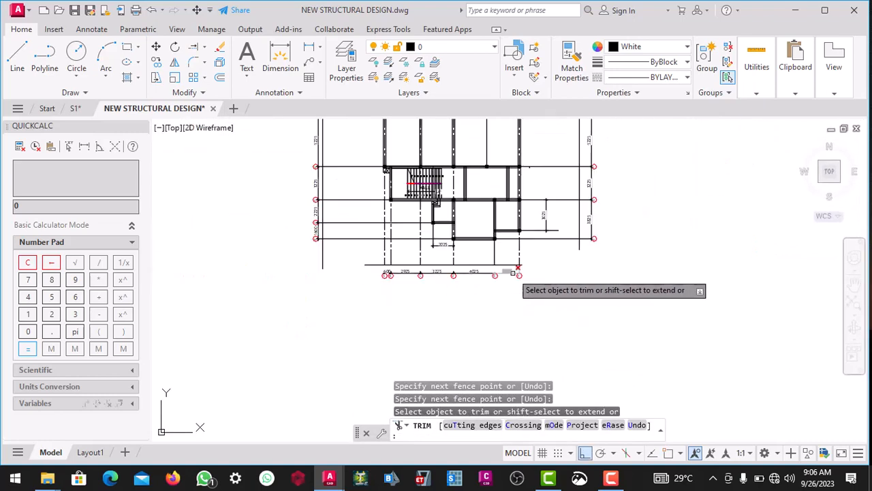
# Trim grid lines 1 and 2 between the left dimension string and the left cutting line
pyautogui.scroll(12, 436, 199)
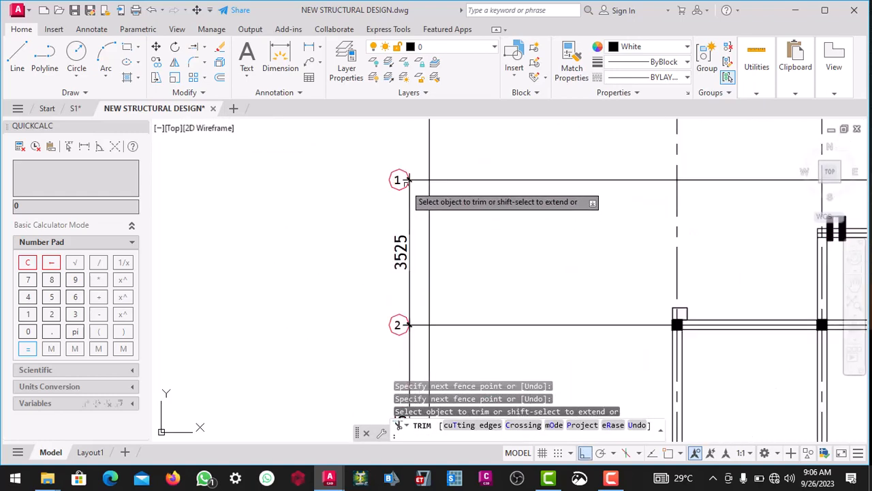
pyautogui.scroll(-5, 412, 174)
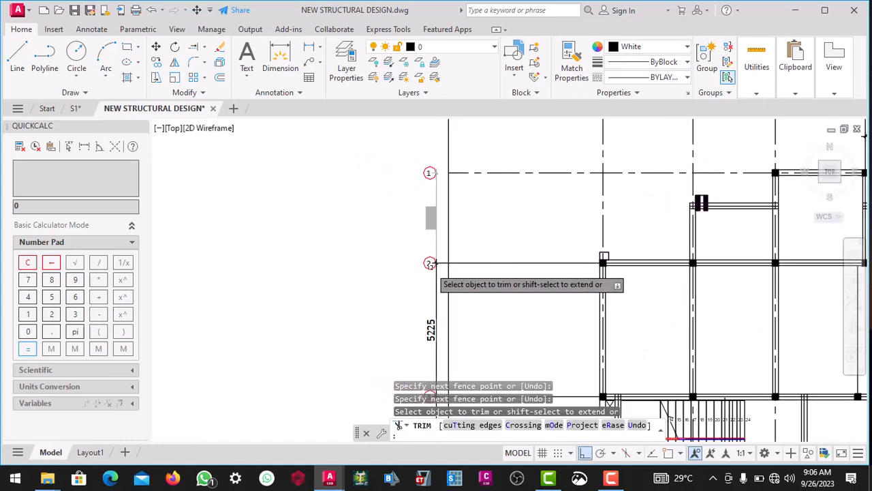
pyautogui.scroll(4, 440, 256)
pyautogui.click(464, 247)
pyautogui.press('Return')
pyautogui.scroll(-2, 478, 198)
pyautogui.scroll(2, 466, 283)
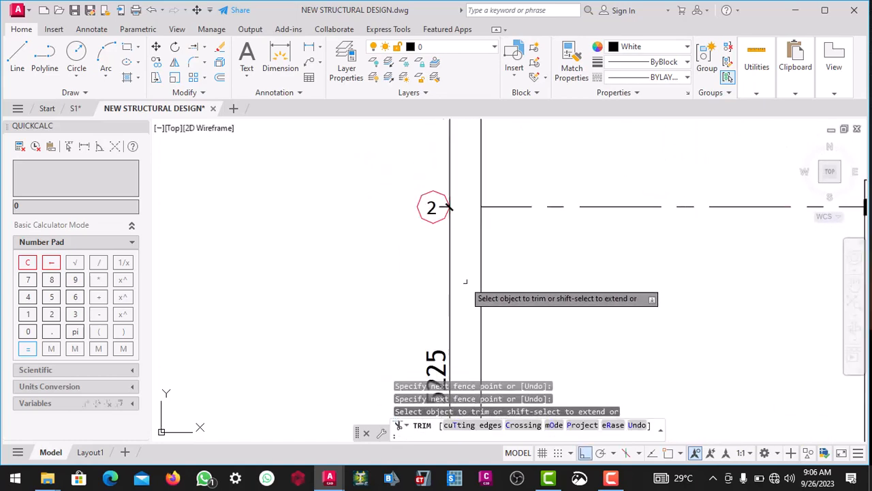
# Trim grid lines 3 and 4 between the left dimension string and the left cutting line
pyautogui.scroll(-4, 454, 197)
pyautogui.scroll(6, 443, 272)
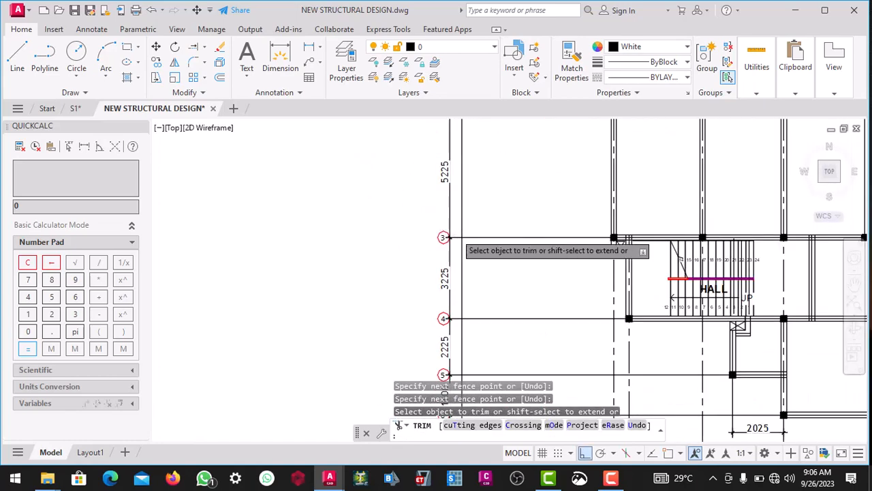
pyautogui.moveTo(456, 249); pyautogui.dragTo(458, 207)
pyautogui.scroll(-6, 458, 208)
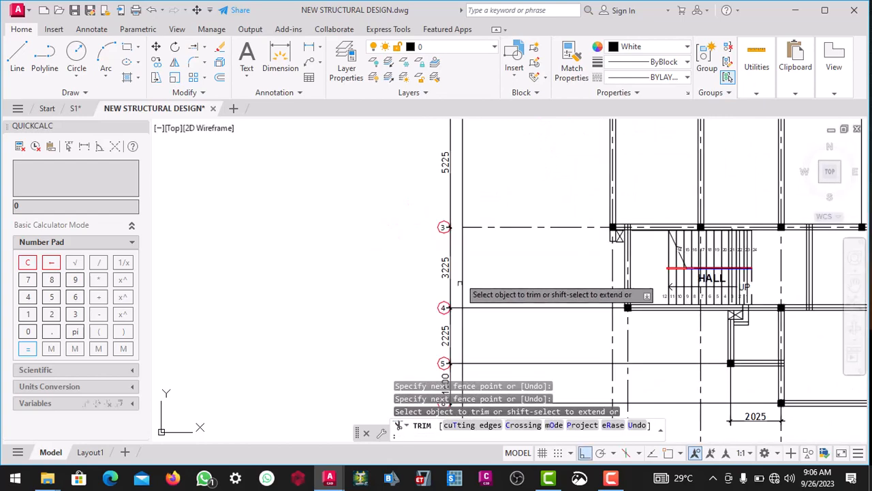
pyautogui.scroll(2, 459, 287)
pyautogui.scroll(3, 459, 244)
pyautogui.scroll(-2, 452, 314)
pyautogui.scroll(-2, 454, 252)
pyautogui.scroll(2, 430, 291)
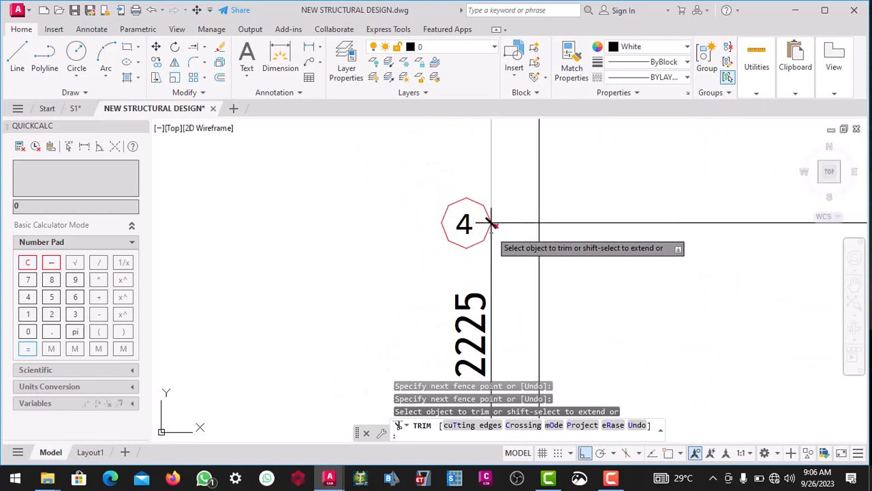
pyautogui.click(510, 238)
pyautogui.click(512, 208)
# Trim grid lines 5 and 6 between the left dimension string and the left cutting line
pyautogui.scroll(-4, 512, 189)
pyautogui.scroll(5, 508, 260)
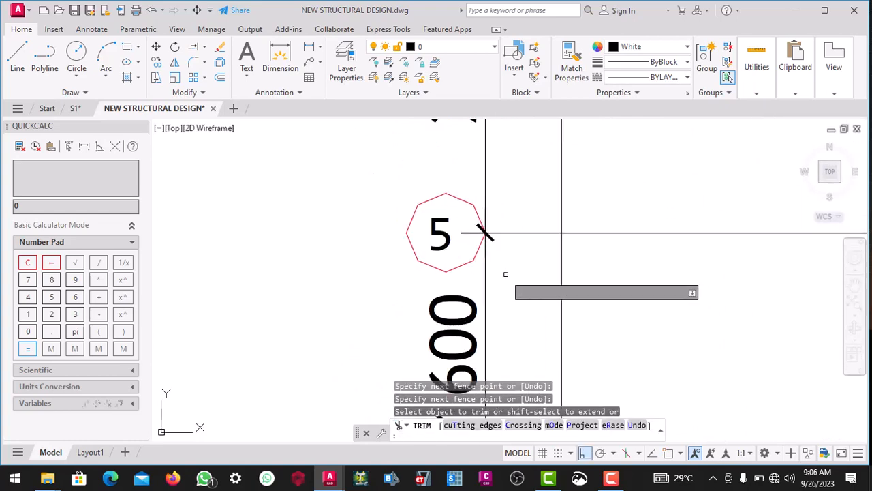
pyautogui.click(510, 205)
pyautogui.scroll(-4, 510, 204)
pyautogui.click(512, 231)
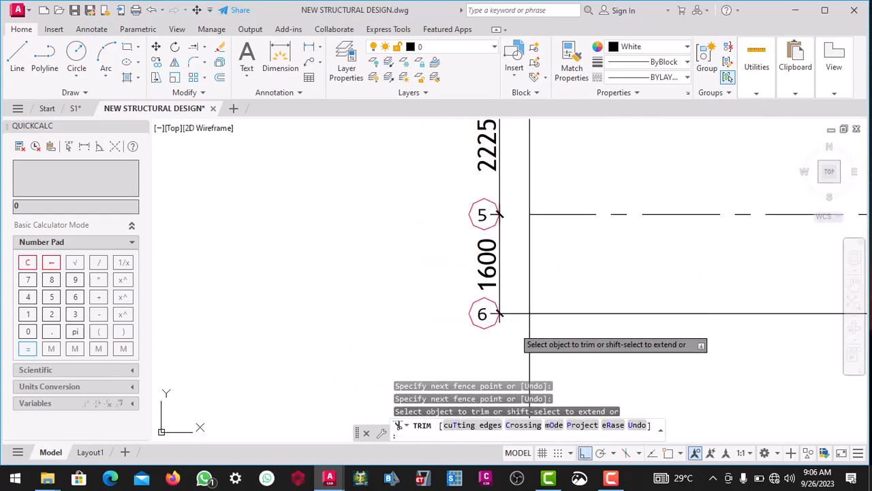
pyautogui.click(515, 328)
pyautogui.click(514, 291)
pyautogui.scroll(-6, 511, 253)
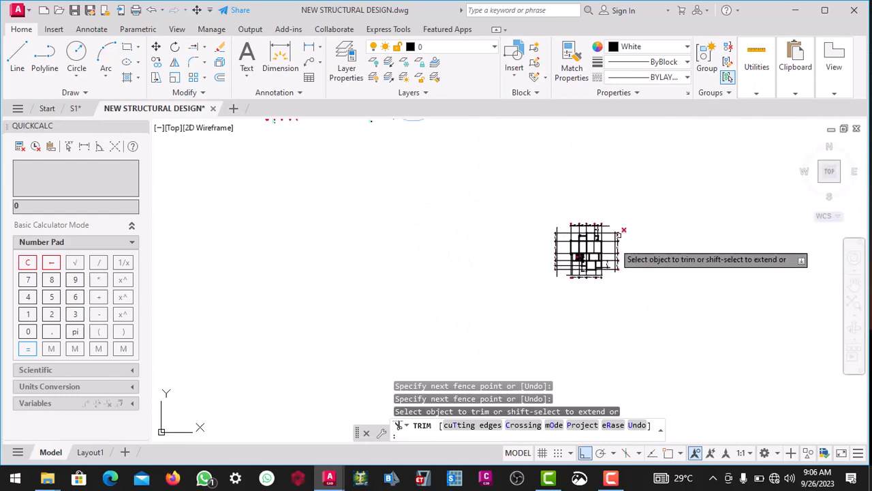
# Trim grid lines 1 and 2 between the right cutting line and the right dimension string
pyautogui.scroll(6, 619, 232)
pyautogui.rightClick(618, 227)
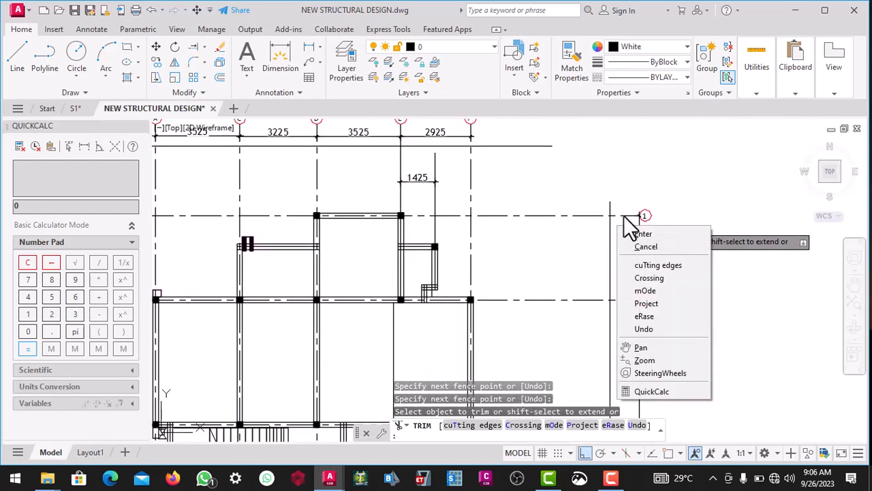
pyautogui.click(624, 216)
pyautogui.scroll(-1, 617, 255)
pyautogui.scroll(2, 617, 283)
pyautogui.click(617, 292)
pyautogui.click(620, 262)
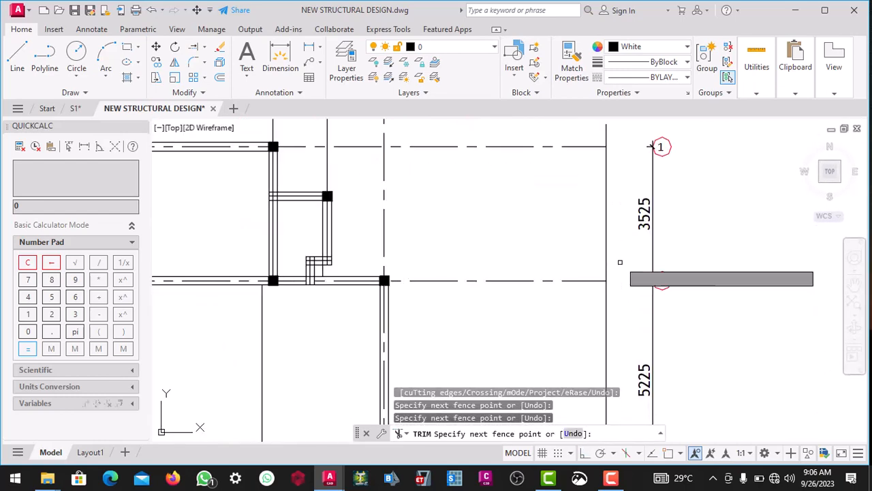
# Trim grid lines 3 and 4 between the right cutting line and the right dimension string
pyautogui.scroll(-8, 615, 198)
pyautogui.scroll(6, 618, 262)
pyautogui.scroll(2, 603, 204)
pyautogui.click(604, 197)
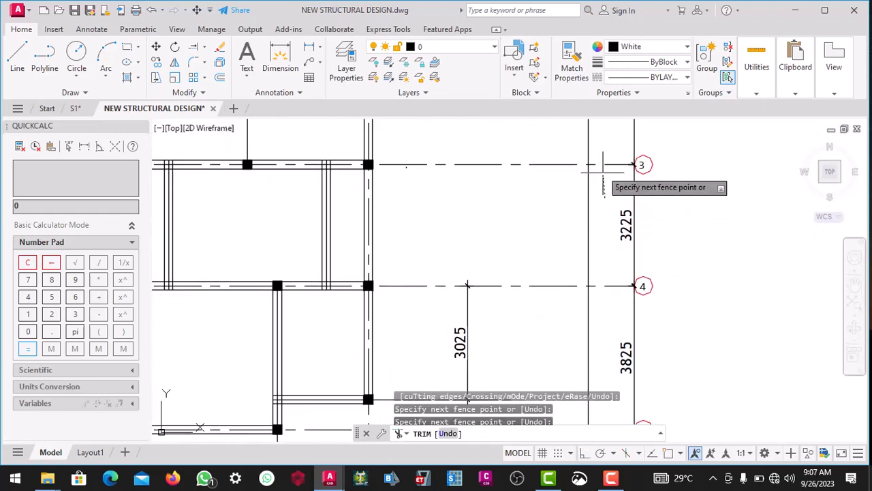
pyautogui.click(602, 156)
pyautogui.scroll(-2, 602, 159)
pyautogui.scroll(2, 602, 225)
pyautogui.click(604, 212)
pyautogui.click(601, 176)
# Trim the lowest horizontal grid line between the right cutting line and the right dimension string
pyautogui.scroll(-2, 600, 187)
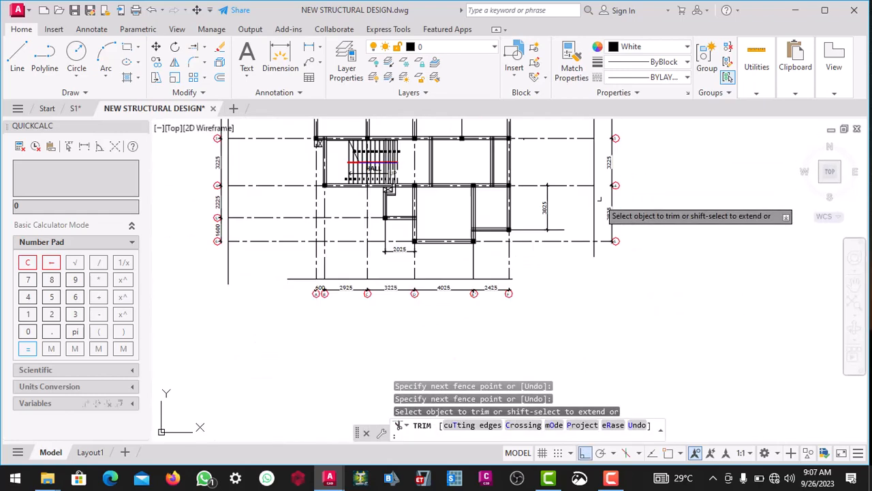
pyautogui.scroll(2, 600, 266)
pyautogui.click(605, 246)
pyautogui.click(606, 189)
pyautogui.scroll(-2, 603, 261)
pyautogui.scroll(-3, 606, 301)
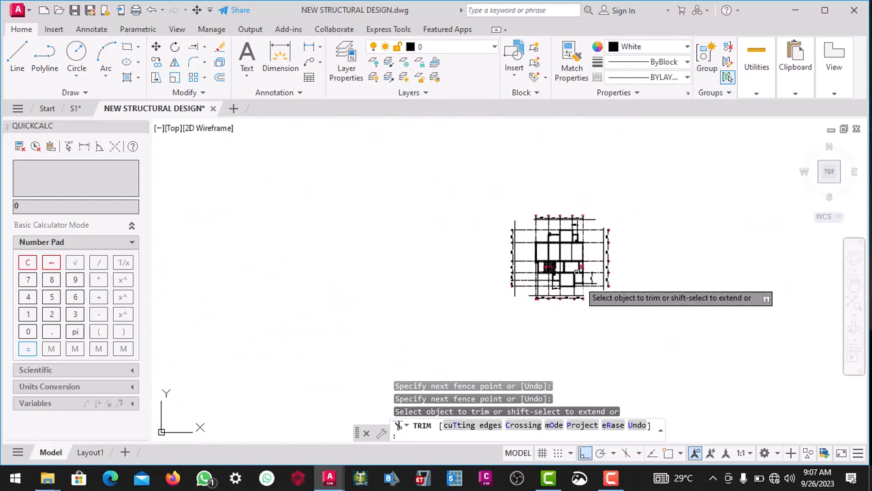
# Trim grid lines E and D between the upper dimension string and the upper cutting line
pyautogui.scroll(5, 576, 222)
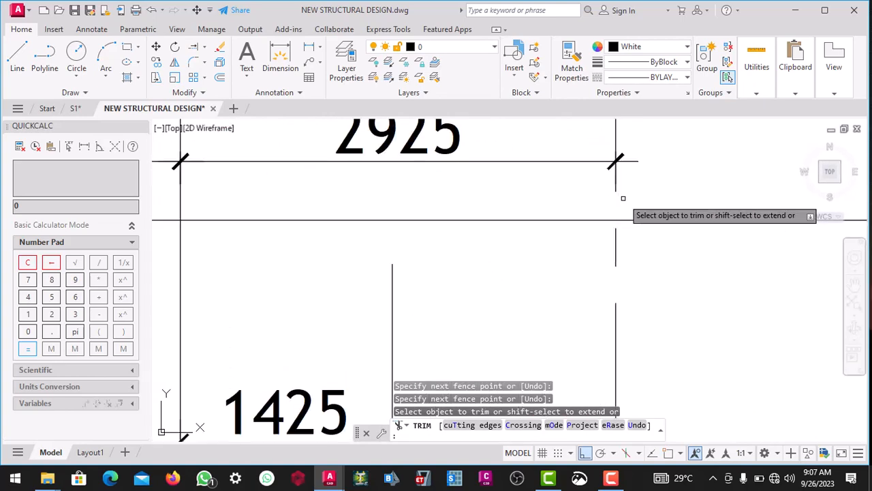
pyautogui.scroll(-4, 623, 198)
pyautogui.scroll(4, 518, 197)
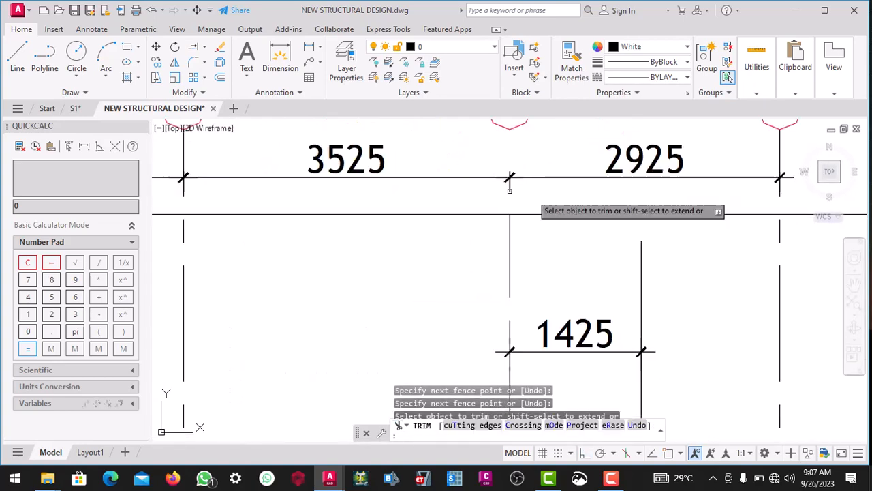
pyautogui.scroll(-4, 516, 196)
pyautogui.scroll(2, 398, 201)
pyautogui.scroll(4, 413, 209)
pyautogui.click(414, 209)
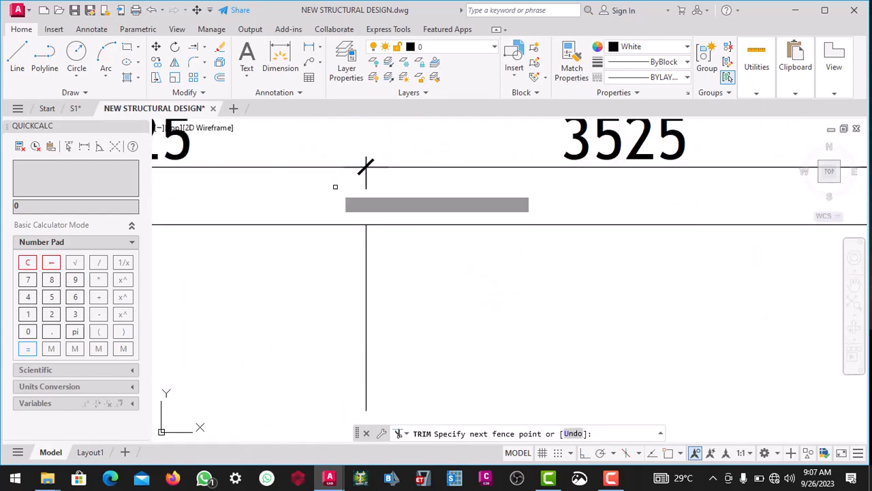
pyautogui.click(335, 188)
# Trim grid lines C and A between the upper dimension string and the upper cutting line, and end the Trim command
pyautogui.scroll(-4, 451, 199)
pyautogui.scroll(-4, 479, 200)
pyautogui.scroll(2, 348, 197)
pyautogui.scroll(4, 383, 205)
pyautogui.click(483, 208)
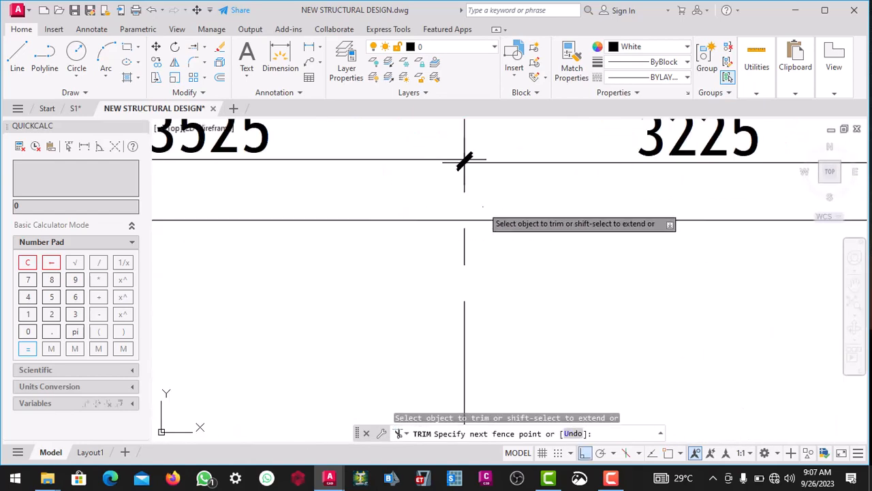
pyautogui.click(437, 181)
pyautogui.scroll(-4, 481, 212)
pyautogui.scroll(4, 367, 205)
pyautogui.click(347, 211)
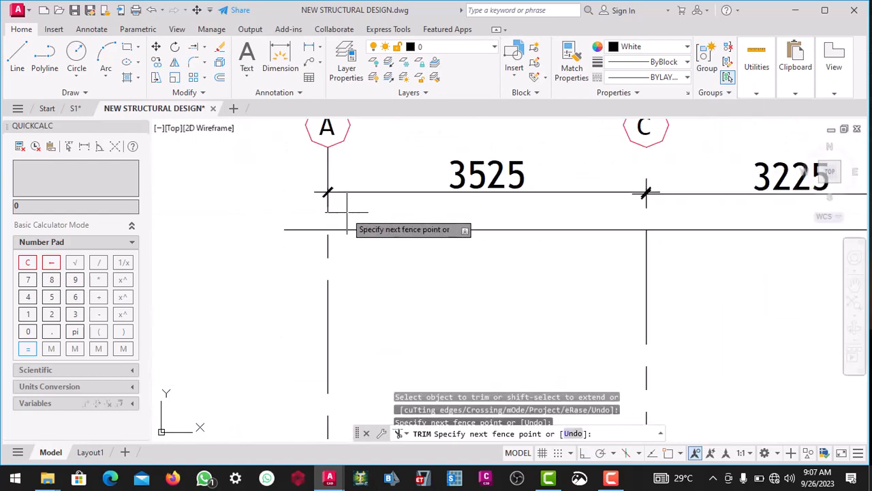
pyautogui.click(335, 197)
pyautogui.scroll(-8, 343, 214)
pyautogui.scroll(4, 508, 238)
pyautogui.press('Escape')
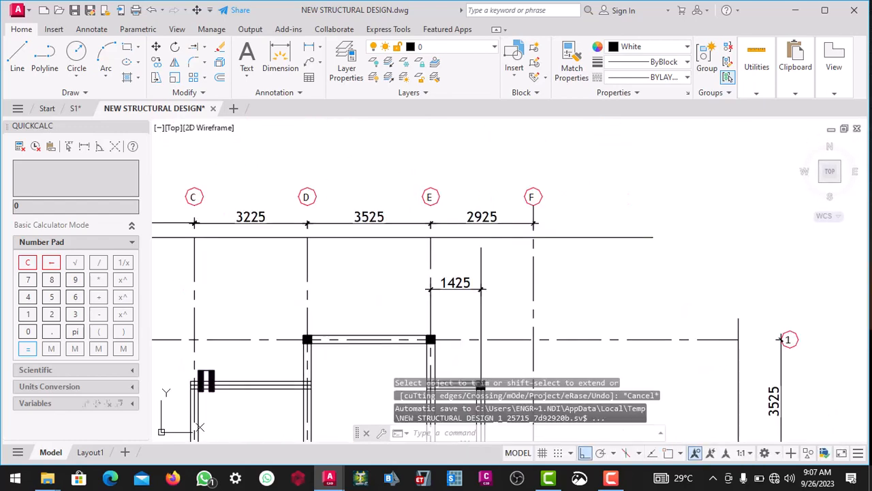
# Erase the upper dimension string with its grid bubbles, as well as the upper cutting line
pyautogui.scroll(2, 549, 224)
pyautogui.scroll(-6, 549, 218)
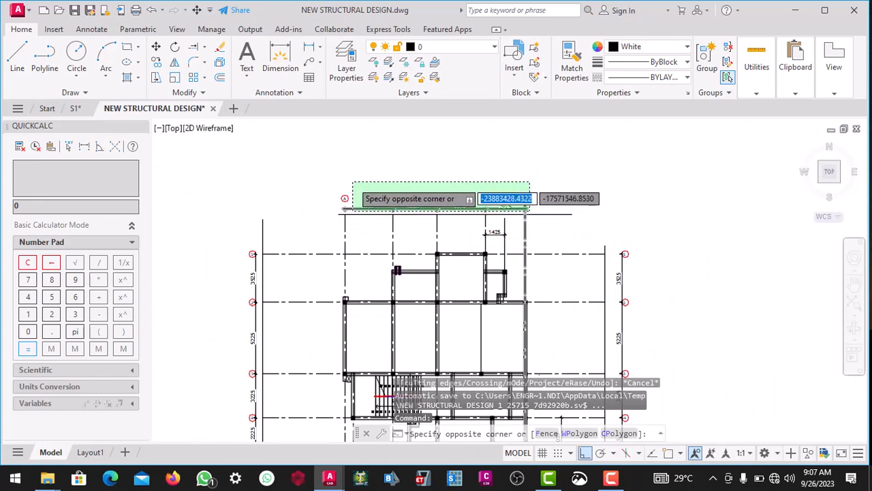
pyautogui.scroll(2, 353, 182)
pyautogui.click(330, 176)
pyautogui.press('Delete')
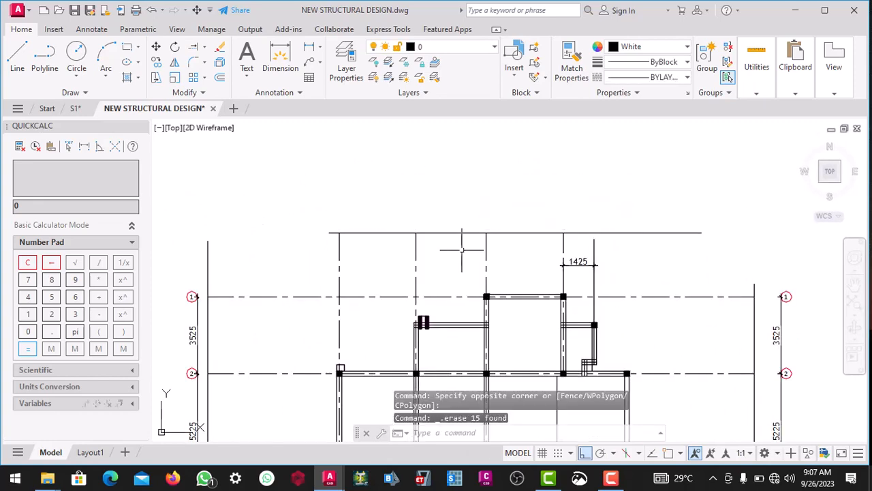
pyautogui.click(467, 259)
pyautogui.press('Delete')
# Erase the right dimension string with its grid bubbles, as well as the right cutting line
pyautogui.scroll(-7, 468, 260)
pyautogui.scroll(4, 468, 260)
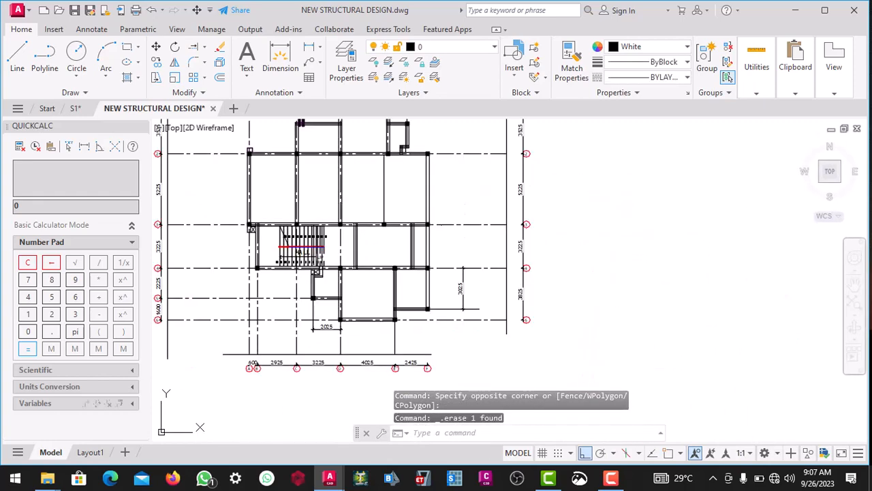
pyautogui.scroll(-2, 549, 243)
pyautogui.scroll(2, 549, 305)
pyautogui.click(550, 306)
pyautogui.scroll(-4, 542, 247)
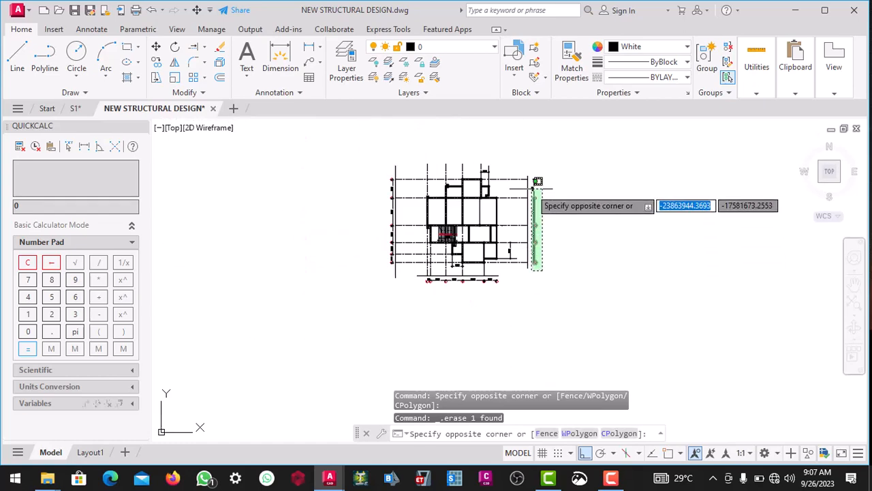
pyautogui.scroll(2, 533, 175)
pyautogui.click(539, 161)
pyautogui.press('Delete')
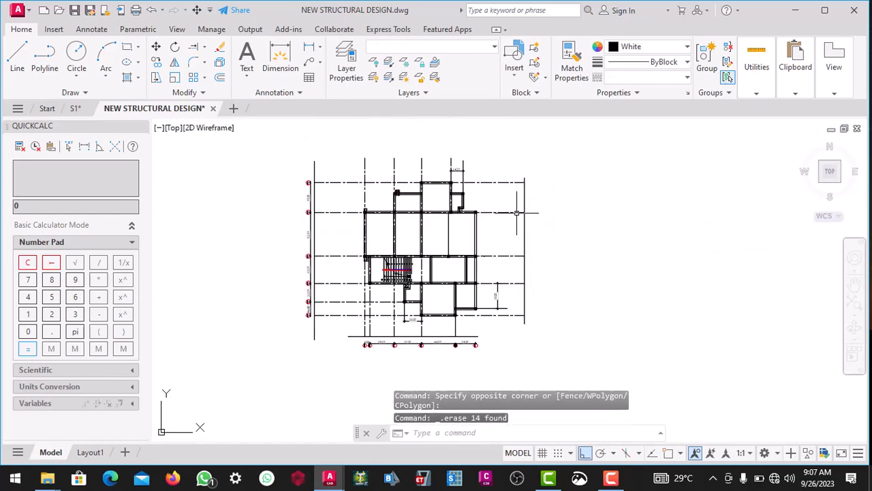
pyautogui.scroll(3, 531, 227)
pyautogui.scroll(-5, 526, 221)
pyautogui.scroll(5, 522, 234)
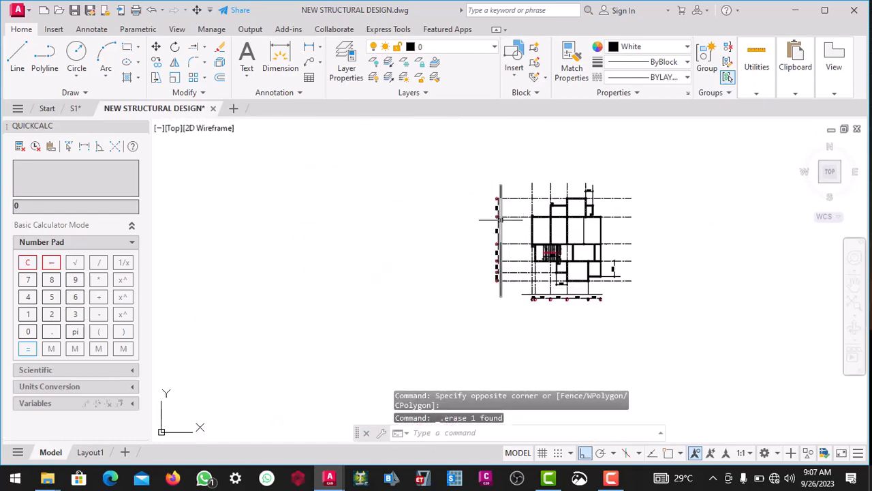
# Erase the left dimension string with its grid bubbles, as well as the left cutting line
pyautogui.scroll(-2, 496, 299)
pyautogui.scroll(4, 487, 368)
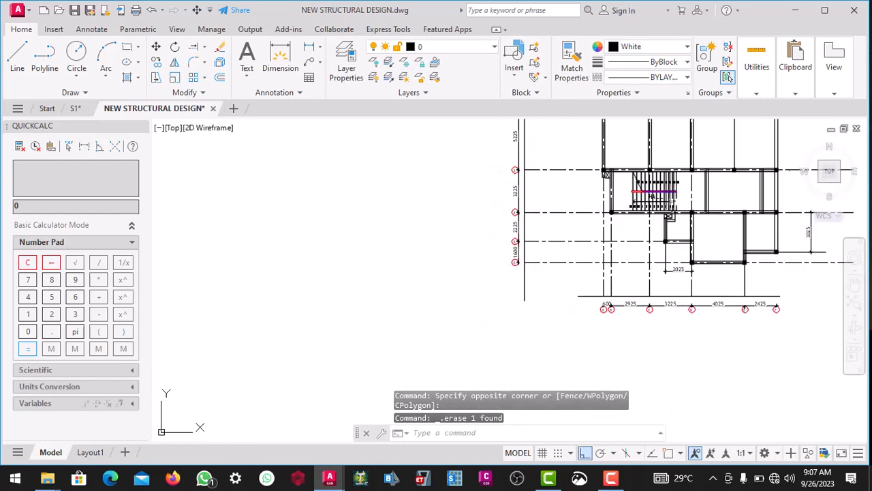
pyautogui.click(526, 252)
pyautogui.scroll(-5, 524, 249)
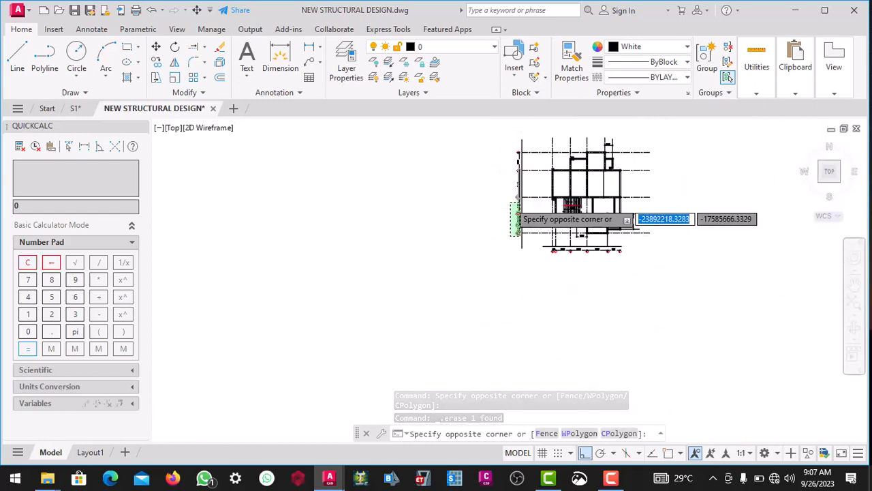
pyautogui.click(508, 163)
pyautogui.press('Delete')
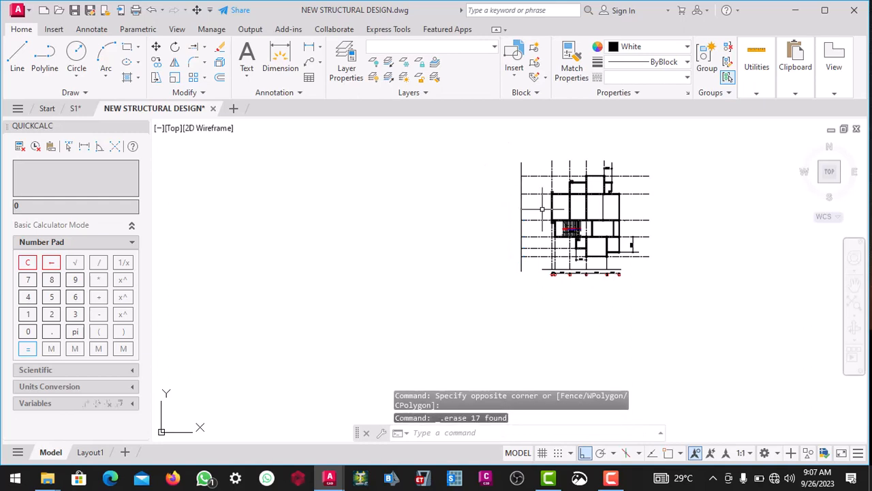
pyautogui.scroll(3, 523, 214)
pyautogui.scroll(-3, 491, 182)
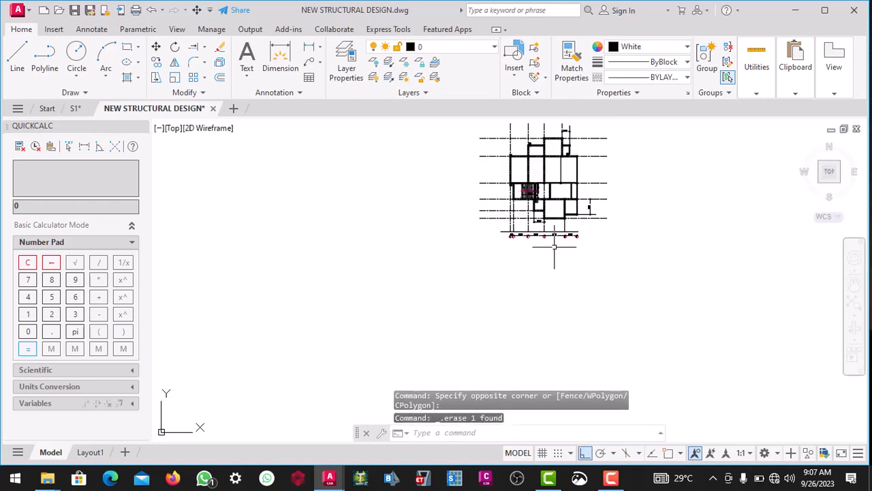
# Erase the lower dimension string together with its grid bubbles below the plan
pyautogui.scroll(5, 579, 248)
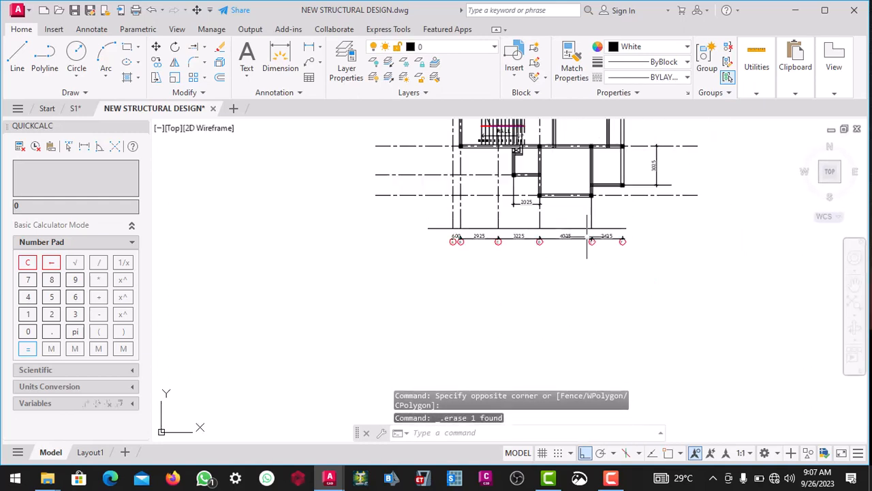
pyautogui.click(342, 227)
pyautogui.press('Delete')
pyautogui.scroll(-2, 485, 257)
pyautogui.scroll(6, 484, 213)
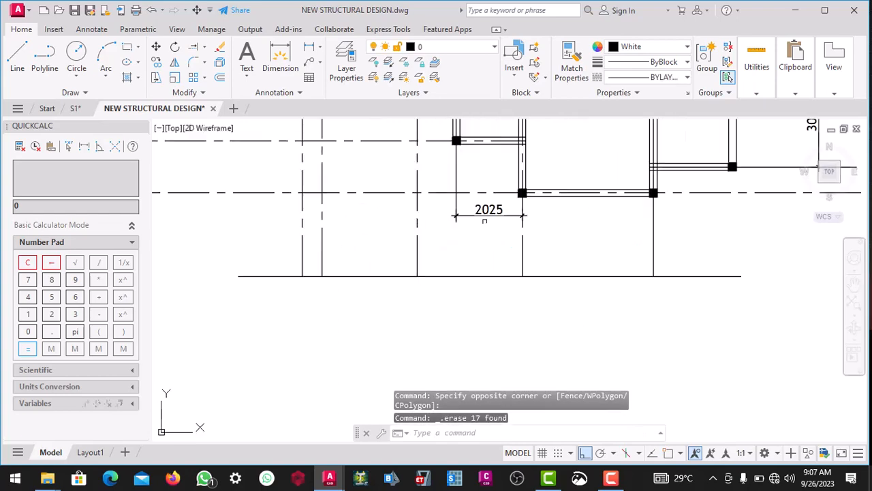
# Dismiss the CONNECTION Client pop-up and erase the 2025 dimension along with the red and blue handrail across the staircase
pyautogui.click(489, 230)
pyautogui.click(490, 203)
pyautogui.scroll(-4, 501, 270)
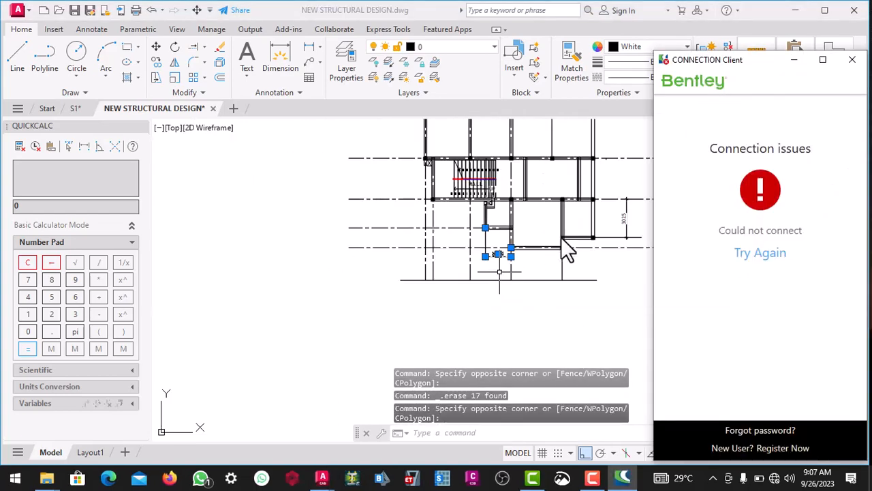
pyautogui.click(853, 64)
pyautogui.scroll(5, 481, 195)
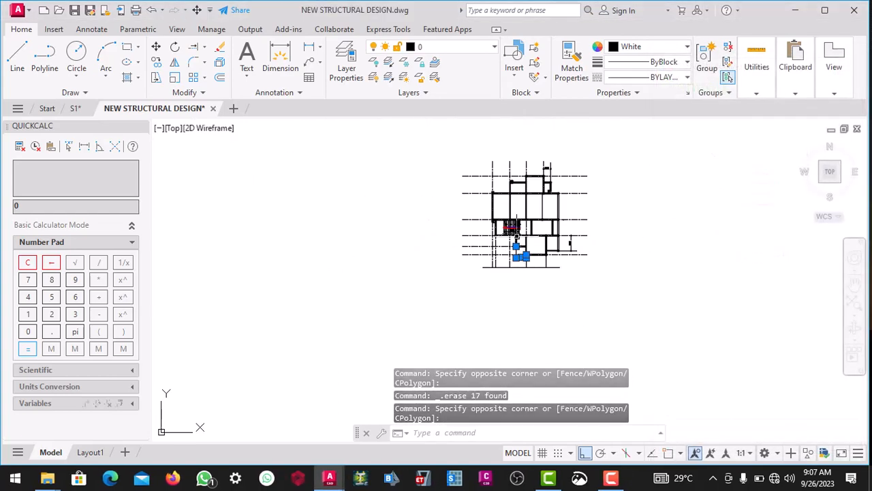
pyautogui.scroll(2, 481, 196)
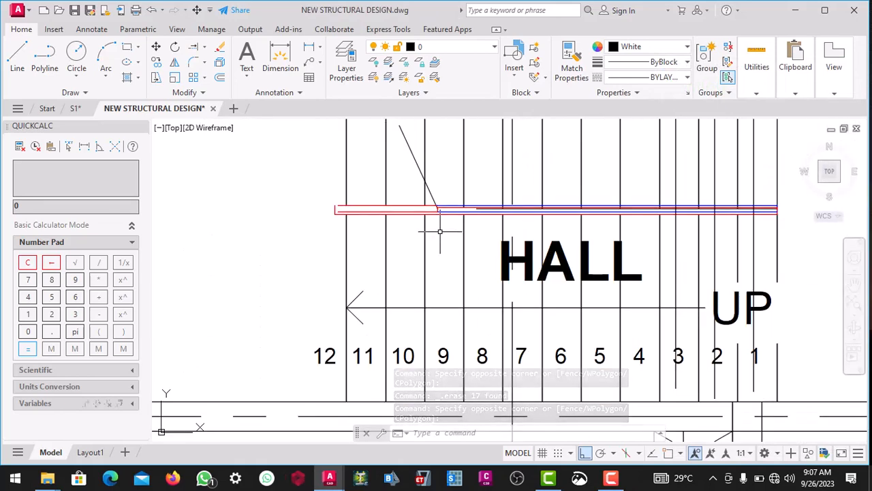
pyautogui.click(444, 218)
pyautogui.click(439, 197)
pyautogui.press('Delete')
# Erase the right part of the staircase with its tread lines, numbers 18 to 24 and 1 to 6, and the HALL and UP labels
pyautogui.scroll(-3, 448, 218)
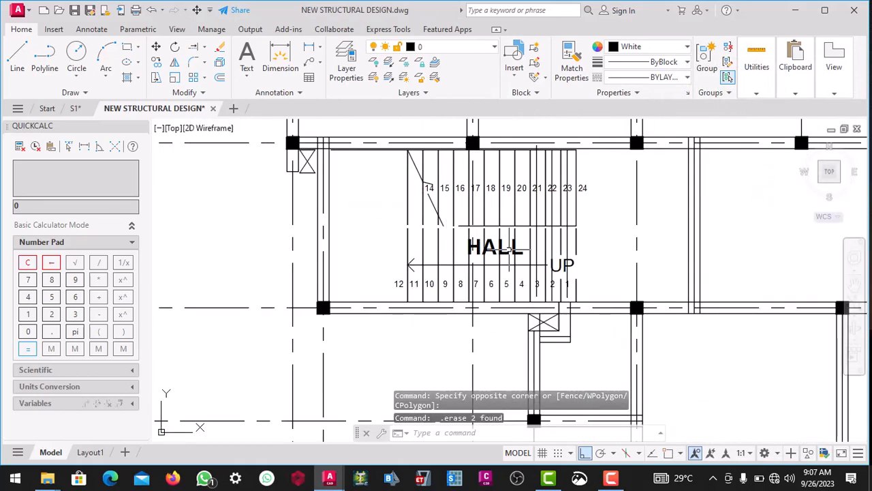
pyautogui.click(485, 179)
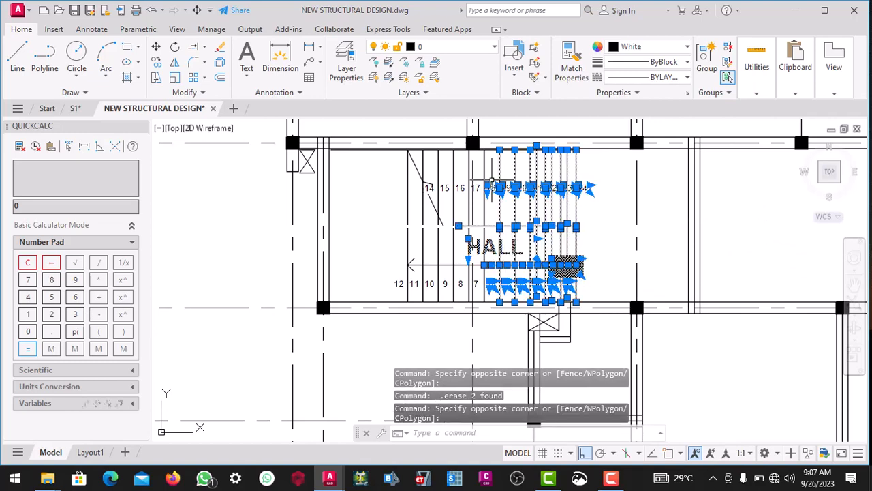
pyautogui.press('Delete')
pyautogui.scroll(2, 488, 195)
pyautogui.click(501, 201)
pyautogui.click(481, 121)
pyautogui.press('Delete')
# Erase the rest of the upper stair flight, including its tread lines, break line and numbers 14 to 17
pyautogui.scroll(2, 481, 191)
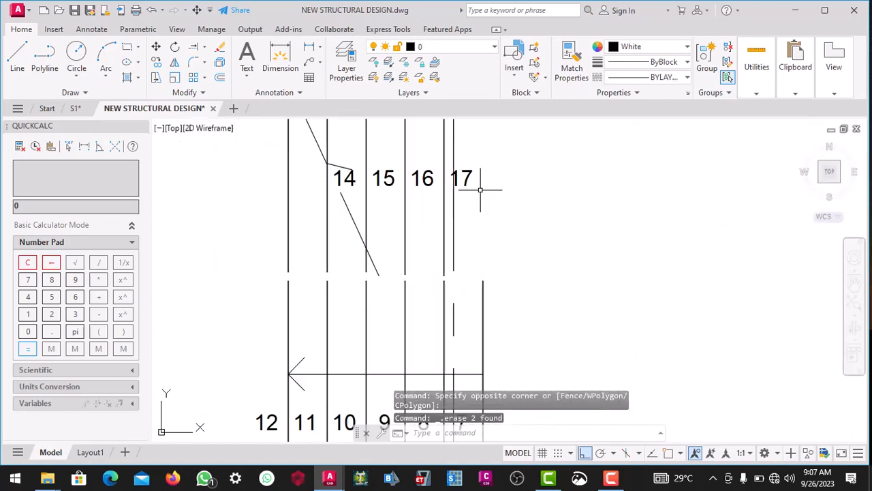
pyautogui.click(476, 161)
pyautogui.press('Delete')
pyautogui.scroll(-3, 532, 200)
pyautogui.scroll(3, 530, 221)
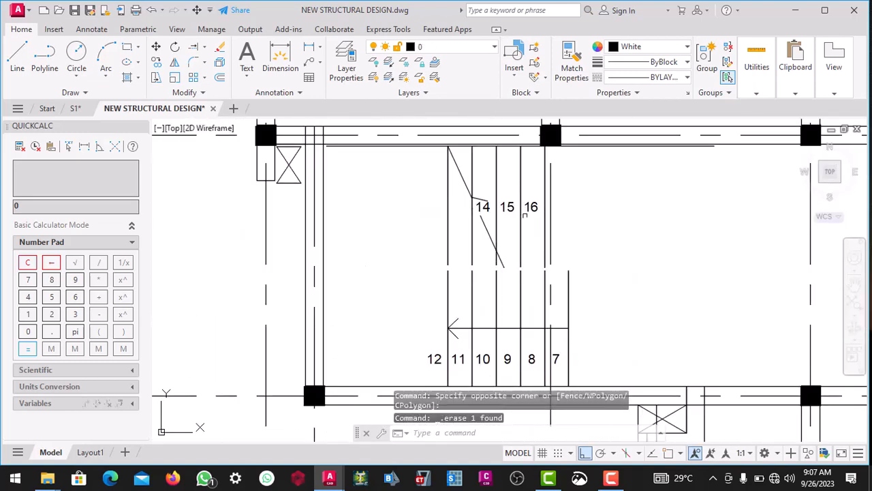
pyautogui.click(376, 166)
pyautogui.press('Delete')
# Erase the lower flight's remaining tread lines, direction arrow and numbers 8 to 12
pyautogui.scroll(-4, 522, 198)
pyautogui.scroll(4, 537, 271)
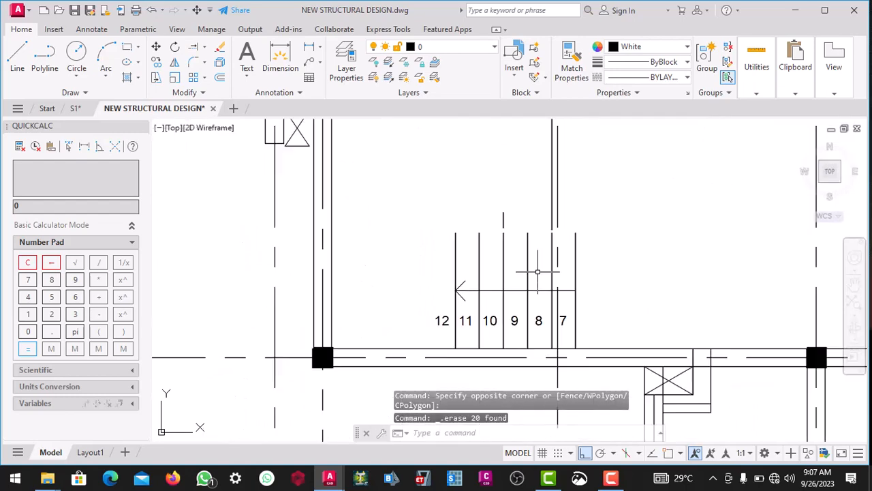
pyautogui.click(538, 271)
pyautogui.click(357, 166)
pyautogui.press('Delete')
pyautogui.scroll(-3, 356, 166)
pyautogui.scroll(3, 509, 273)
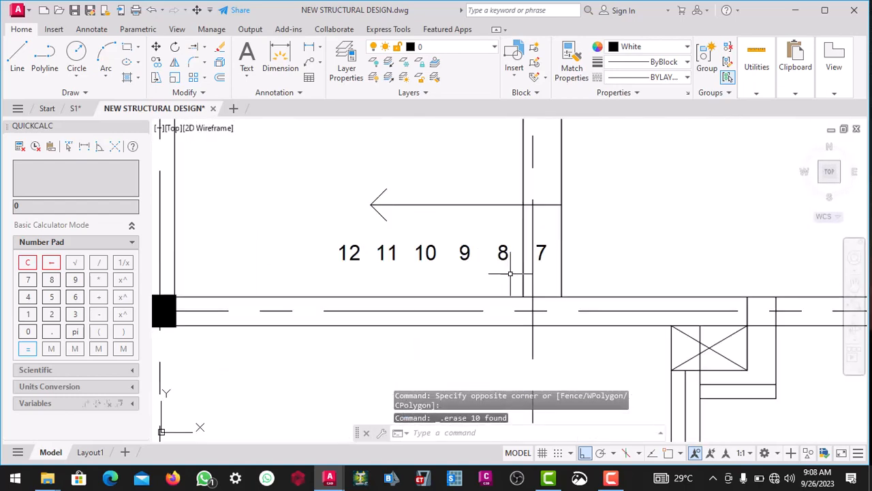
pyautogui.click(336, 162)
pyautogui.press('Delete')
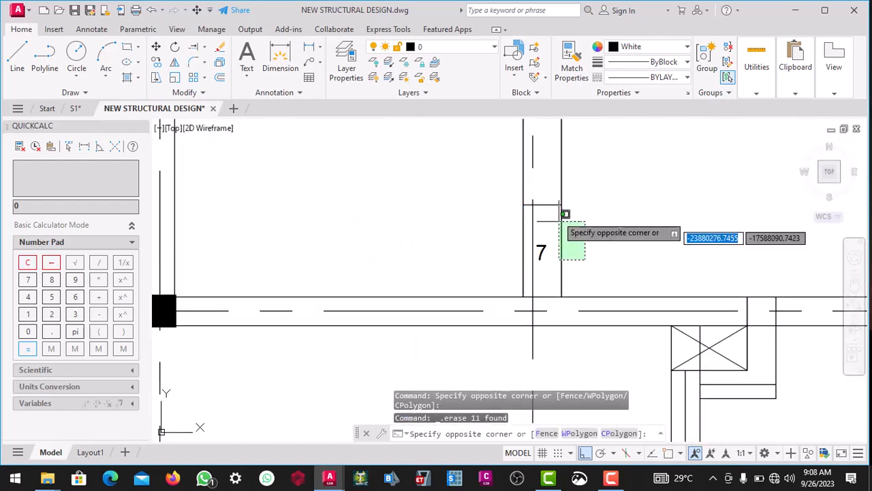
# Erase the leftover vertical stair lines beside the grid line and the number 7, keeping the grid line
pyautogui.scroll(-3, 545, 246)
pyautogui.scroll(3, 552, 239)
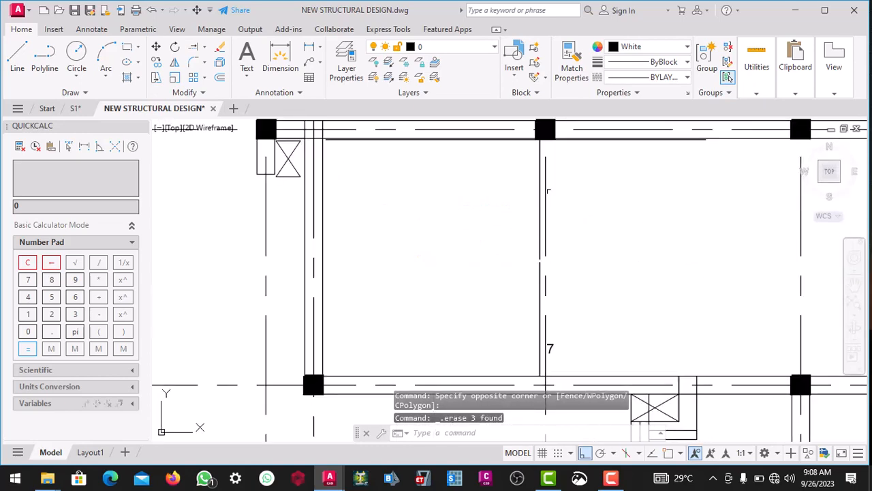
pyautogui.click(548, 194)
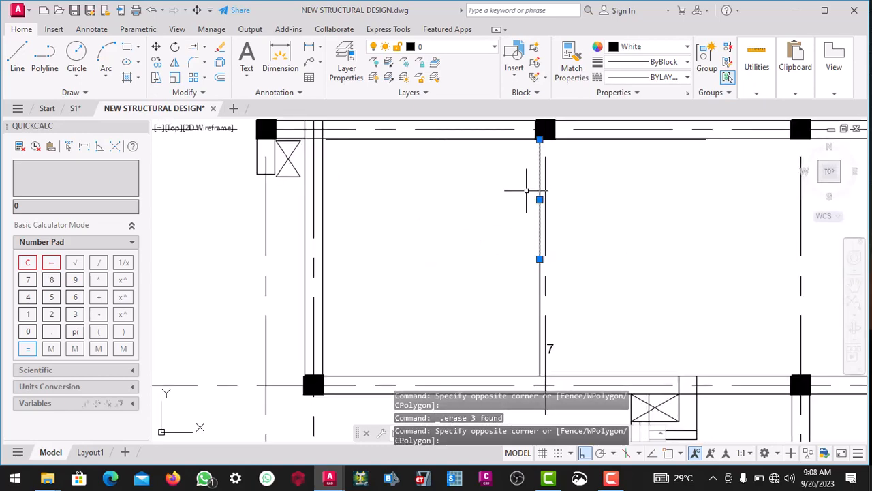
pyautogui.press('Delete')
pyautogui.scroll(-3, 531, 195)
pyautogui.scroll(4, 528, 198)
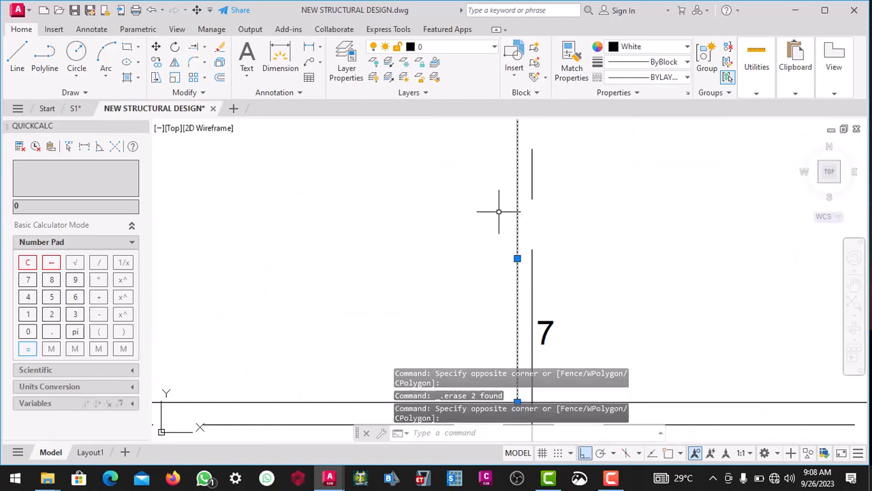
pyautogui.scroll(-3, 504, 213)
pyautogui.scroll(3, 526, 220)
pyautogui.click(535, 265)
pyautogui.click(529, 239)
pyautogui.press('Delete')
pyautogui.scroll(-4, 555, 239)
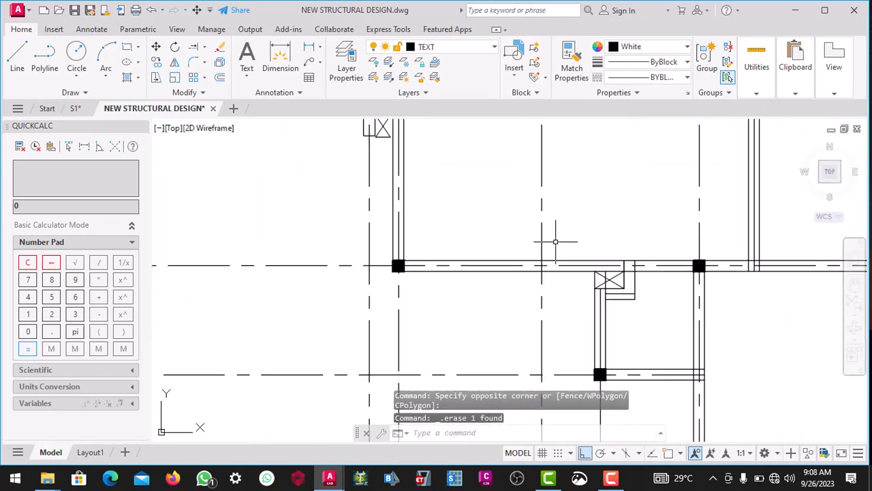
# Erase the leftover horizontal stair lines just under the beam along the stair hall's upper side
pyautogui.scroll(2, 482, 195)
pyautogui.scroll(10, 507, 201)
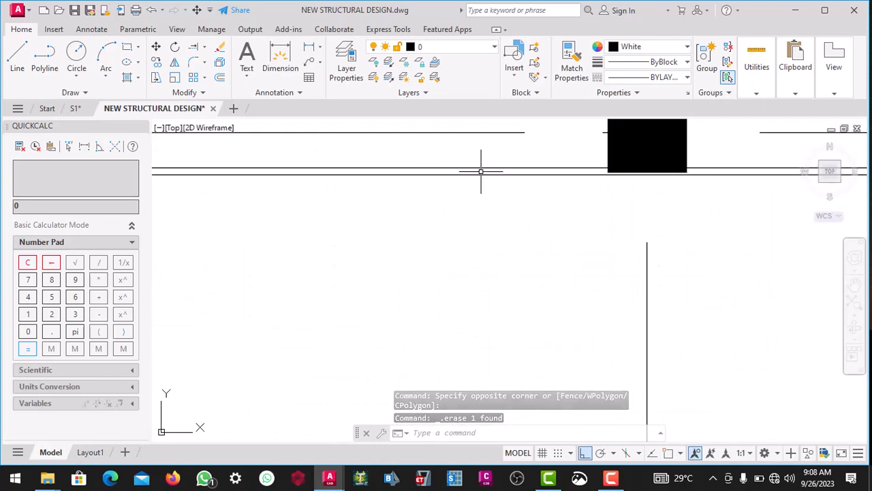
pyautogui.scroll(-6, 470, 182)
pyautogui.scroll(4, 300, 178)
pyautogui.scroll(2, 287, 173)
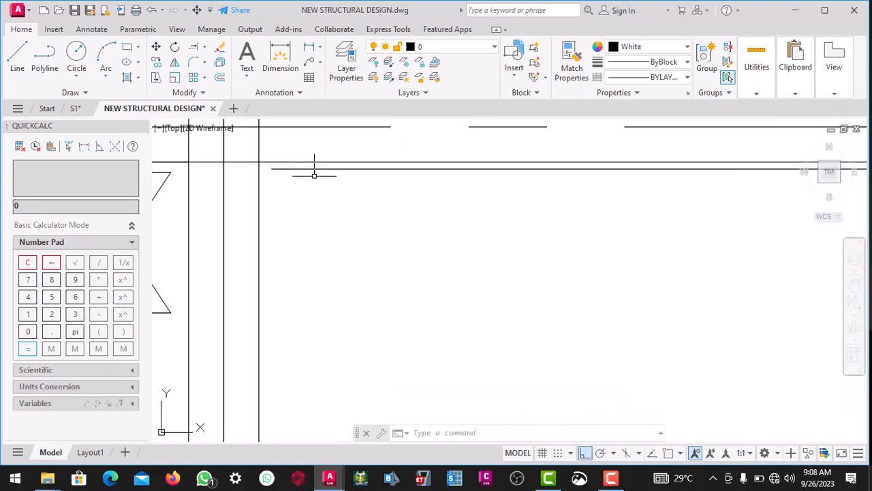
pyautogui.click(316, 164)
pyautogui.scroll(-5, 315, 163)
pyautogui.scroll(4, 454, 218)
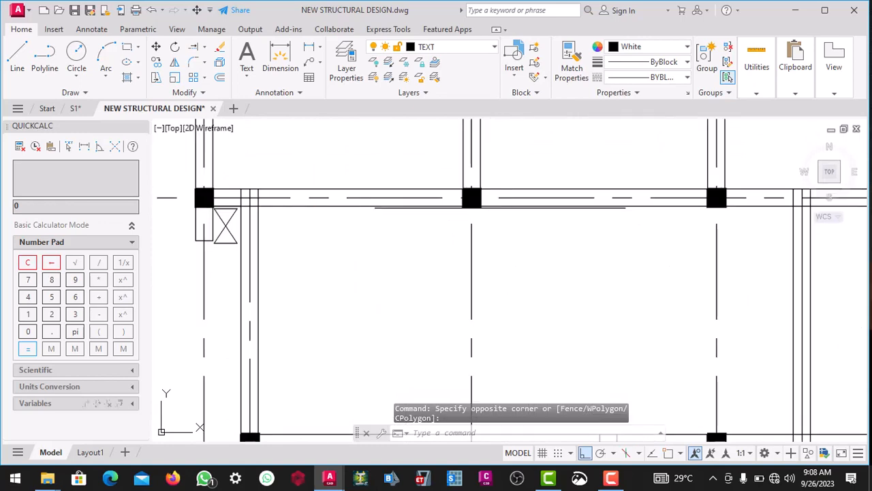
pyautogui.press('Delete')
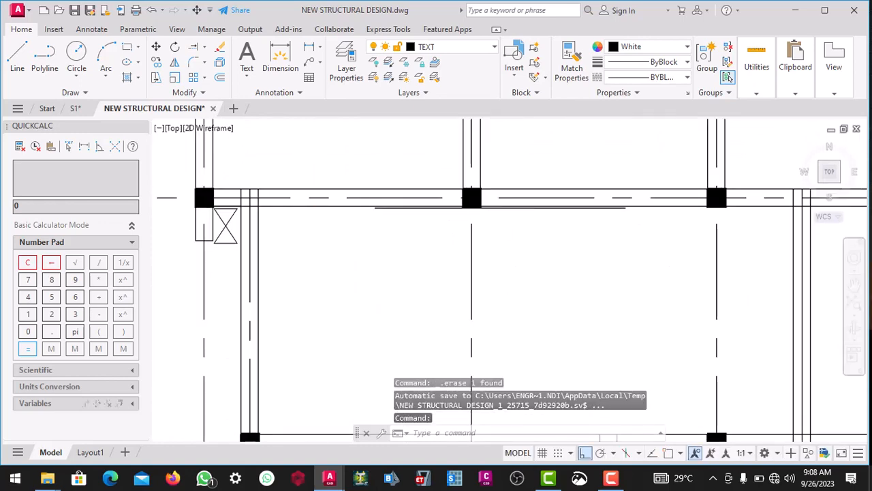
pyautogui.scroll(6, 498, 218)
pyautogui.click(496, 206)
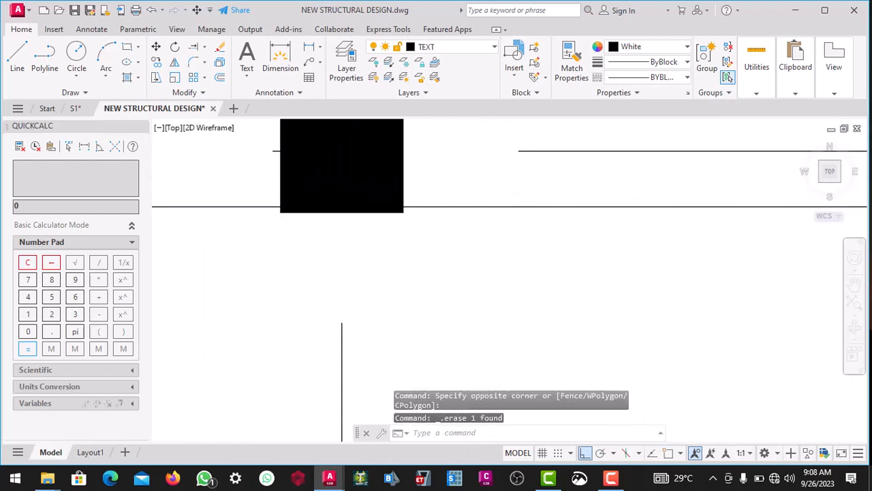
pyautogui.scroll(-4, 495, 211)
pyautogui.scroll(5, 470, 215)
pyautogui.scroll(-4, 477, 218)
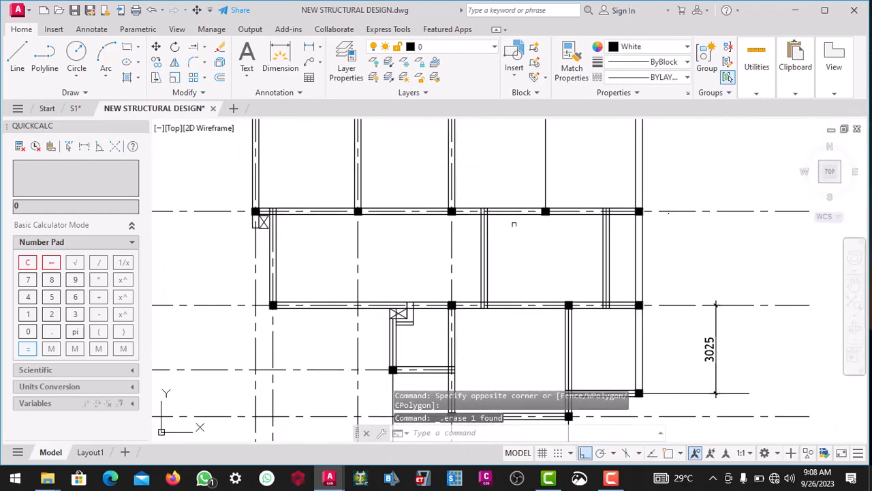
# With Ortho off, draw a diagonal line from the stair hall's upper-right corner to its lower-left corner
pyautogui.scroll(3, 511, 222)
pyautogui.scroll(-3, 491, 231)
pyautogui.scroll(4, 443, 241)
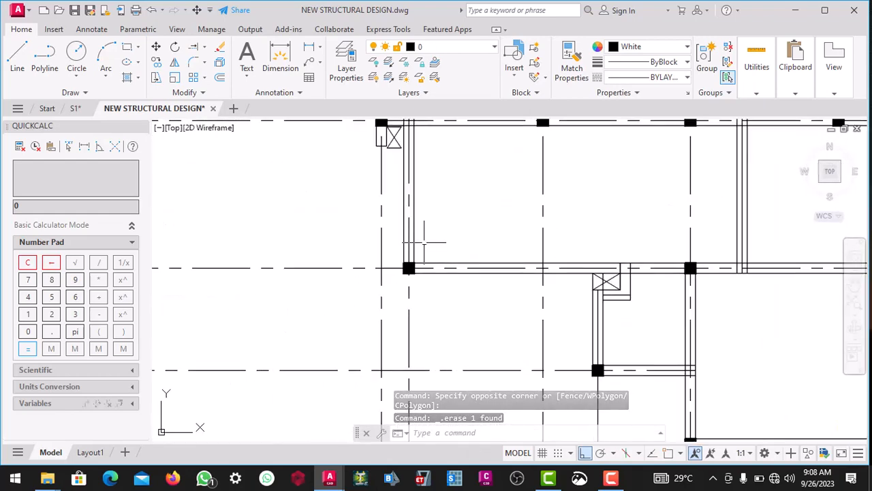
pyautogui.scroll(3, 418, 230)
pyautogui.scroll(-5, 415, 185)
pyautogui.scroll(6, 417, 205)
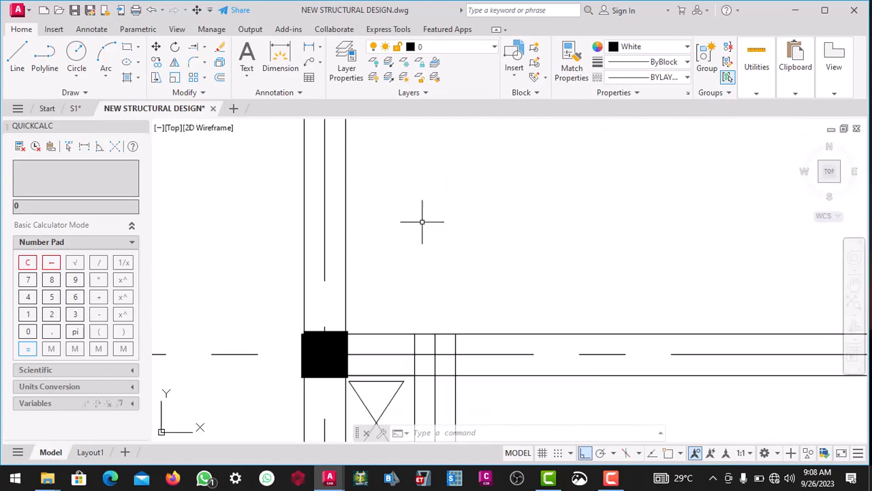
pyautogui.scroll(-1, 421, 218)
pyautogui.scroll(-4, 497, 244)
pyautogui.scroll(3, 504, 245)
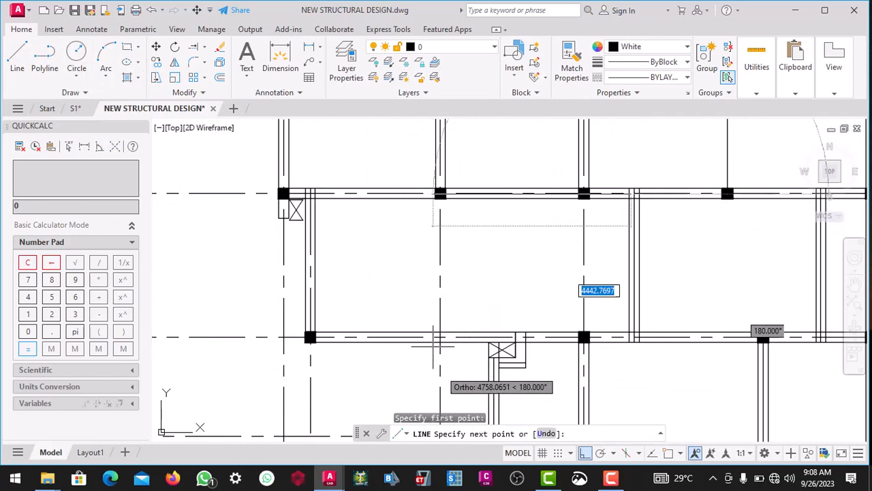
pyautogui.click(320, 329)
pyautogui.press('Escape')
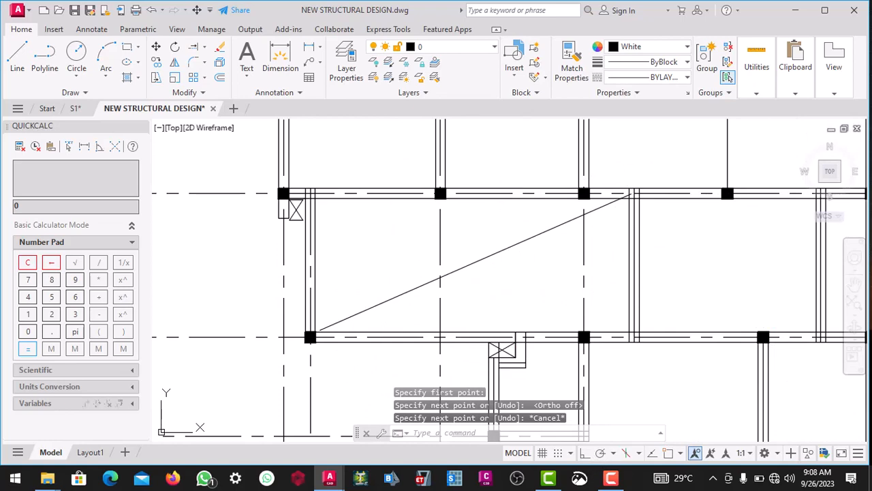
# Repeat the Line command to draw the opposite diagonal from the stair hall's upper-left corner to its lower-right corner
pyautogui.rightClick(367, 212)
pyautogui.click(404, 221)
pyautogui.click(314, 196)
pyautogui.scroll(-4, 372, 219)
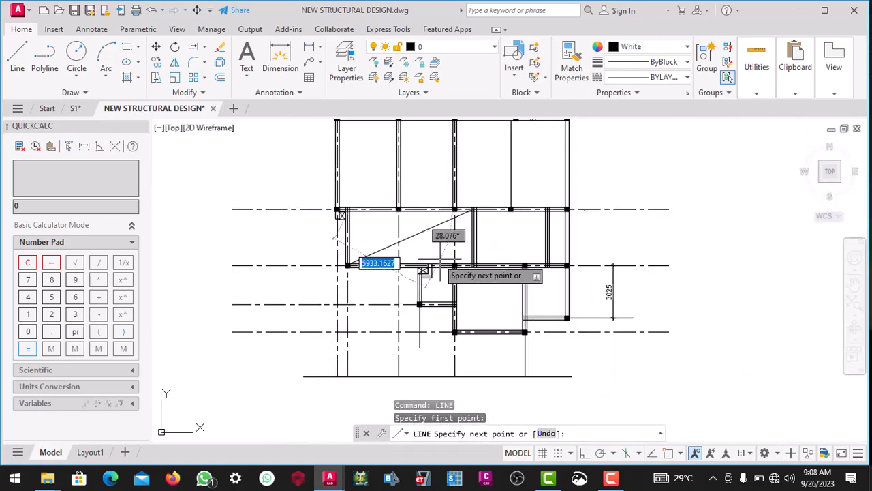
pyautogui.scroll(3, 436, 272)
pyautogui.click(459, 249)
pyautogui.scroll(-3, 461, 247)
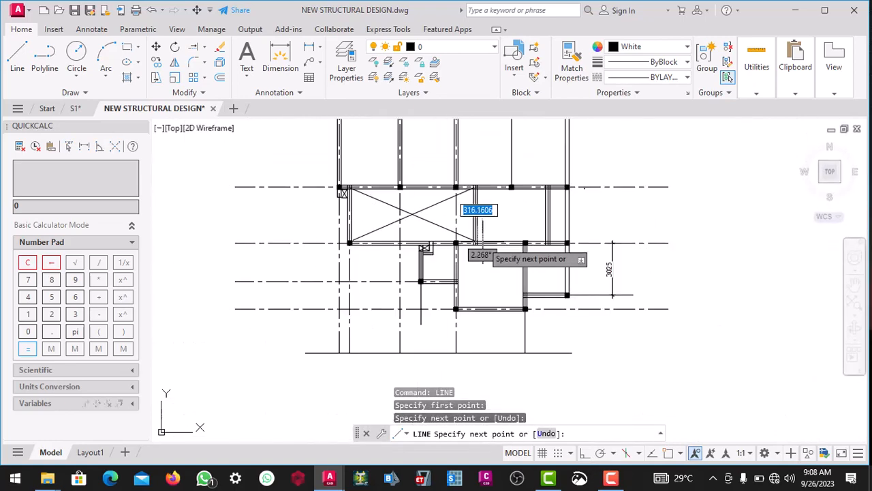
pyautogui.scroll(4, 424, 205)
# Offset the edge line of the plan's right exterior wall by 112.5 toward the wall's centre, and end the Offset command
pyautogui.scroll(-6, 477, 220)
pyautogui.scroll(5, 518, 204)
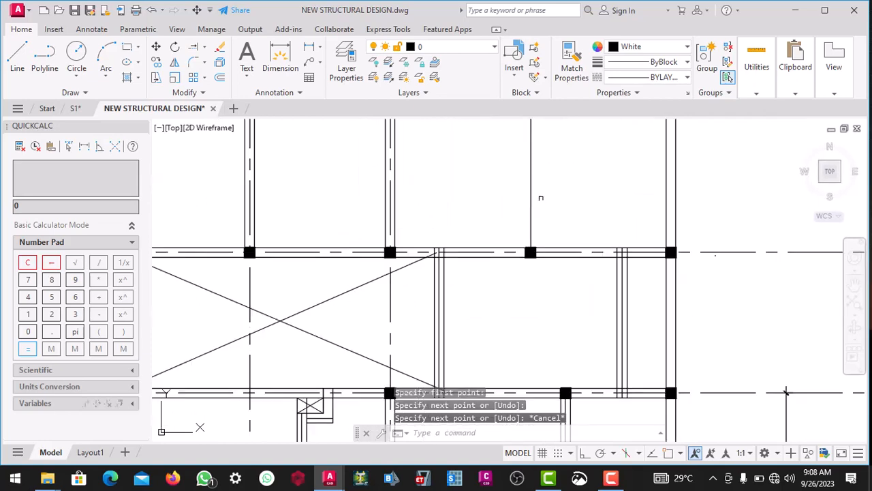
pyautogui.scroll(-7, 539, 195)
pyautogui.scroll(4, 528, 236)
pyautogui.scroll(-3, 516, 220)
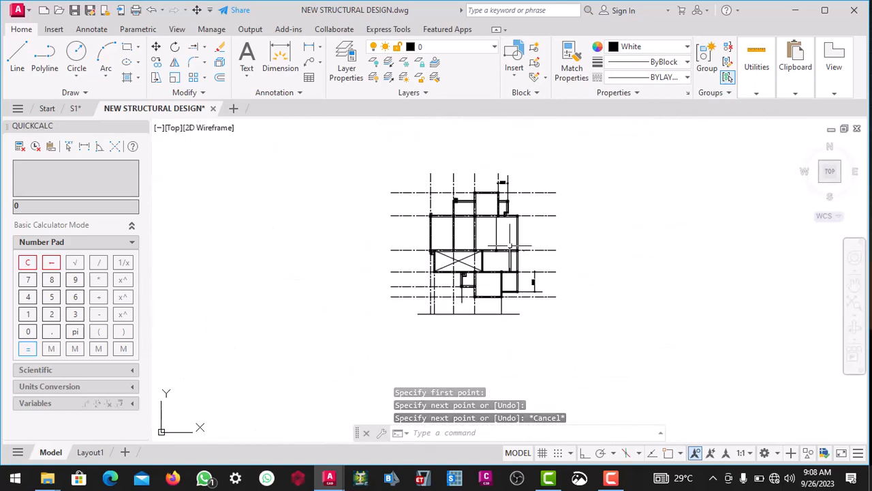
pyautogui.scroll(3, 521, 212)
pyautogui.scroll(-2, 501, 231)
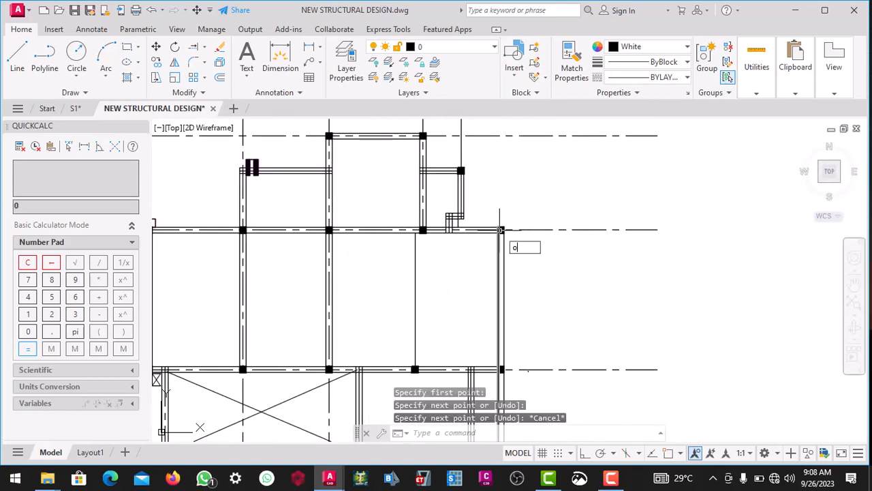
pyautogui.press('Return')
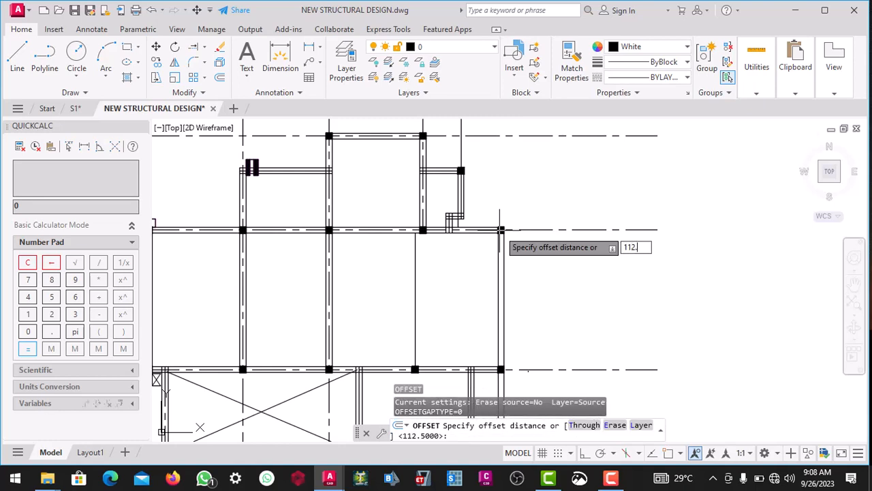
pyautogui.write('112.5')
pyautogui.press('Return')
pyautogui.scroll(2, 500, 262)
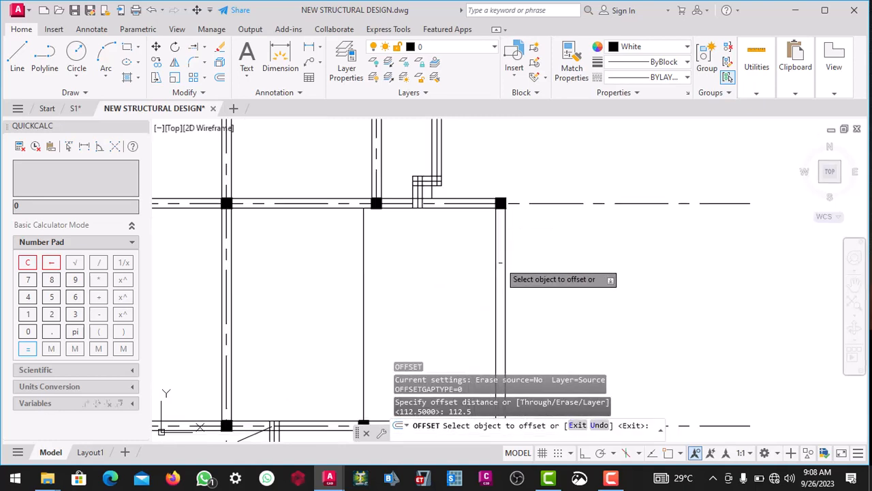
pyautogui.click(510, 267)
pyautogui.scroll(-4, 511, 273)
pyautogui.click(514, 284)
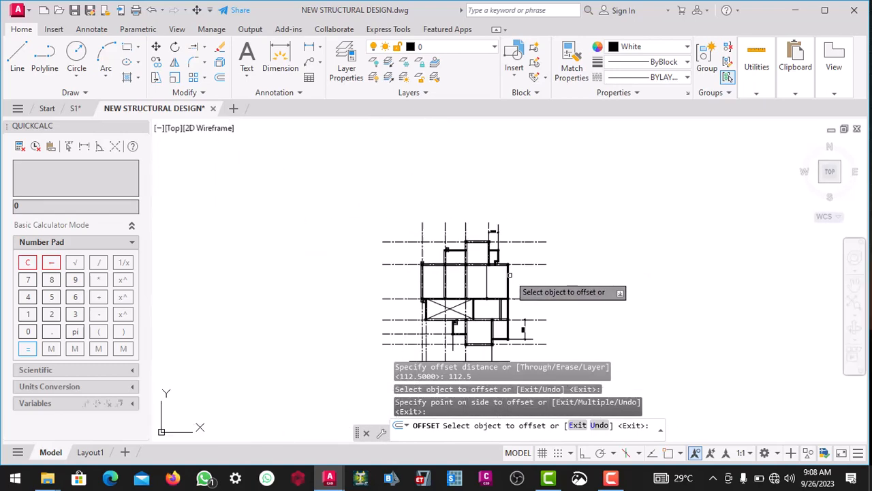
pyautogui.press('Escape')
pyautogui.scroll(5, 506, 273)
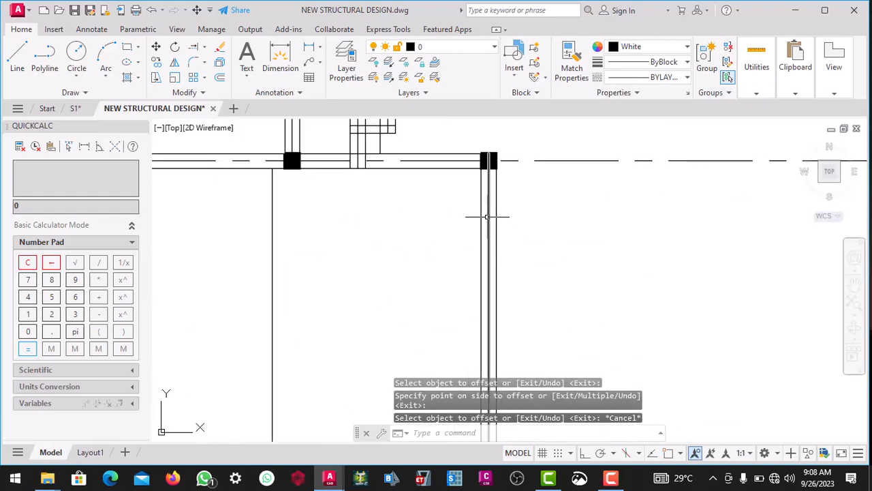
# With Ortho on, stretch the upper end of the right exterior wall's new centreline straight up beyond the plan's uppermost horizontal grid line
pyautogui.click(487, 217)
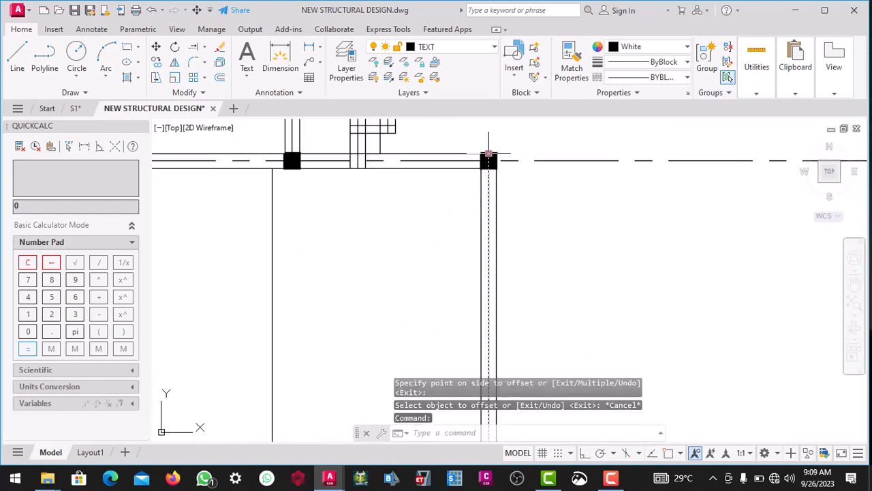
pyautogui.click(489, 155)
pyautogui.scroll(-4, 495, 205)
pyautogui.scroll(4, 497, 231)
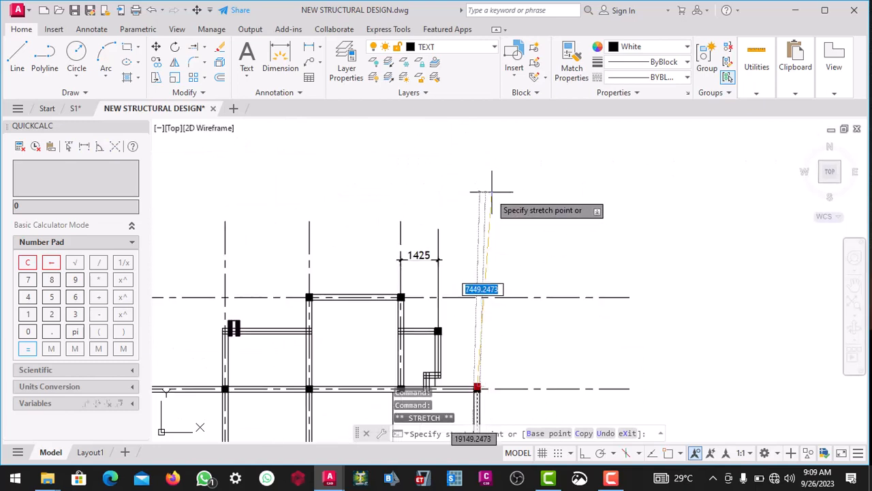
pyautogui.click(586, 453)
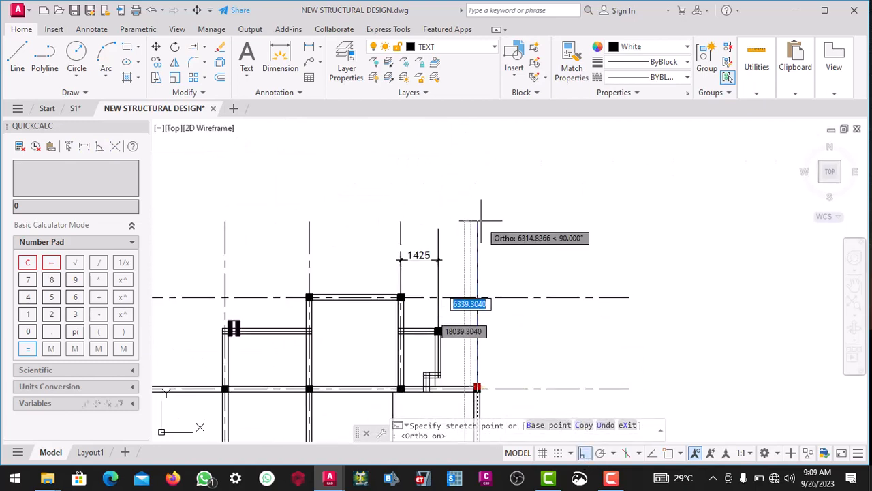
pyautogui.scroll(-4, 501, 205)
pyautogui.press('Escape')
# Match the properties of the uppermost horizontal grid line onto the right exterior wall's centreline, and end Match Properties
pyautogui.scroll(2, 497, 218)
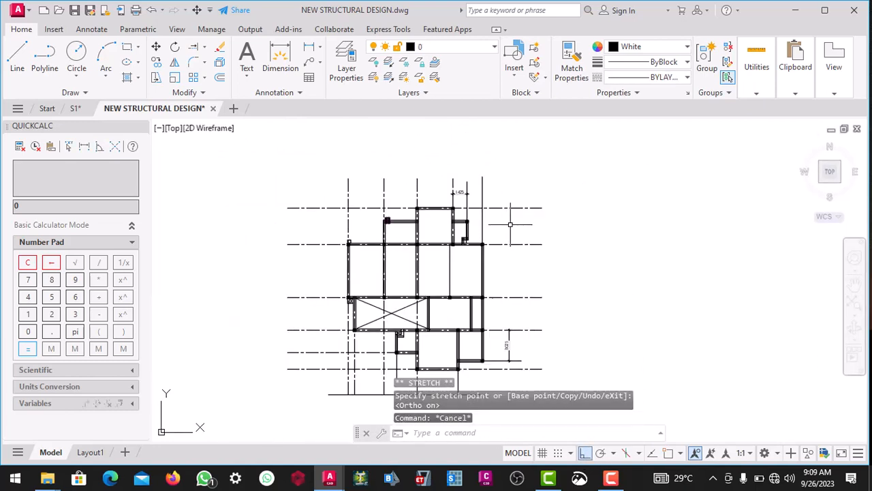
pyautogui.click(510, 208)
pyautogui.click(508, 198)
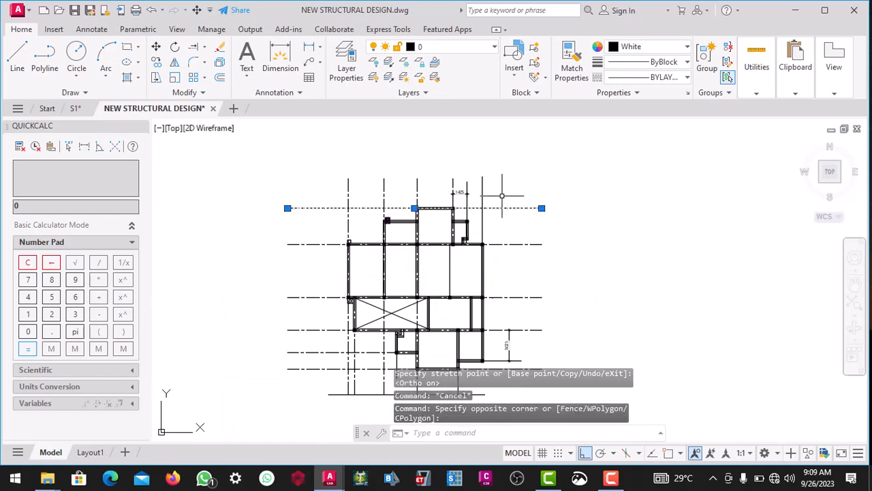
pyautogui.scroll(5, 486, 189)
pyautogui.click(444, 148)
pyautogui.scroll(-4, 482, 188)
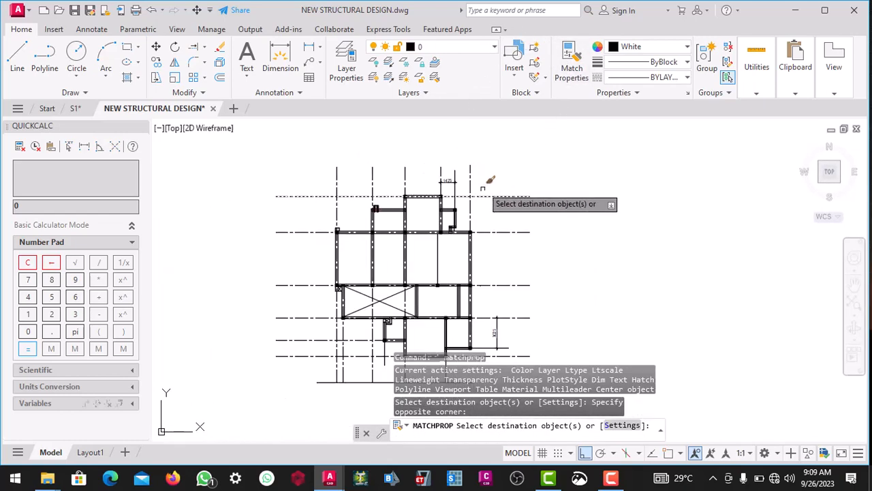
pyautogui.scroll(4, 481, 254)
pyautogui.scroll(-3, 476, 180)
pyautogui.scroll(4, 474, 240)
pyautogui.scroll(-5, 473, 225)
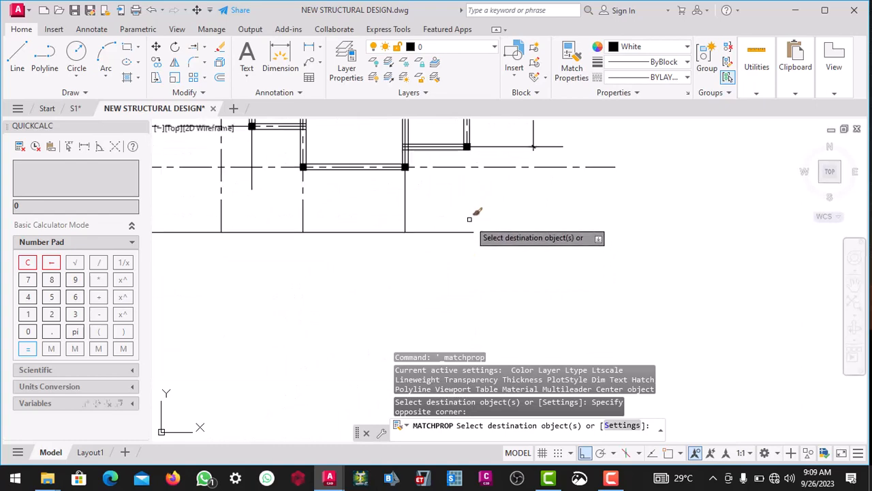
pyautogui.press('Escape')
# Stretch the lower end of the right exterior wall's centreline straight down to the long horizontal line below the plan
pyautogui.scroll(6, 468, 194)
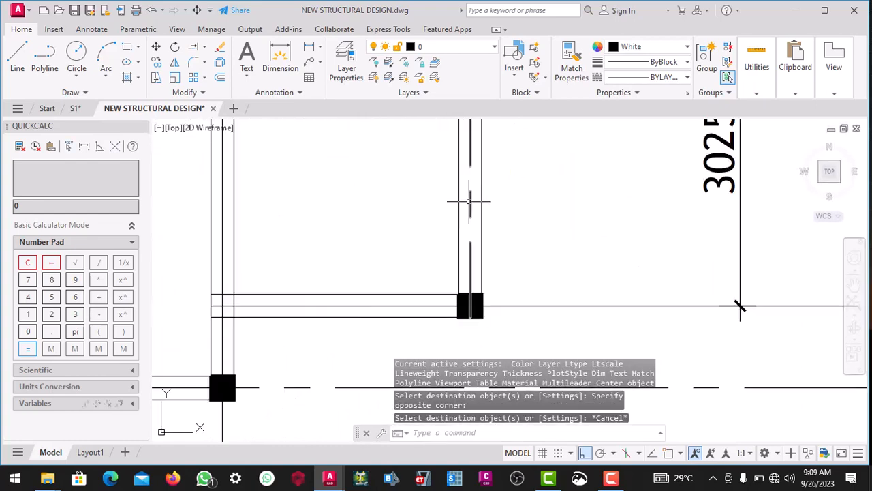
pyautogui.click(469, 201)
pyautogui.scroll(-2, 469, 201)
pyautogui.scroll(2, 469, 255)
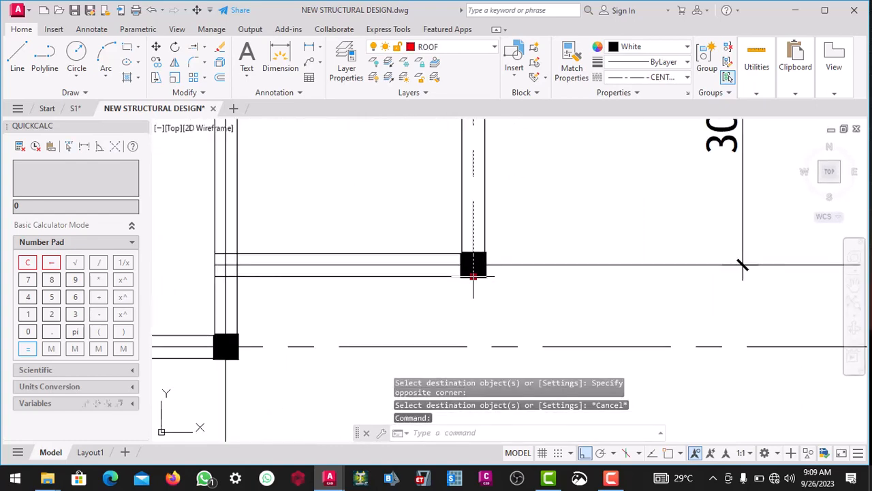
pyautogui.click(473, 276)
pyautogui.scroll(-3, 475, 225)
pyautogui.scroll(4, 478, 216)
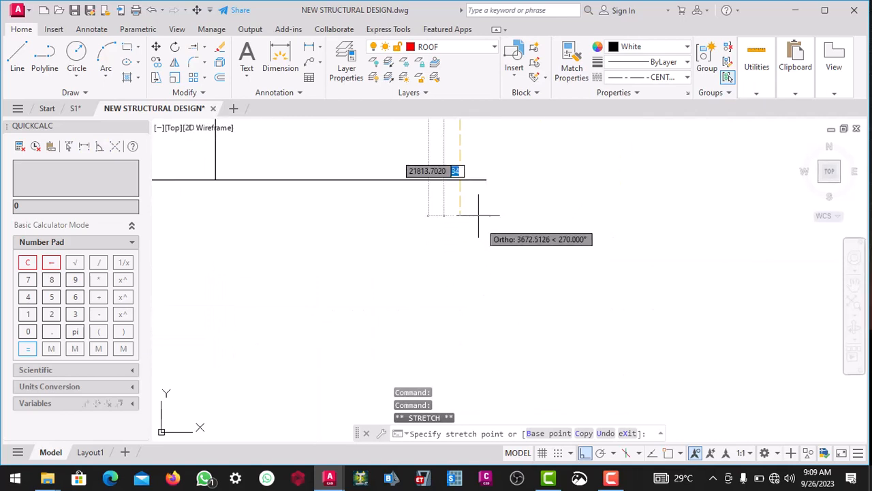
pyautogui.scroll(-4, 468, 253)
pyautogui.press('Escape')
# Match the lowest horizontal grid line's properties onto the centreline of the short beam at the plan's lower-right corner
pyautogui.scroll(4, 481, 218)
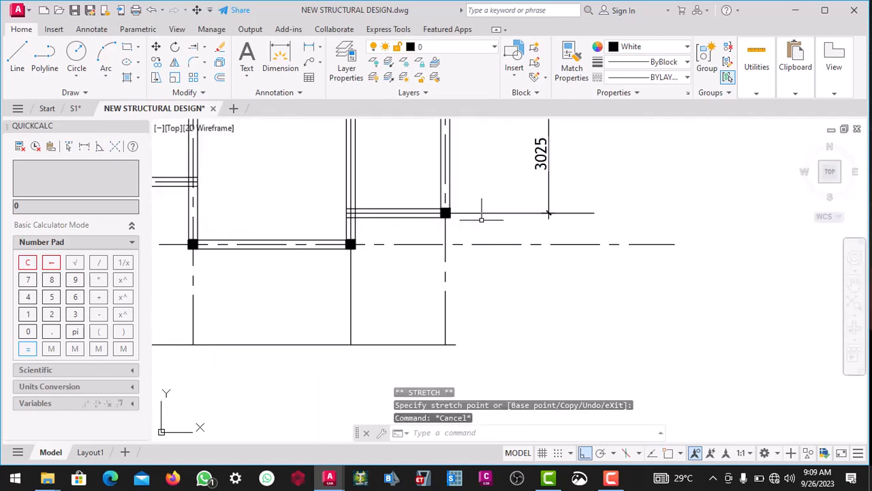
pyautogui.click(496, 233)
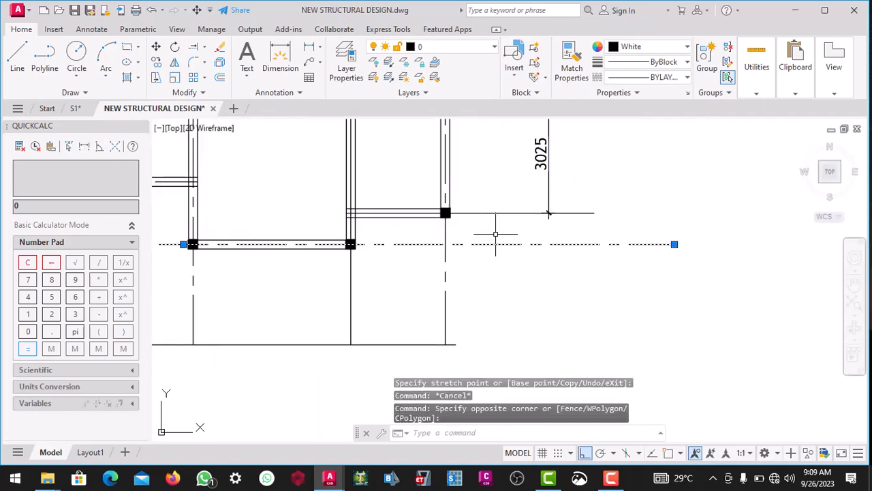
pyautogui.click(560, 72)
pyautogui.click(491, 228)
pyautogui.click(482, 197)
pyautogui.scroll(-4, 486, 244)
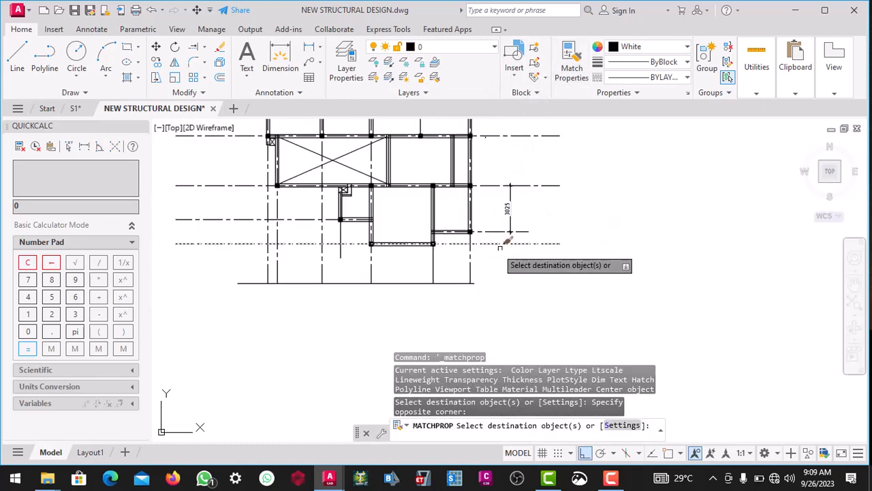
pyautogui.scroll(4, 507, 240)
pyautogui.press('Escape')
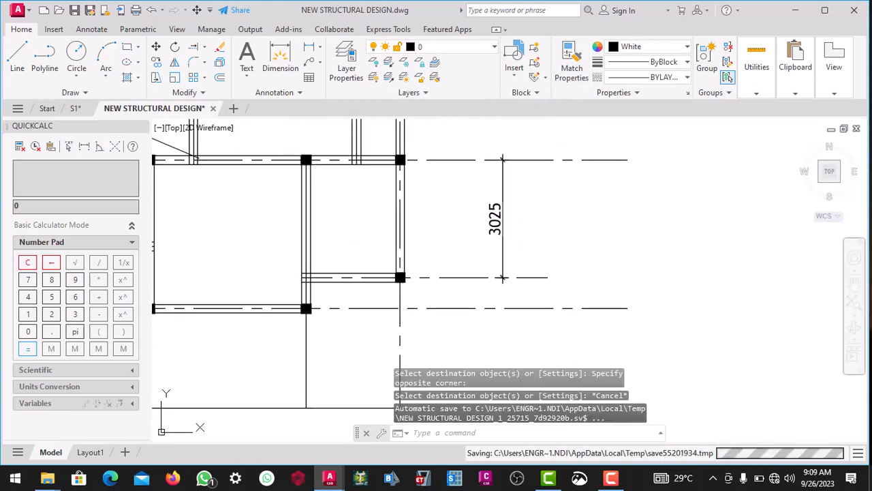
# Erase the vertical 3025 dimension beside the plan's lower-right room
pyautogui.click(510, 232)
pyautogui.click(476, 205)
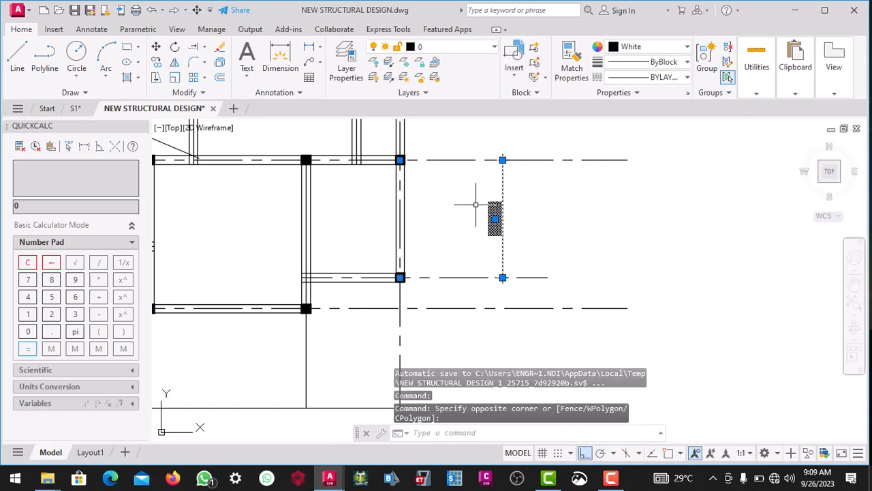
pyautogui.press('Delete')
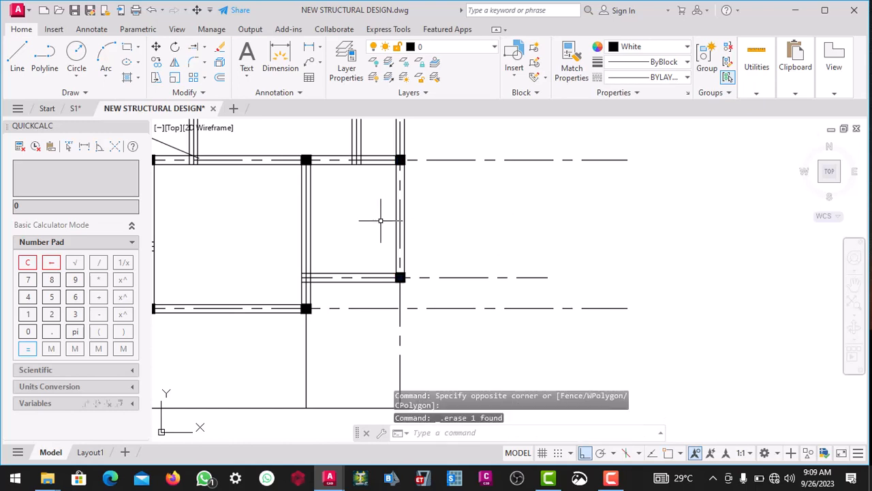
# Match the lowest horizontal grid line's properties onto the vertical centreline of the wall left of the lower-right room
pyautogui.click(306, 227)
pyautogui.scroll(-2, 324, 227)
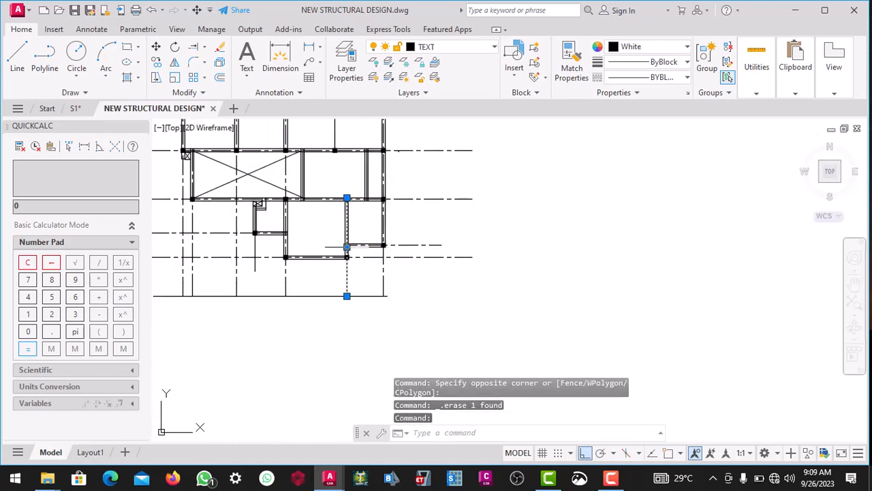
pyautogui.scroll(4, 394, 284)
pyautogui.press('Escape')
pyautogui.click(411, 253)
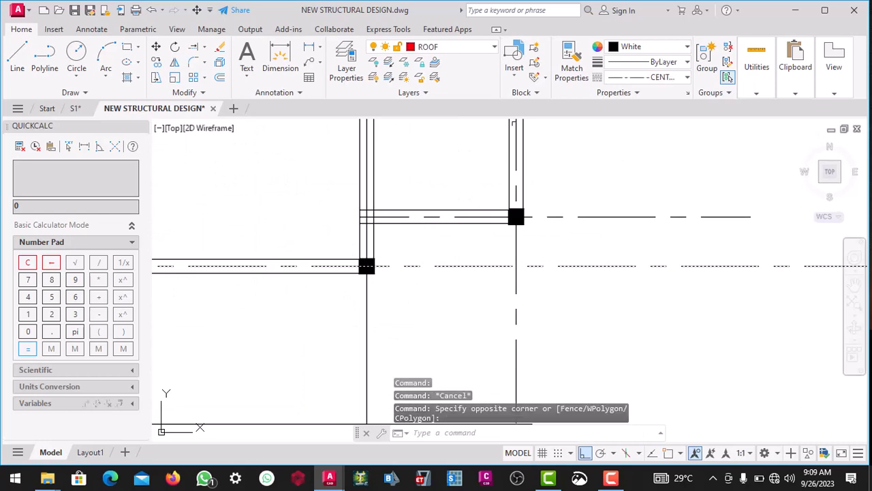
pyautogui.click(571, 73)
pyautogui.click(317, 282)
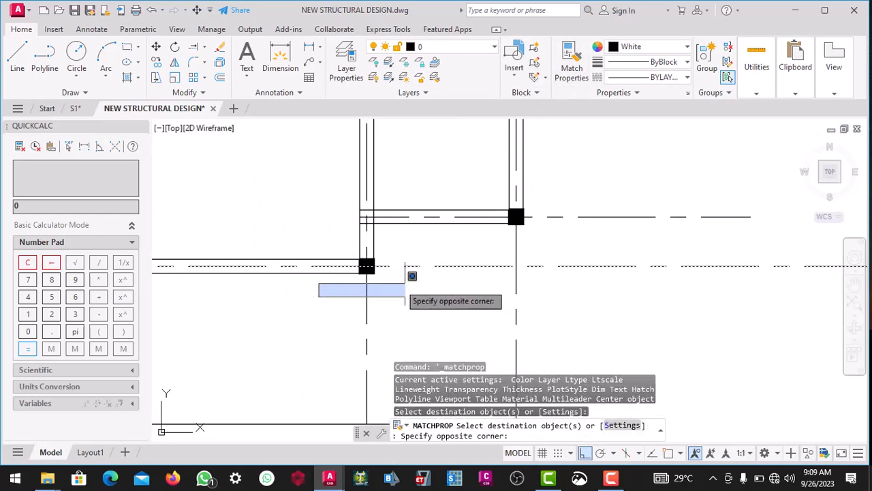
pyautogui.scroll(-4, 402, 298)
pyautogui.click(402, 298)
pyautogui.scroll(5, 317, 250)
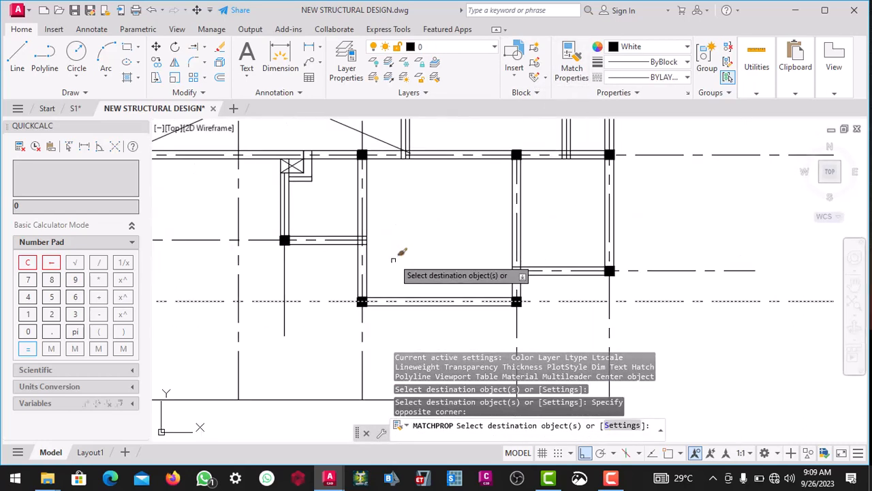
pyautogui.scroll(-4, 403, 239)
pyautogui.press('Escape')
# Examine the centrelines of the stair hall's right wall and of the small lower room's left wall
pyautogui.scroll(5, 407, 204)
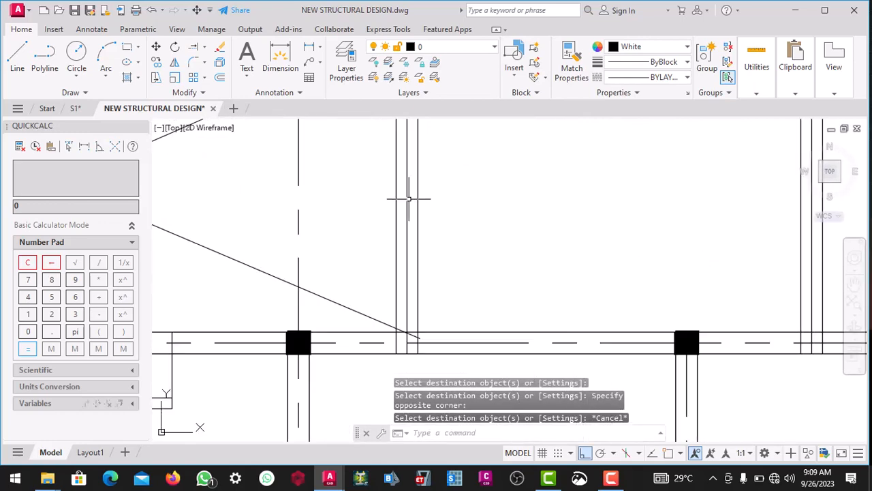
pyautogui.click(407, 204)
pyautogui.scroll(-5, 407, 204)
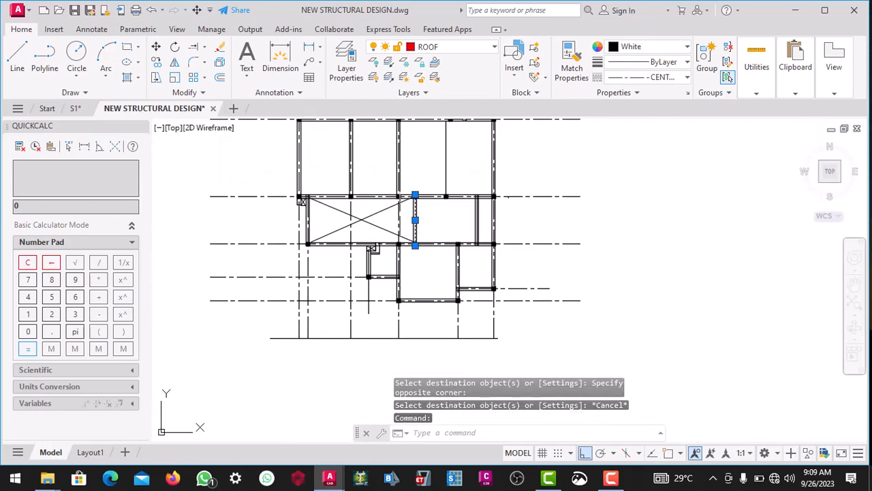
pyautogui.scroll(3, 400, 202)
pyautogui.rightClick(400, 200)
pyautogui.click(396, 186)
pyautogui.press('Escape')
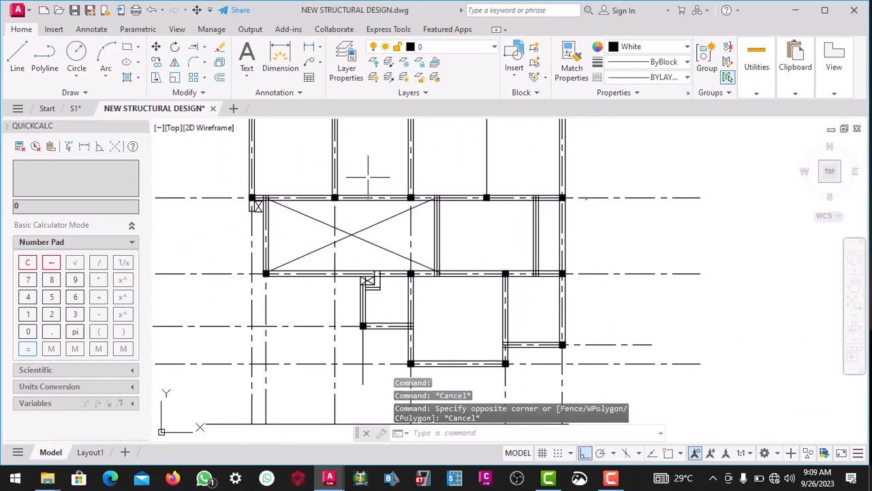
pyautogui.scroll(-4, 368, 176)
pyautogui.scroll(4, 341, 242)
pyautogui.scroll(4, 387, 218)
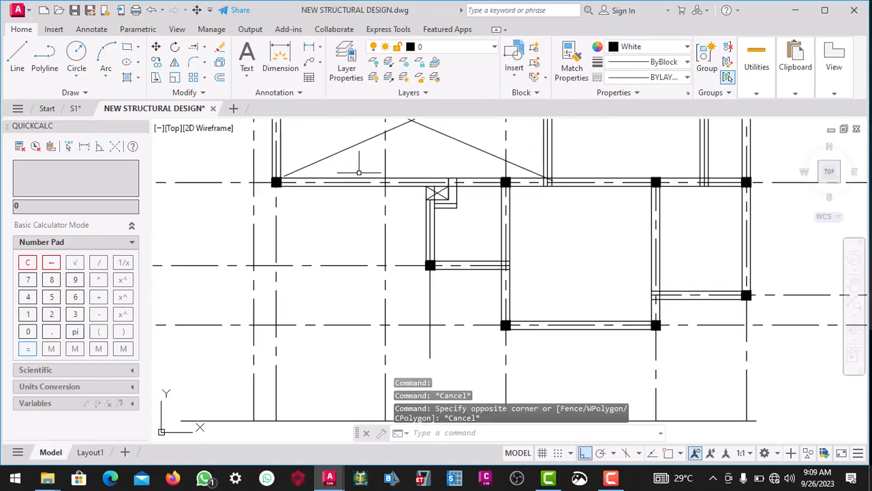
pyautogui.click(472, 242)
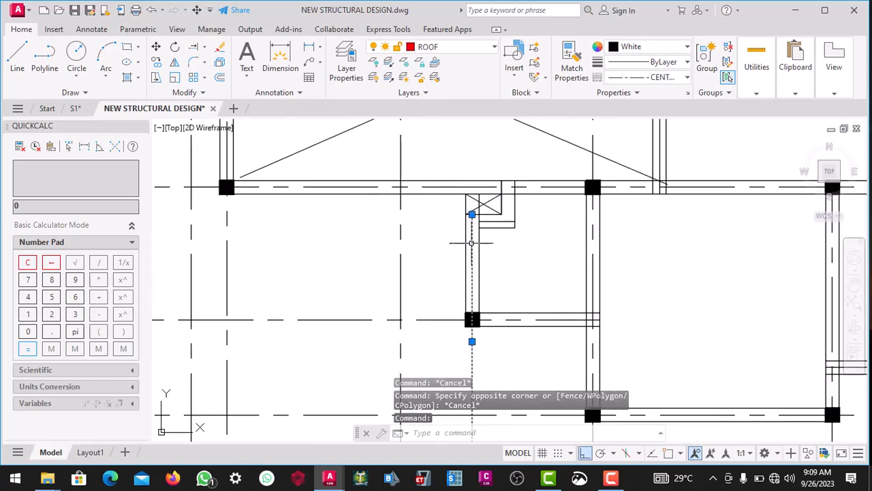
pyautogui.scroll(-5, 472, 243)
pyautogui.press('Escape')
# Stretch the right end of the short upper-right beam's centreline horizontally beyond the right exterior wall's grid line
pyautogui.scroll(6, 480, 184)
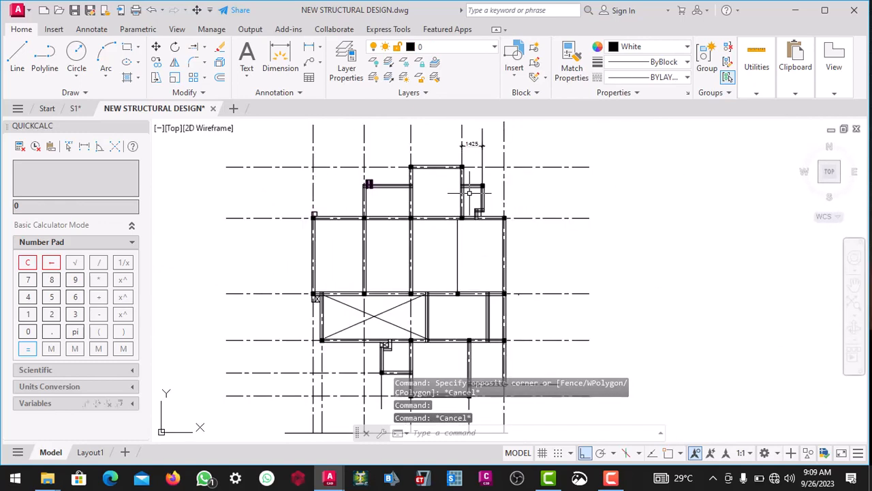
pyautogui.click(407, 226)
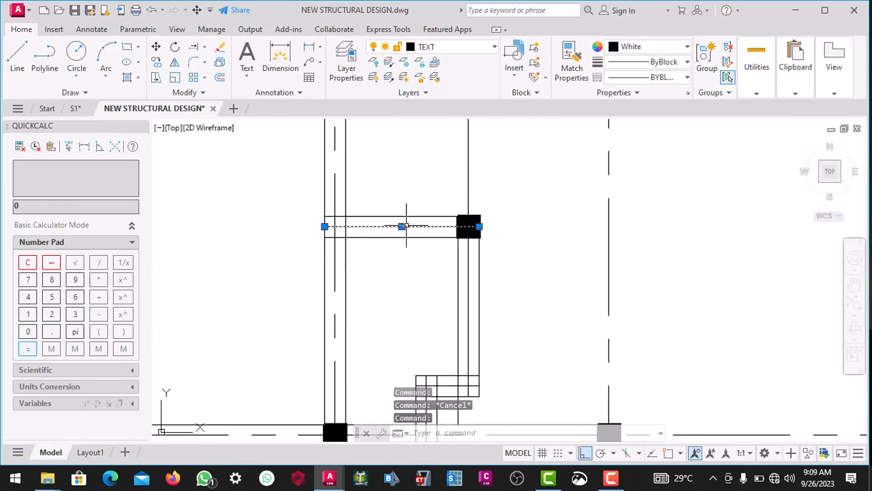
pyautogui.click(479, 226)
pyautogui.scroll(-4, 470, 228)
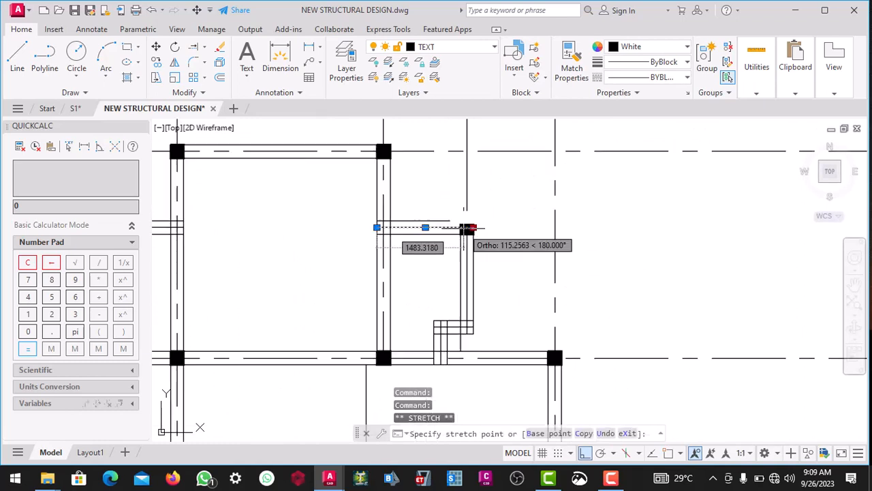
pyautogui.click(639, 229)
pyautogui.press('Escape')
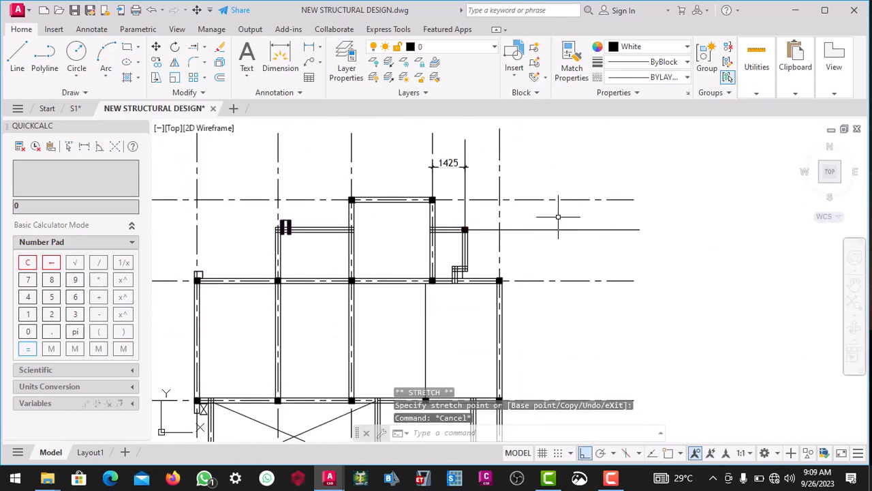
# Match the uppermost horizontal grid line's properties onto the extended centreline of the short upper-right beam, and clear the selection
pyautogui.click(559, 217)
pyautogui.click(541, 189)
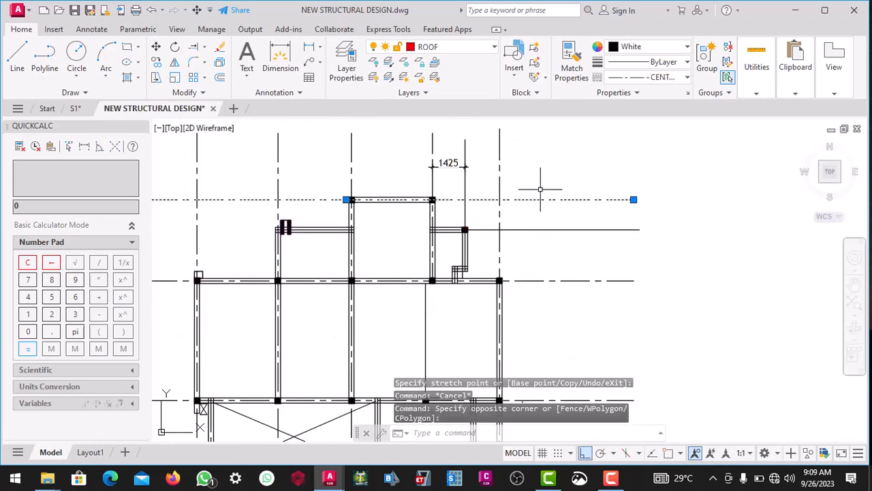
pyautogui.click(572, 68)
pyautogui.click(536, 259)
pyautogui.click(532, 221)
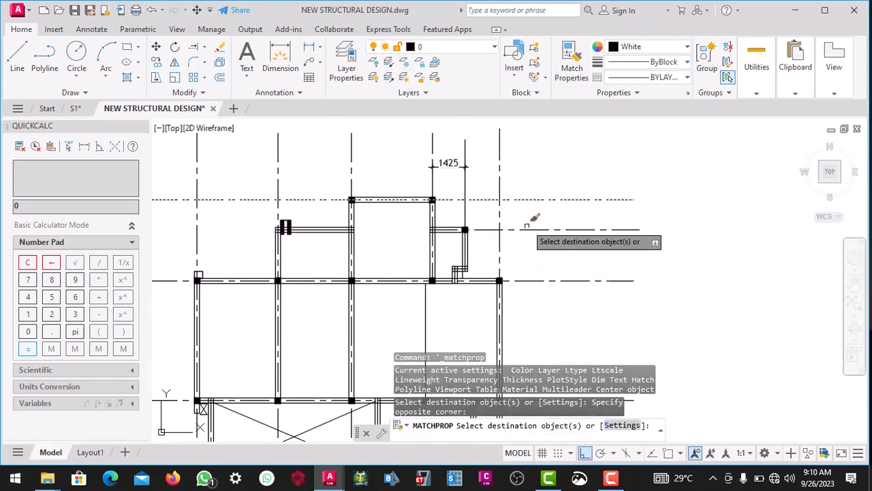
pyautogui.press('Escape')
pyautogui.click(531, 222)
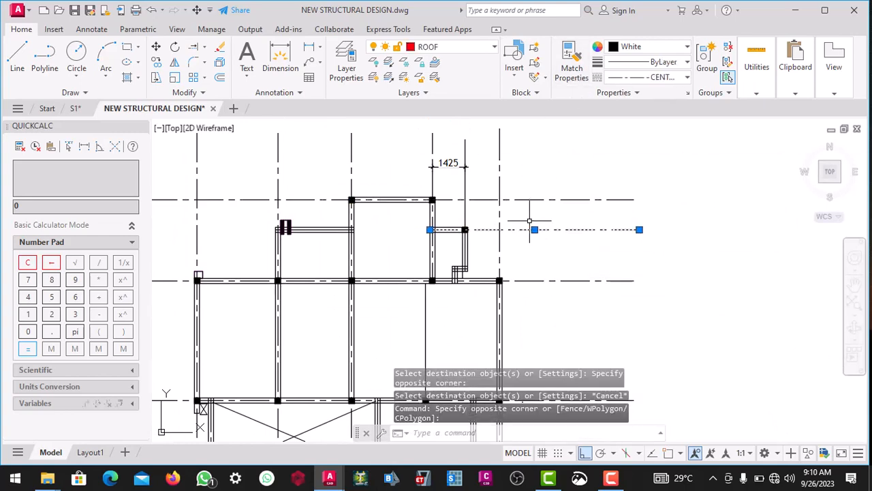
pyautogui.scroll(6, 410, 255)
pyautogui.press('Escape')
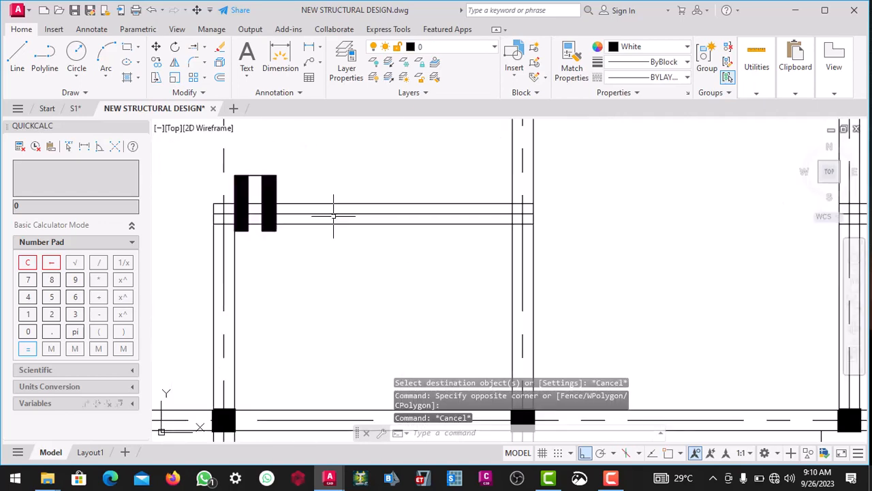
pyautogui.click(348, 212)
pyautogui.click(345, 214)
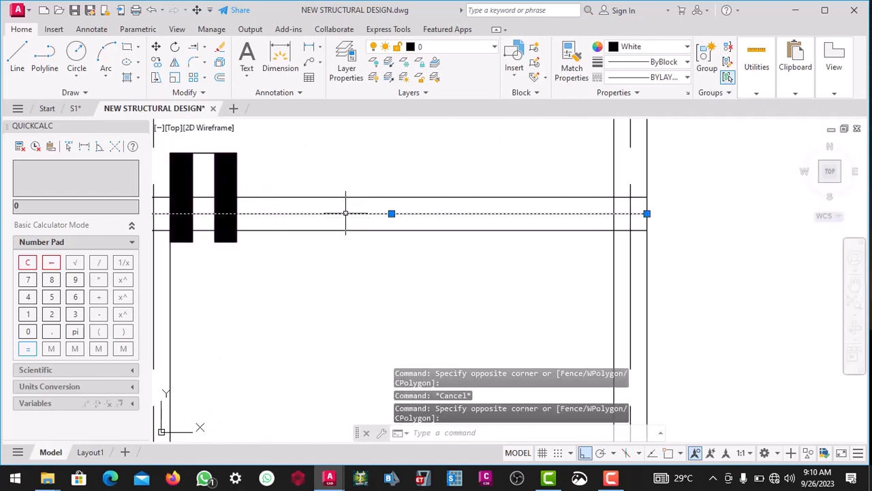
pyautogui.scroll(-5, 496, 226)
pyautogui.press('Escape')
pyautogui.scroll(5, 477, 232)
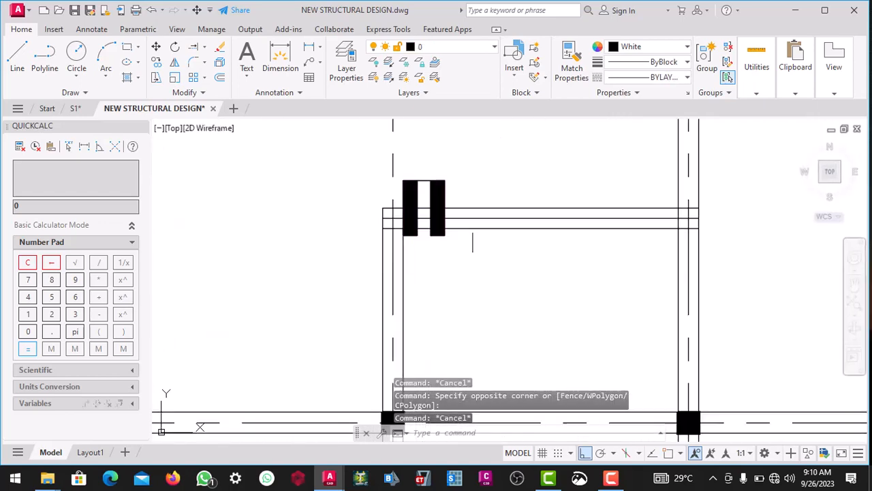
# Stretch the west end of the upper-left beam's middle line straight west, beyond the outermost vertical grid line
pyautogui.click(482, 207)
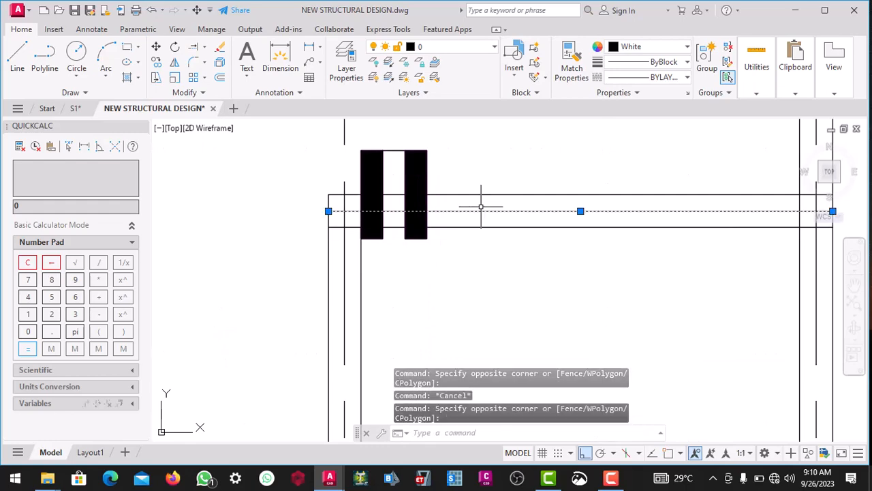
pyautogui.scroll(-4, 508, 217)
pyautogui.scroll(3, 508, 220)
pyautogui.scroll(3, 508, 219)
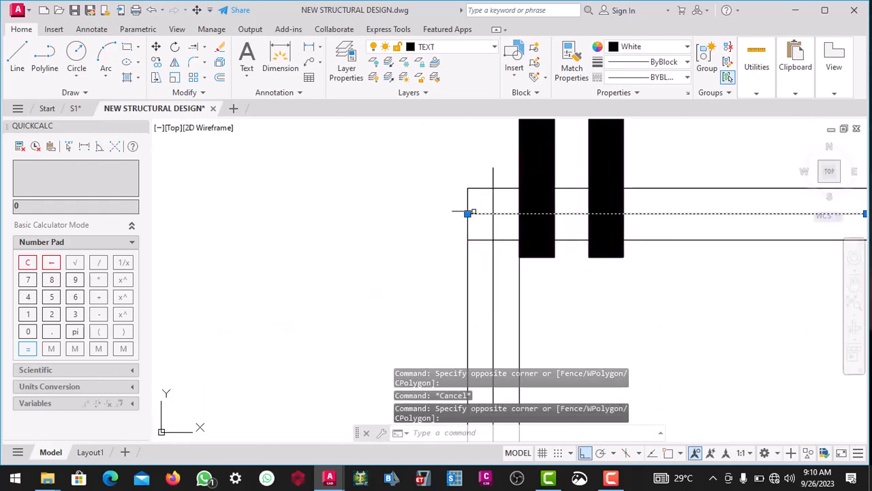
pyautogui.click(467, 214)
pyautogui.scroll(-5, 413, 220)
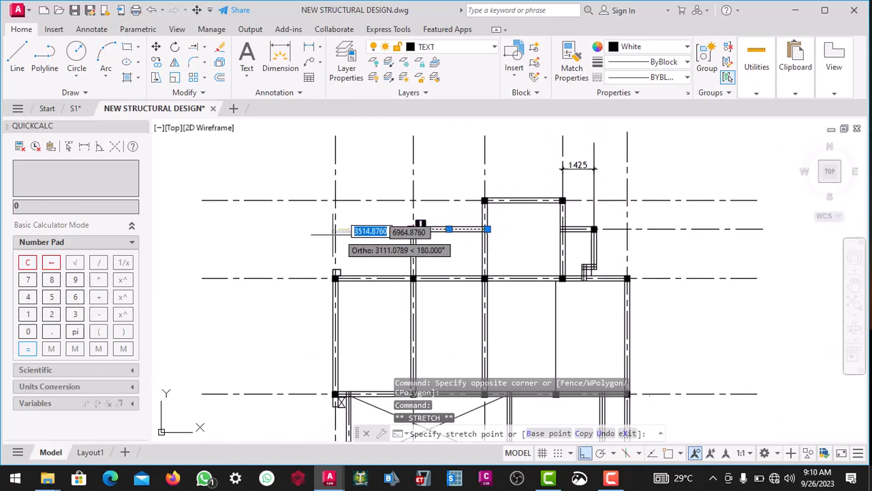
pyautogui.click(218, 230)
pyautogui.press('Escape')
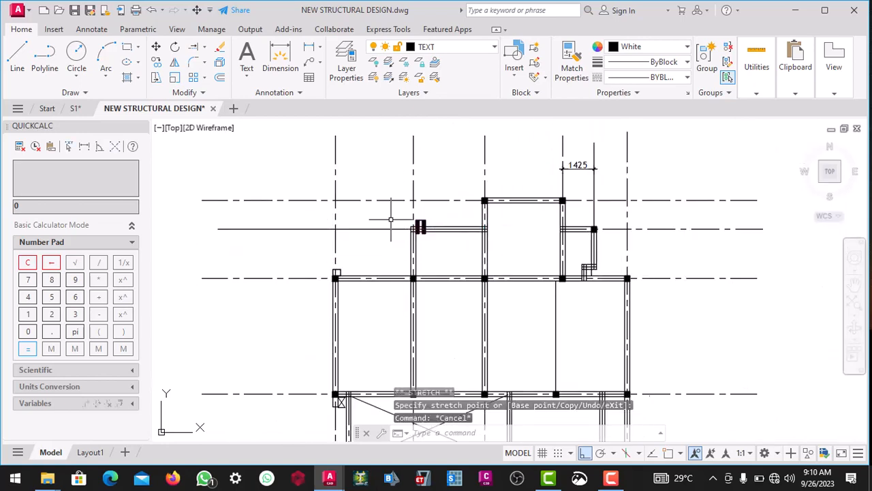
# Match the properties of the topmost horizontal centre line onto the extended middle line of the upper-left beam
pyautogui.scroll(2, 409, 208)
pyautogui.click(409, 208)
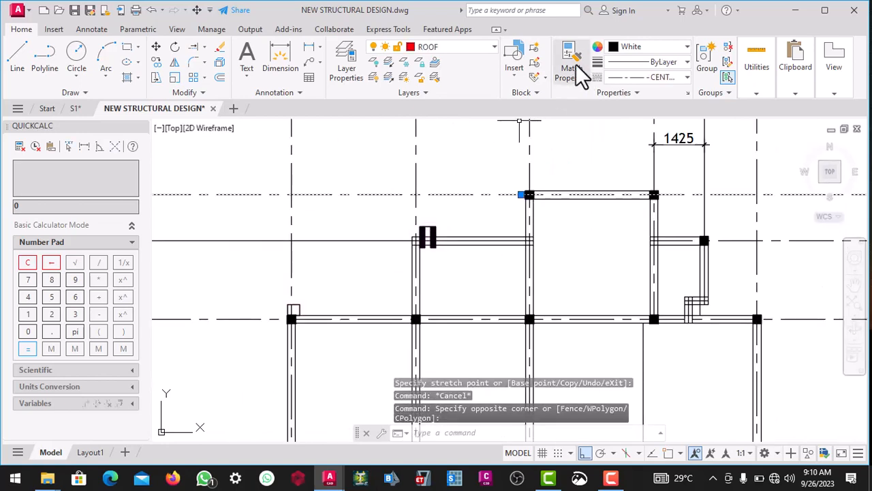
pyautogui.click(347, 267)
pyautogui.click(339, 232)
pyautogui.scroll(-2, 399, 227)
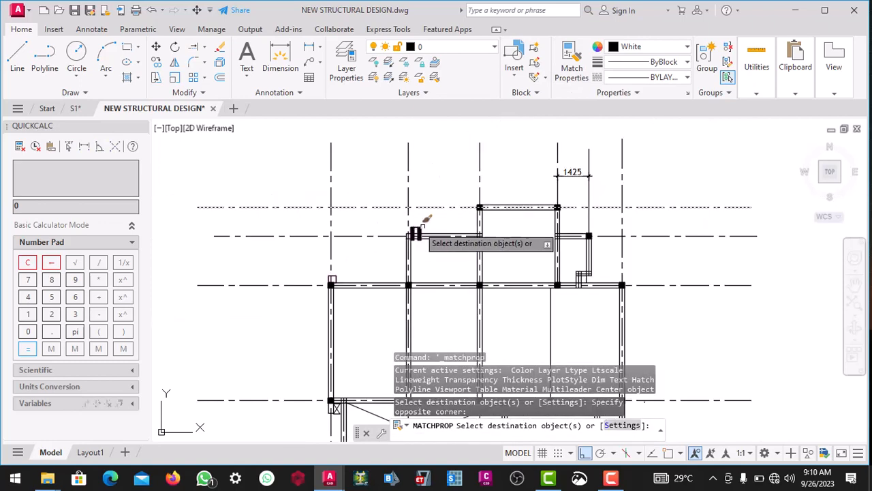
pyautogui.press('Escape')
# Erase the 1425 dimension above the small upper-right projection of the plan
pyautogui.scroll(3, 487, 235)
pyautogui.scroll(-3, 491, 228)
pyautogui.scroll(4, 494, 222)
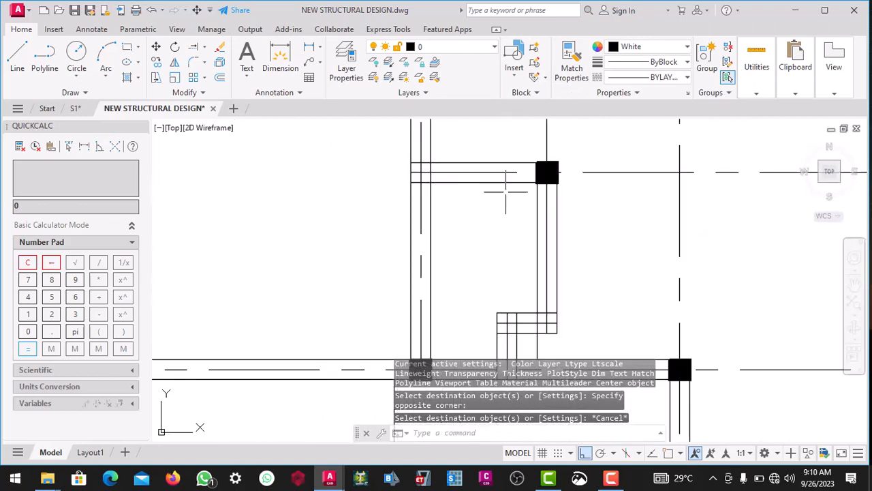
pyautogui.scroll(-2, 502, 207)
pyautogui.scroll(-1, 501, 206)
pyautogui.scroll(4, 509, 189)
pyautogui.scroll(-2, 512, 188)
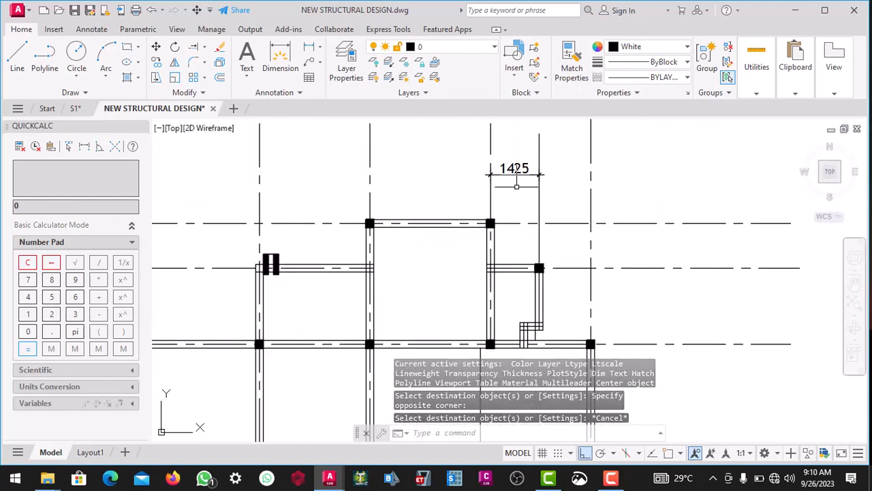
pyautogui.scroll(2, 523, 186)
pyautogui.click(523, 187)
pyautogui.click(520, 157)
pyautogui.press('Delete')
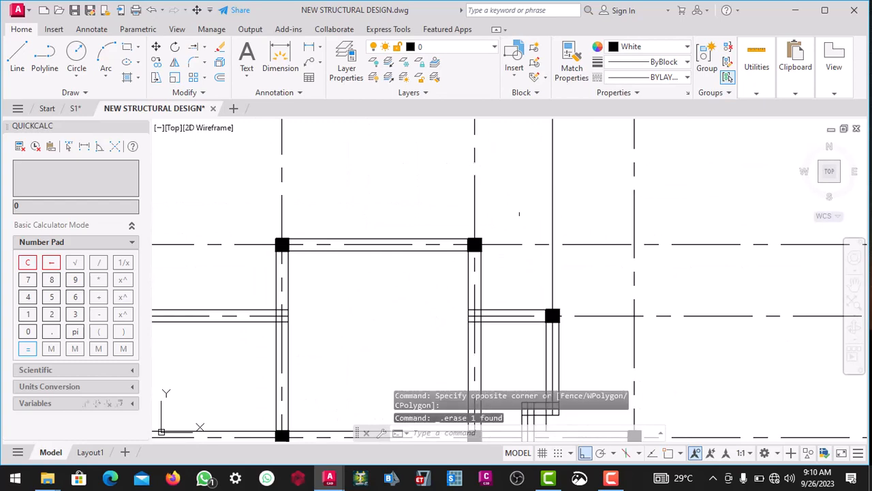
# Match the easternmost vertical centre line's properties onto the solid vertical line in the central bay and the middle line of the beam beside the crossed opening
pyautogui.scroll(-4, 522, 232)
pyautogui.scroll(4, 504, 239)
pyautogui.scroll(-3, 504, 239)
pyautogui.scroll(4, 505, 238)
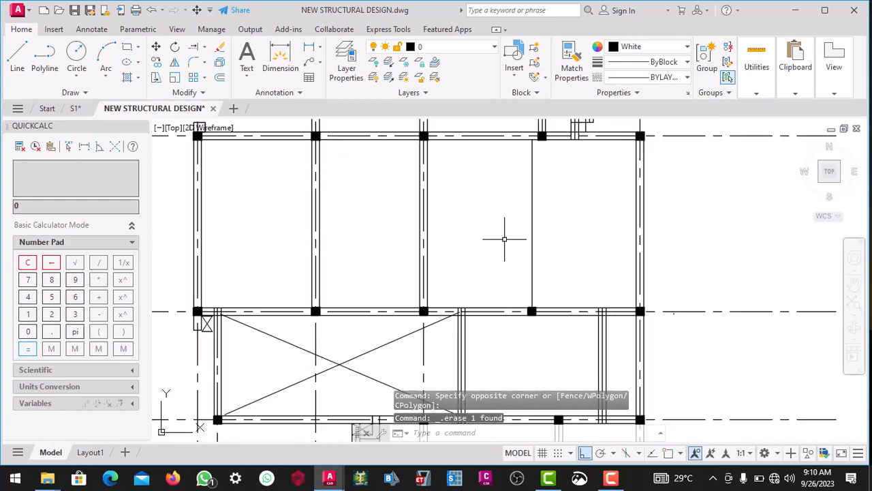
pyautogui.scroll(-3, 523, 199)
pyautogui.scroll(5, 525, 228)
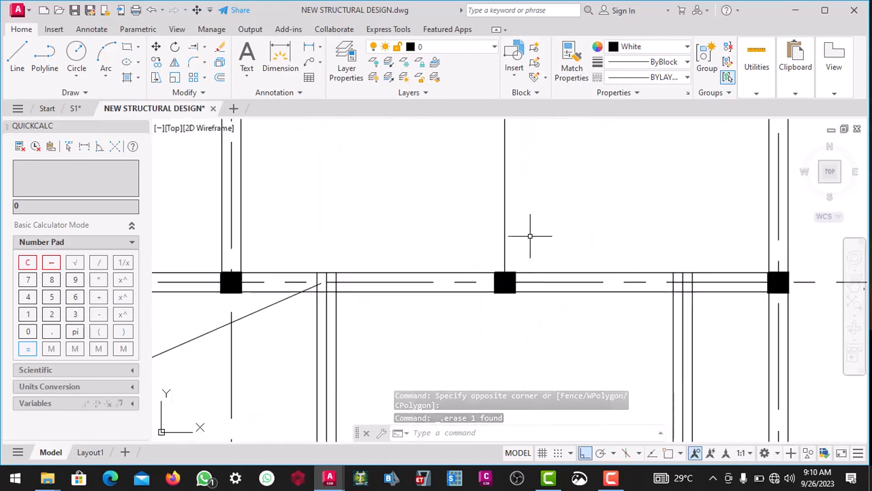
pyautogui.scroll(-2, 530, 238)
pyautogui.scroll(3, 606, 285)
pyautogui.scroll(-3, 628, 287)
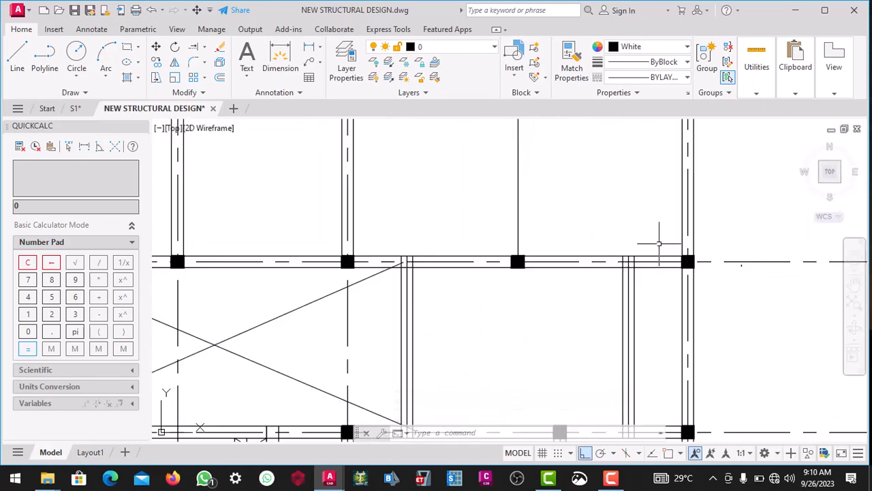
pyautogui.scroll(2, 706, 210)
pyautogui.click(701, 207)
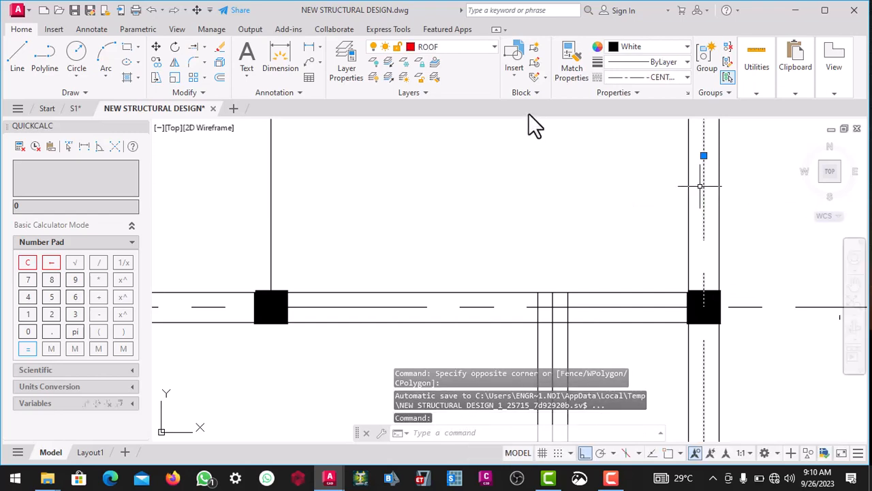
pyautogui.click(569, 71)
pyautogui.scroll(-1, 503, 265)
pyautogui.click(416, 238)
pyautogui.click(350, 191)
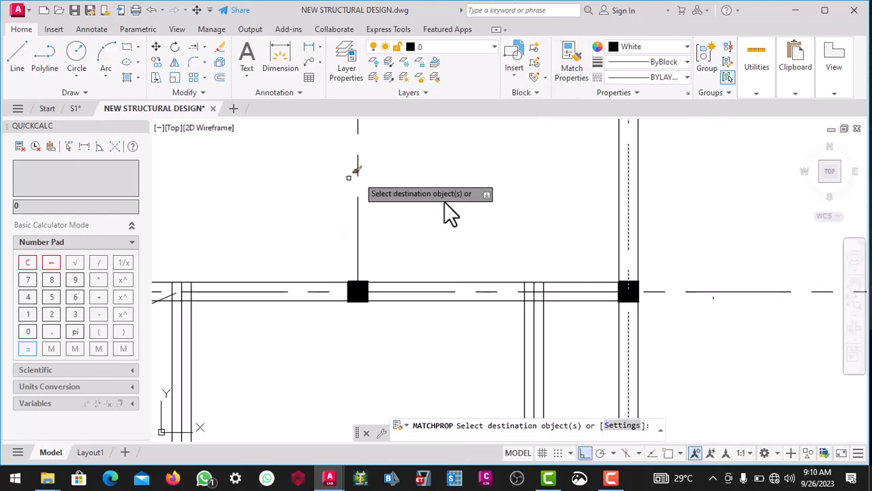
pyautogui.scroll(-2, 482, 205)
pyautogui.scroll(-3, 484, 212)
pyautogui.scroll(7, 469, 230)
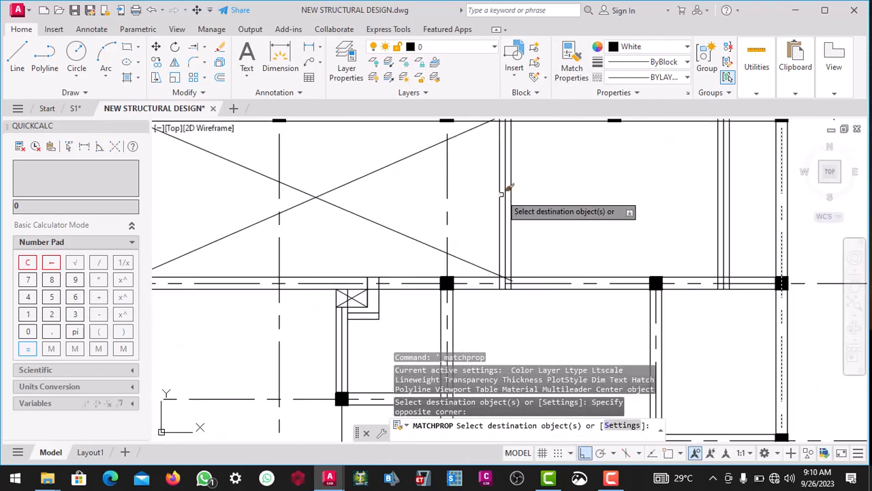
pyautogui.press('Escape')
# Examine the grid and beam centre lines across the whole floor plan for remaining irregularities
pyautogui.scroll(-8, 511, 205)
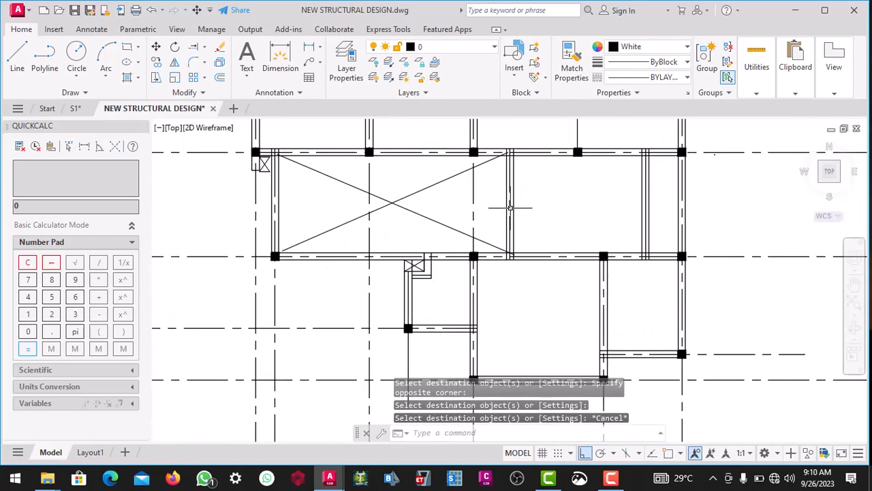
pyautogui.scroll(6, 496, 224)
pyautogui.scroll(-6, 428, 214)
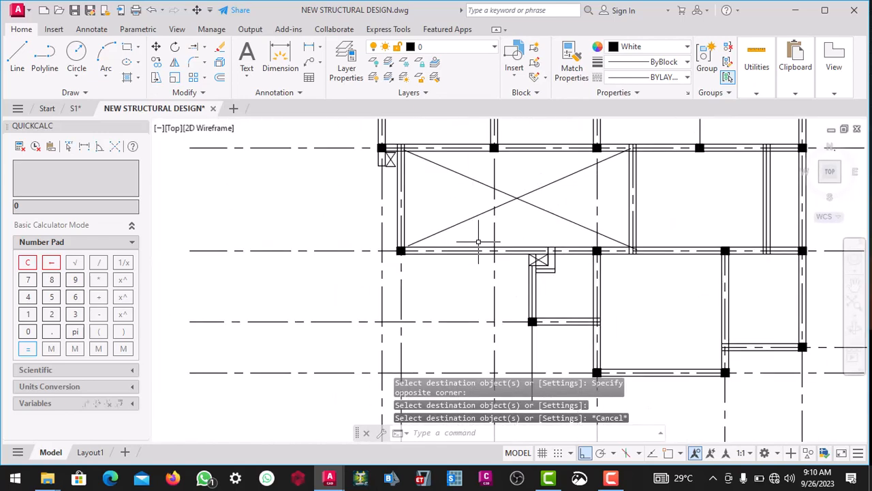
pyautogui.press('Escape')
pyautogui.scroll(-3, 478, 239)
pyautogui.scroll(5, 516, 189)
pyautogui.scroll(-4, 504, 177)
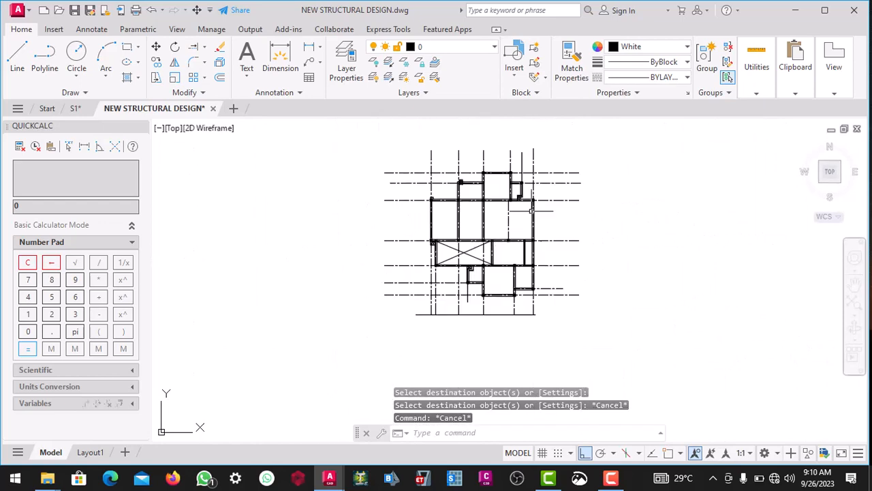
pyautogui.scroll(3, 495, 163)
pyautogui.scroll(-5, 496, 162)
pyautogui.scroll(9, 522, 209)
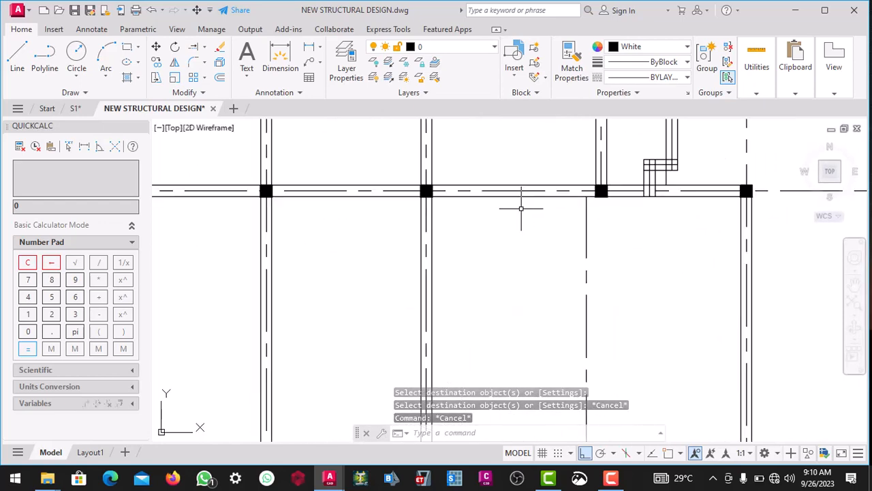
pyautogui.scroll(-4, 486, 220)
pyautogui.scroll(-7, 487, 220)
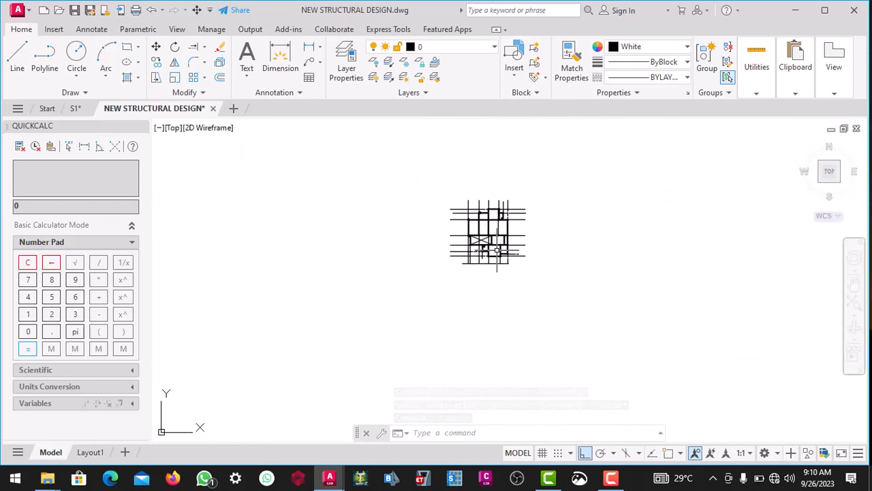
# Erase the long horizontal line running across the lower ends of the vertical grid lines
pyautogui.scroll(8, 497, 248)
pyautogui.click(493, 214)
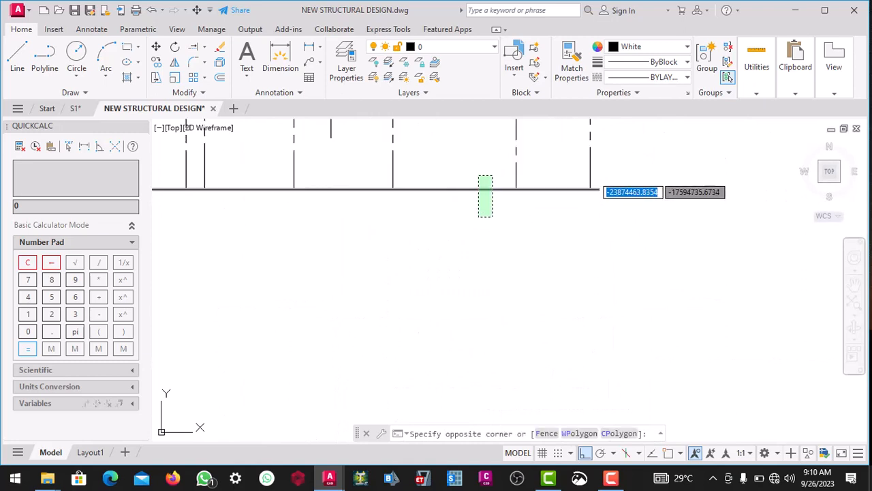
pyautogui.click(478, 174)
pyautogui.press('Delete')
pyautogui.scroll(-4, 473, 218)
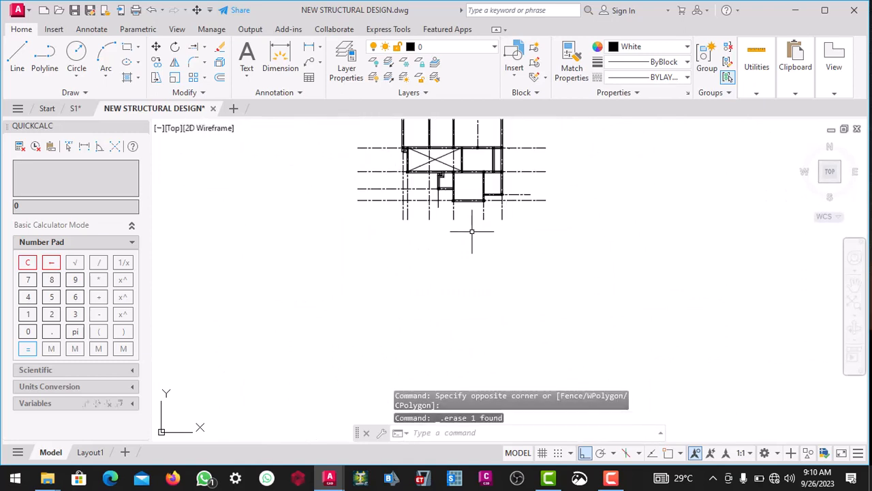
# Select the entire floor plan with its grid lines and copy it to the clipboard
pyautogui.scroll(-1, 467, 243)
pyautogui.scroll(2, 484, 222)
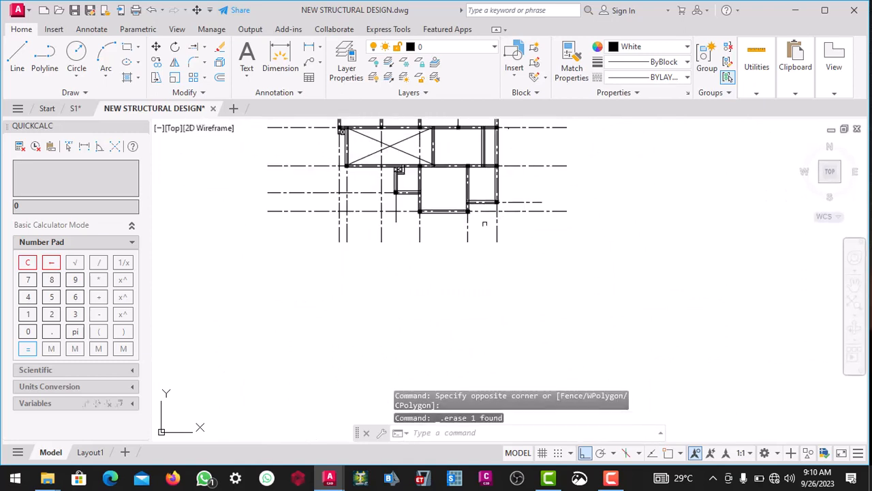
pyautogui.scroll(-3, 481, 239)
pyautogui.scroll(1, 493, 224)
pyautogui.scroll(-1, 511, 248)
pyautogui.scroll(1, 508, 241)
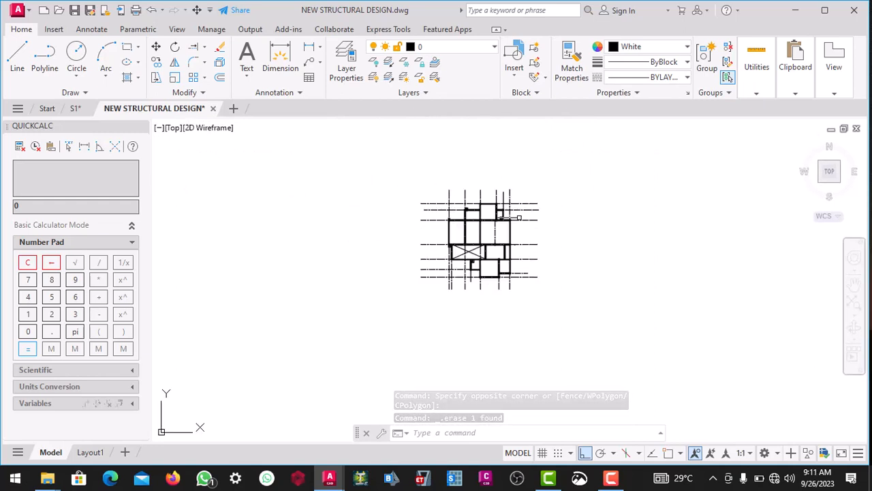
pyautogui.scroll(-1, 518, 252)
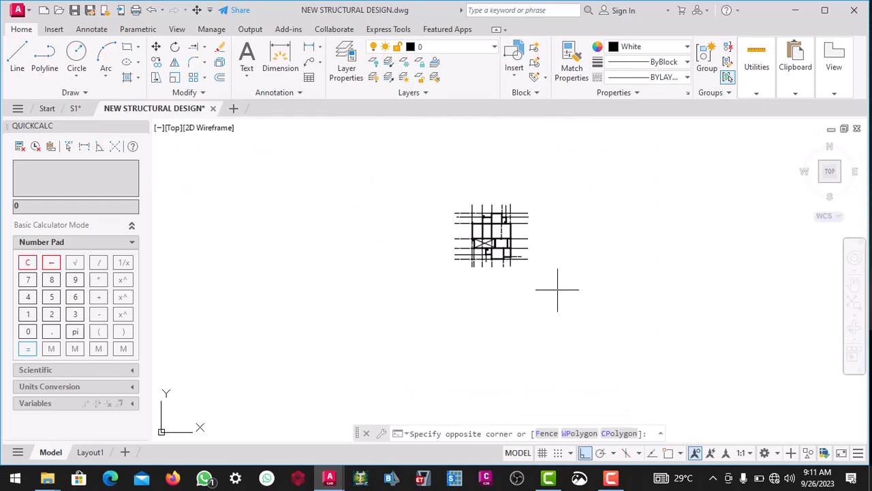
pyautogui.click(439, 172)
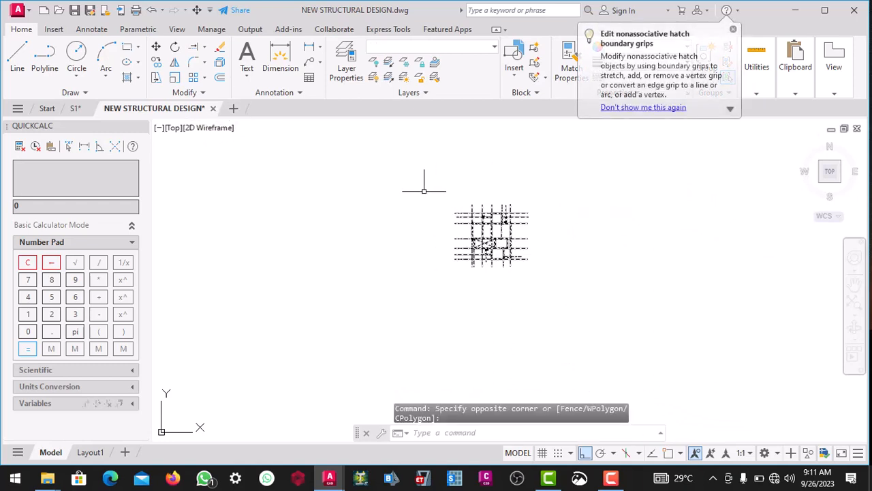
pyautogui.rightClick(469, 200)
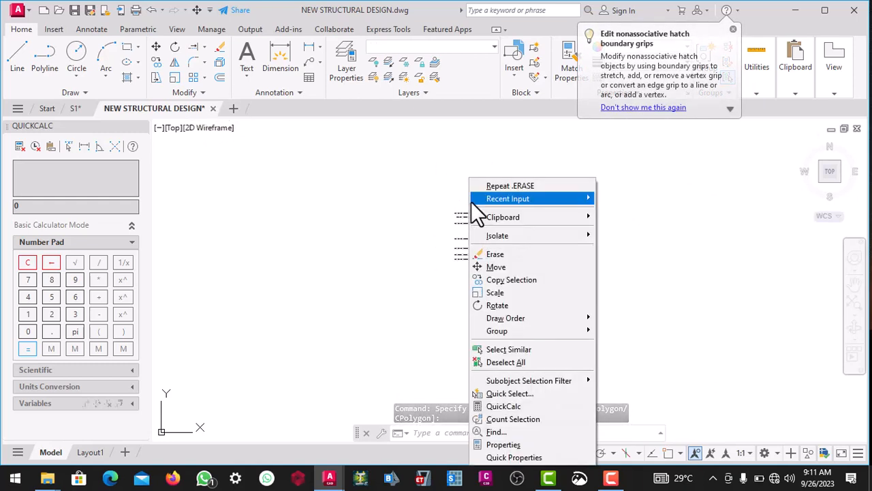
pyautogui.moveTo(485, 216)
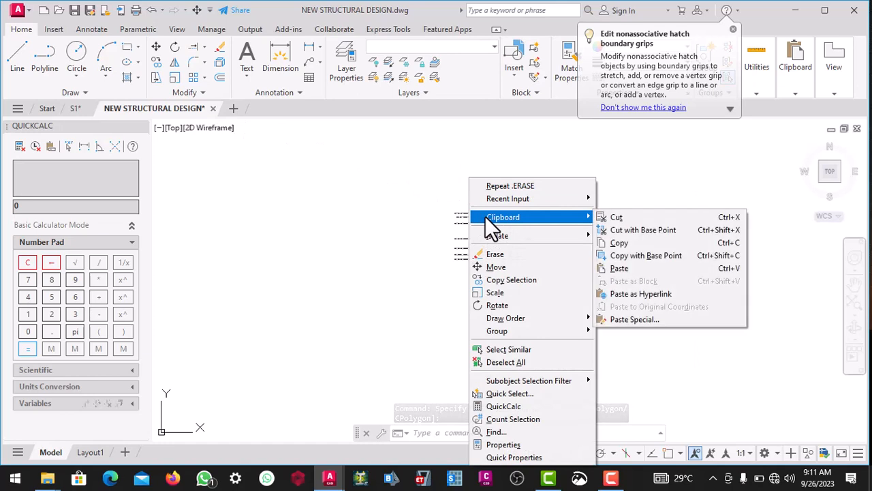
pyautogui.click(630, 245)
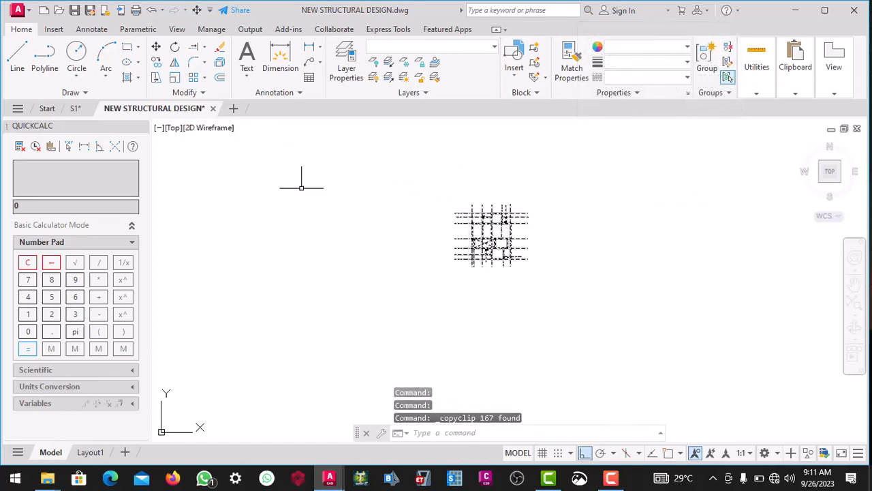
# Create a new blank drawing and paste the copied floor plan into model space near the origin
pyautogui.click(234, 111)
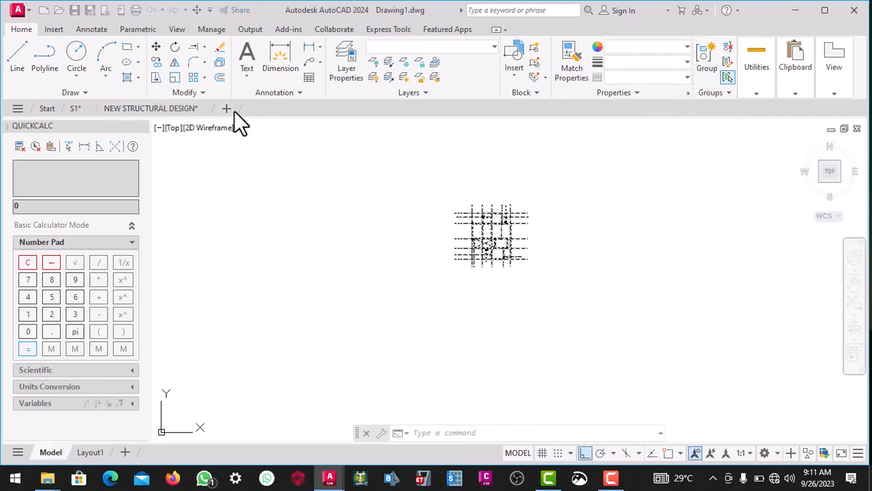
pyautogui.scroll(-2, 320, 194)
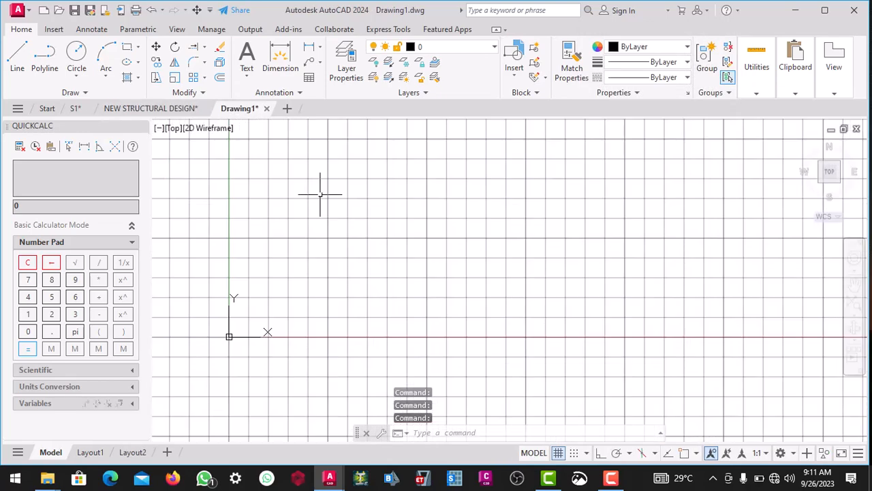
pyautogui.rightClick(308, 196)
pyautogui.moveTo(339, 217)
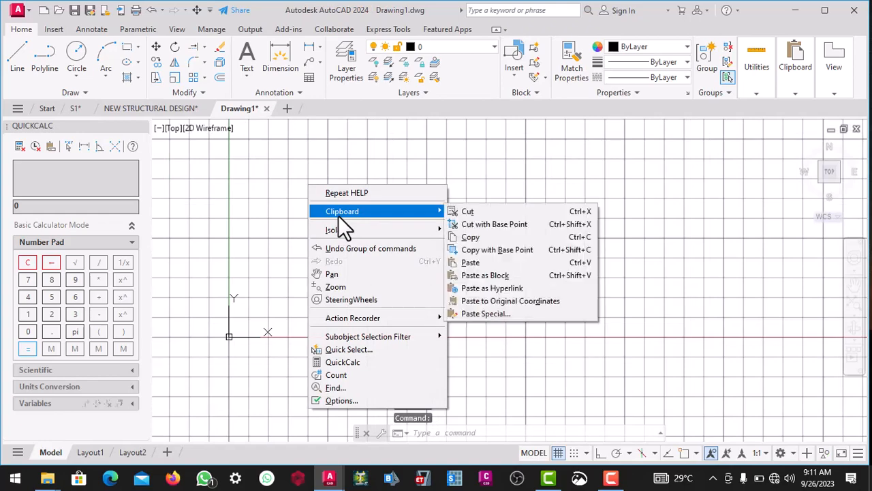
pyautogui.click(471, 262)
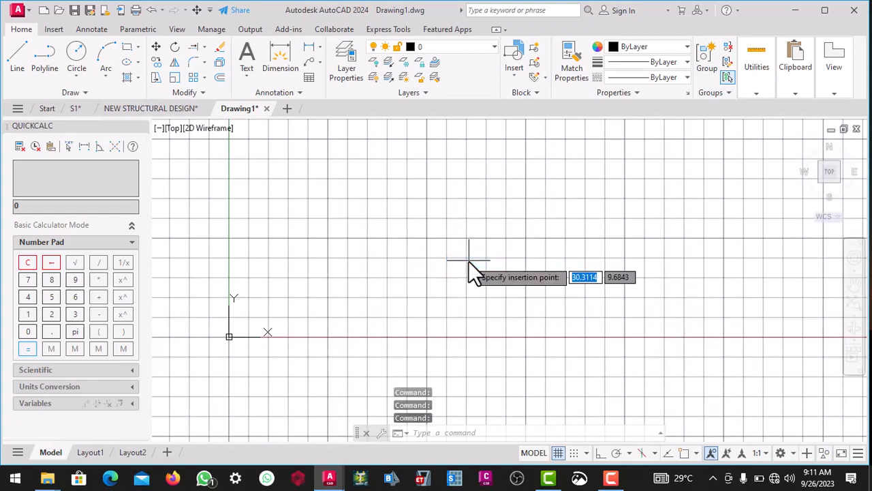
pyautogui.scroll(-2, 450, 259)
pyautogui.click(446, 259)
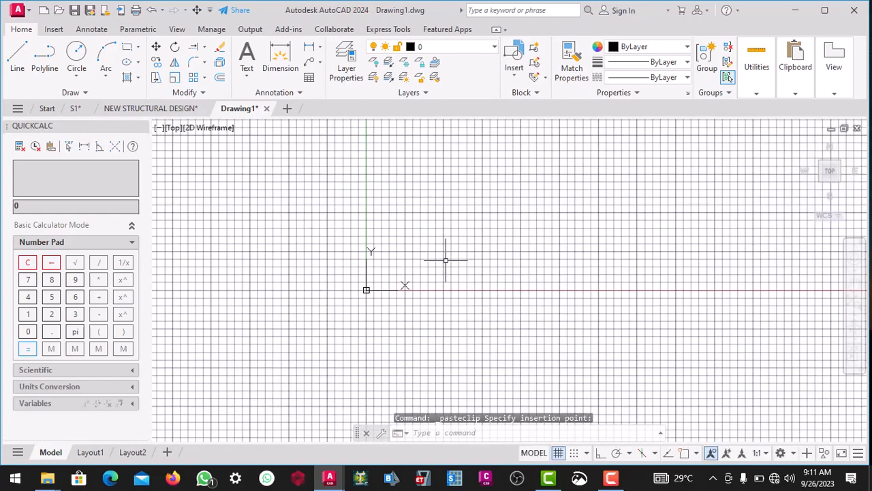
pyautogui.scroll(-5, 443, 262)
pyautogui.scroll(-2, 438, 271)
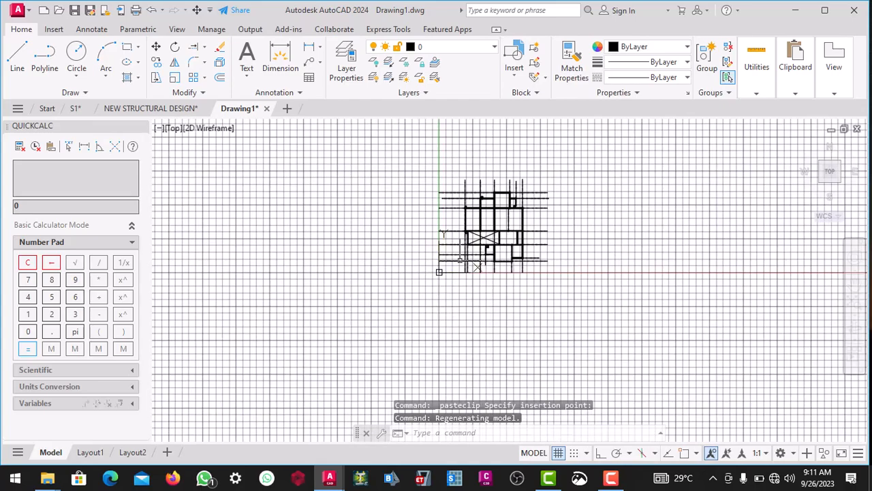
# Examine the pasted floor plan's beams, columns and grid lines, both close up and as a whole
pyautogui.scroll(8, 506, 202)
pyautogui.scroll(-2, 533, 205)
pyautogui.scroll(2, 534, 204)
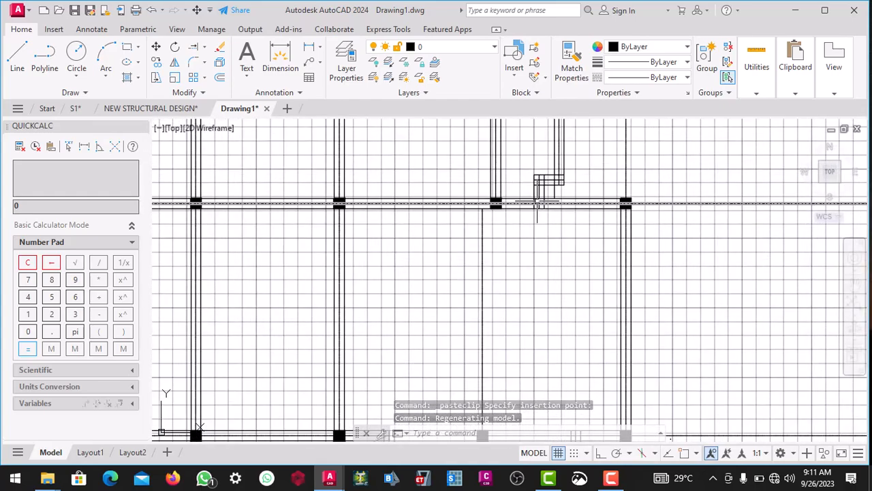
pyautogui.scroll(-4, 505, 218)
pyautogui.scroll(3, 473, 228)
pyautogui.scroll(-2, 490, 204)
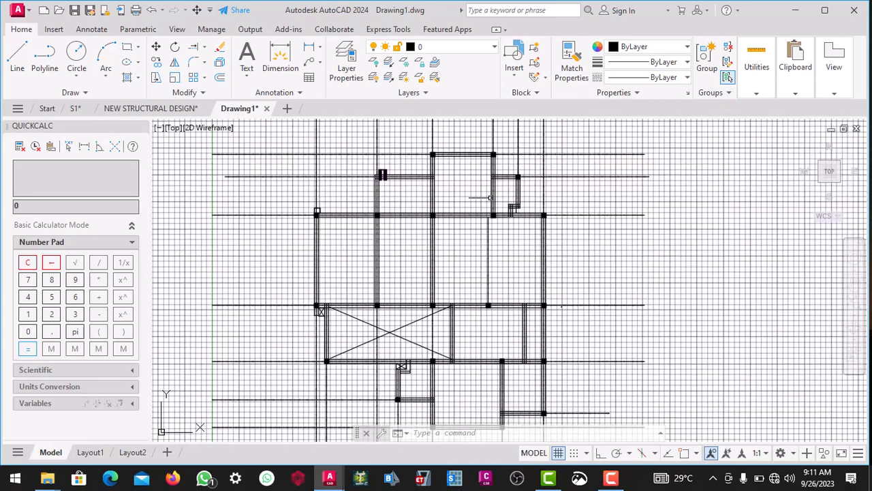
pyautogui.scroll(6, 485, 213)
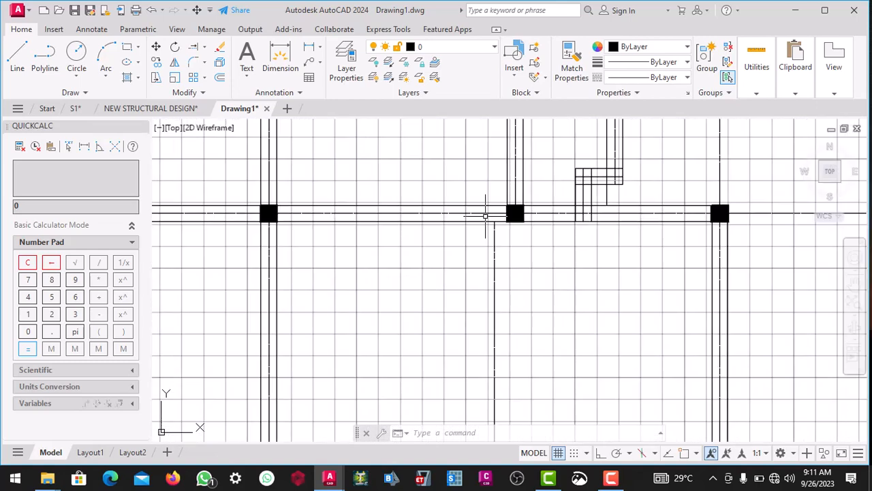
pyautogui.scroll(-2, 486, 211)
pyautogui.scroll(-4, 488, 203)
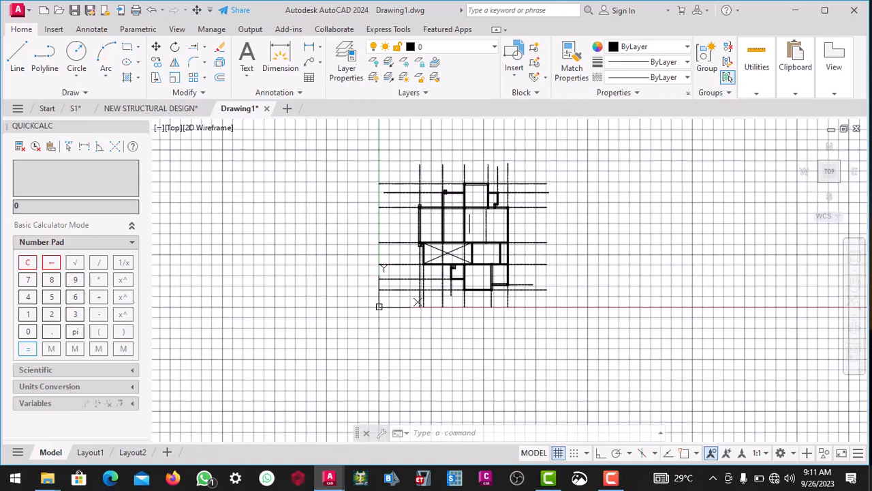
pyautogui.scroll(4, 469, 198)
pyautogui.scroll(-4, 468, 196)
pyautogui.scroll(7, 450, 191)
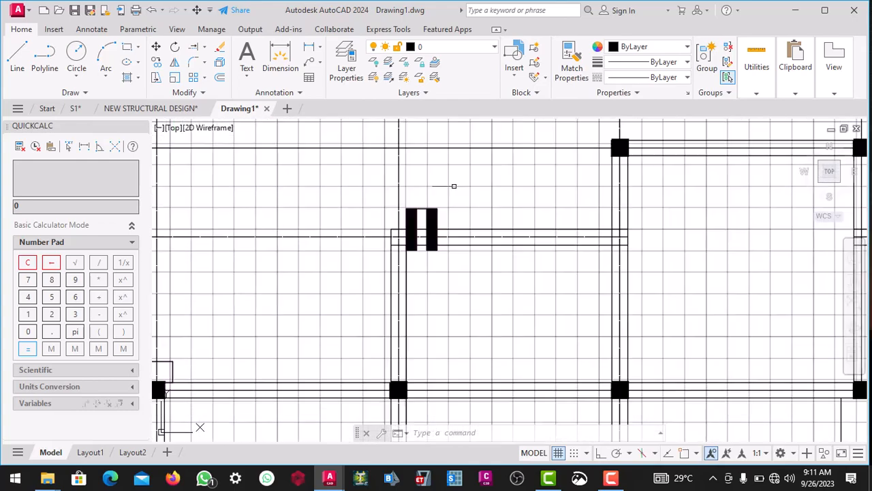
pyautogui.scroll(-3, 463, 192)
pyautogui.scroll(2, 477, 204)
pyautogui.scroll(-4, 470, 204)
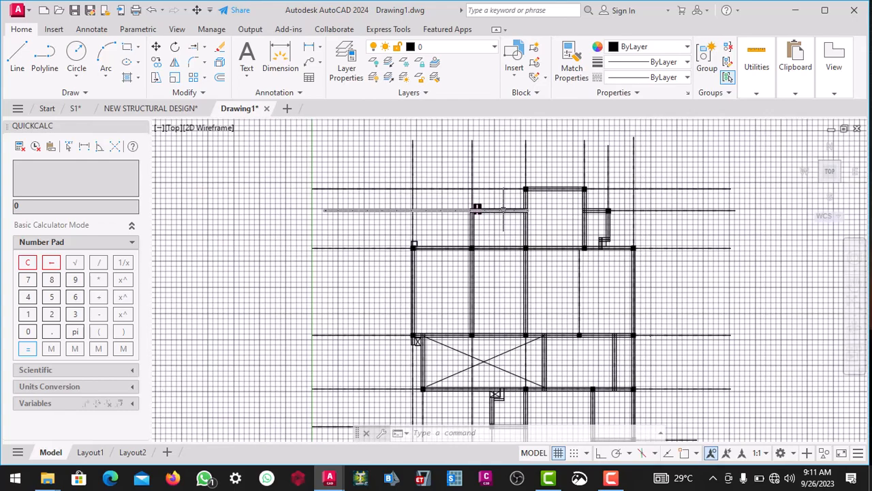
pyautogui.scroll(-5, 504, 209)
pyautogui.scroll(2, 510, 209)
pyautogui.scroll(5, 514, 208)
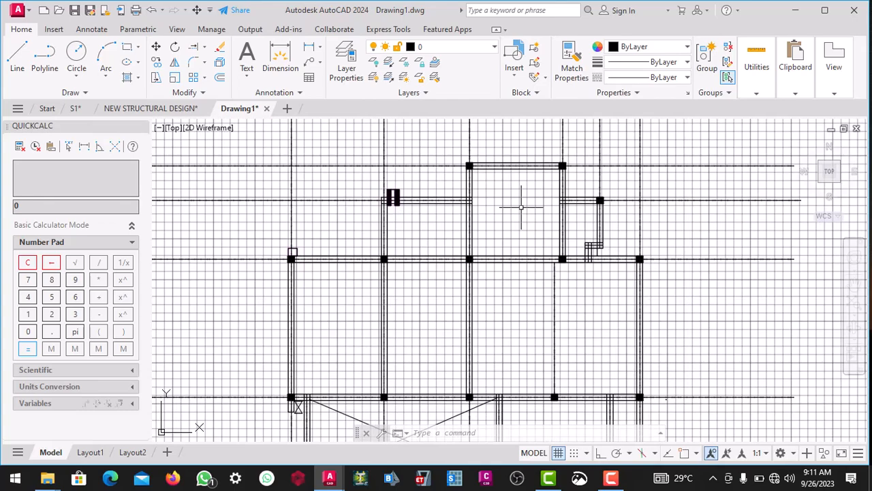
pyautogui.scroll(-6, 518, 212)
pyautogui.scroll(2, 519, 219)
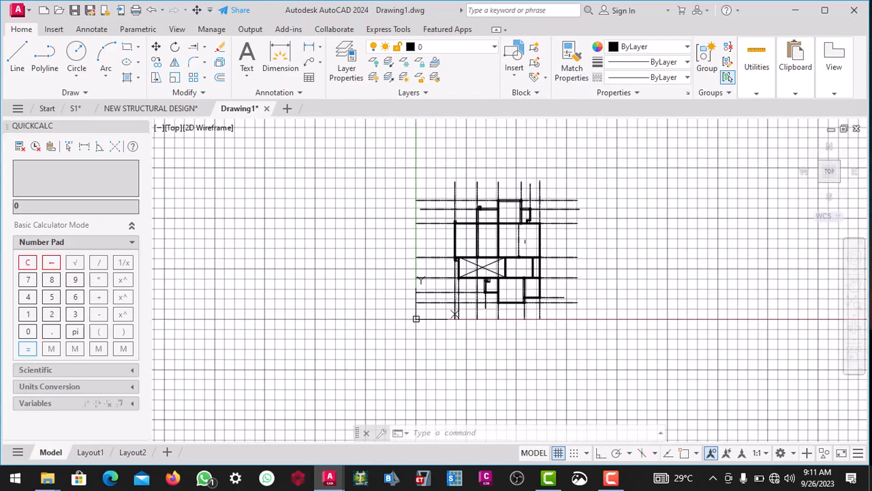
pyautogui.scroll(5, 525, 242)
pyautogui.scroll(-4, 531, 226)
pyautogui.scroll(3, 511, 211)
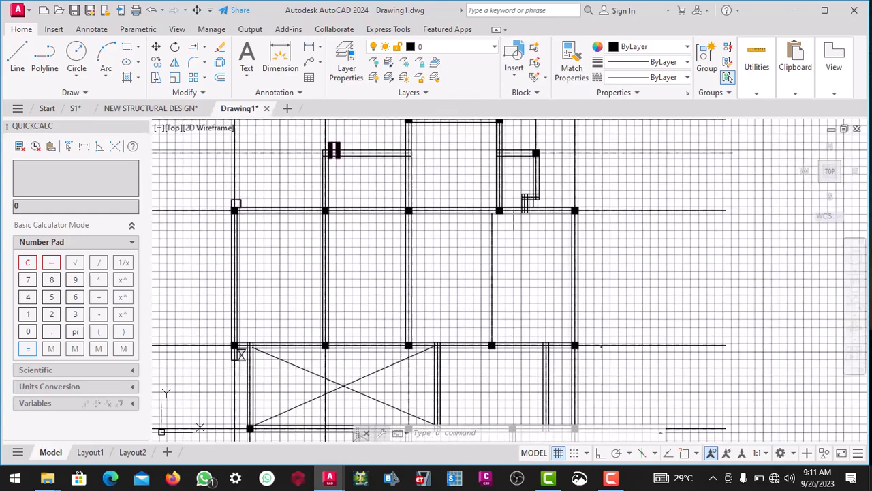
pyautogui.scroll(-5, 514, 213)
pyautogui.scroll(4, 507, 210)
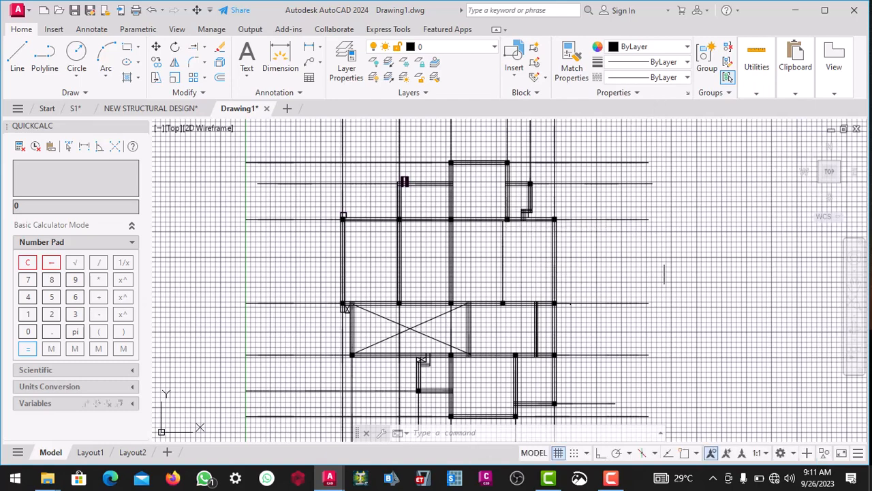
pyautogui.scroll(-2, 533, 252)
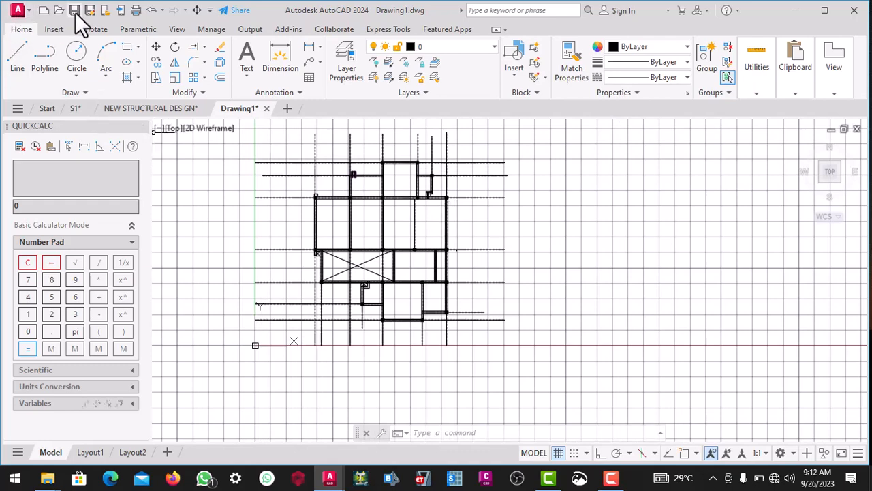
# Start saving the drawing under a new name, with file type AutoCAD 2013/LT2013 DXF and file name GA UPDATE 1
pyautogui.click(17, 11)
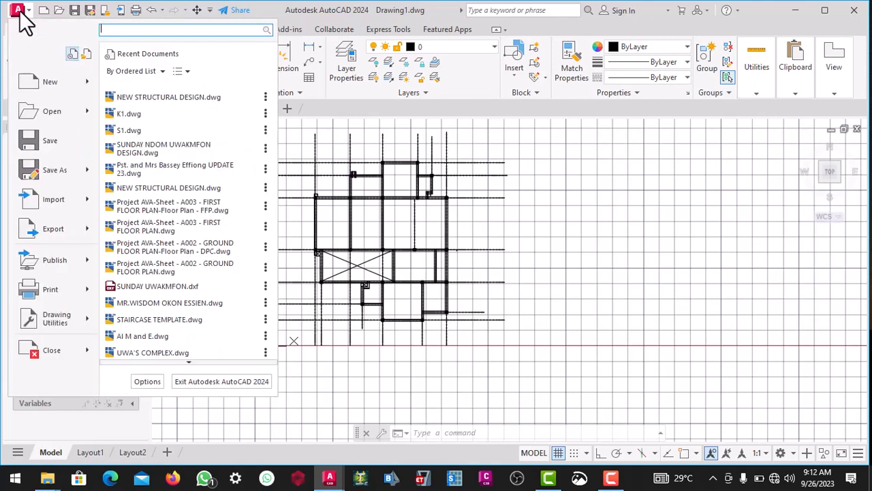
pyautogui.click(42, 173)
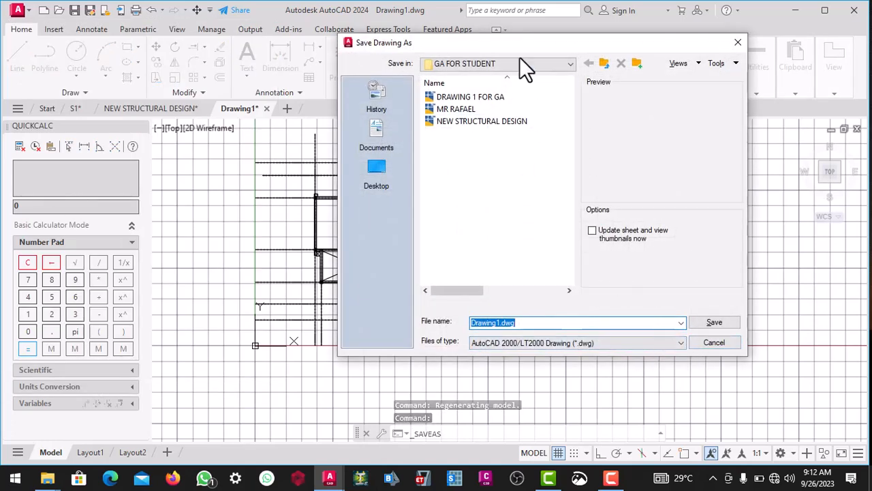
pyautogui.moveTo(517, 42); pyautogui.dragTo(346, 34)
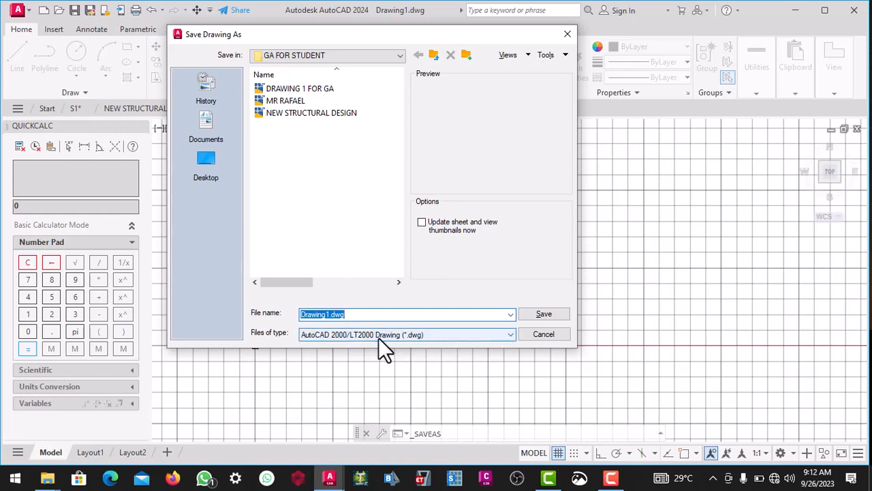
pyautogui.click(508, 334)
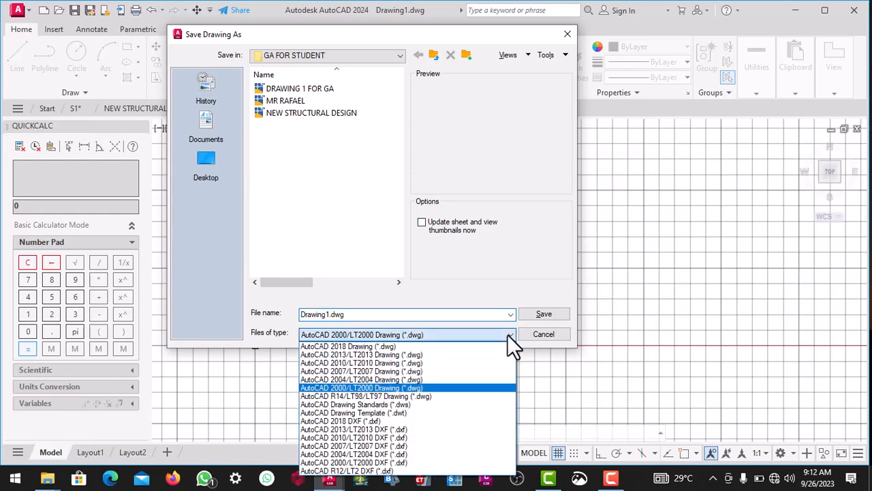
pyautogui.click(362, 428)
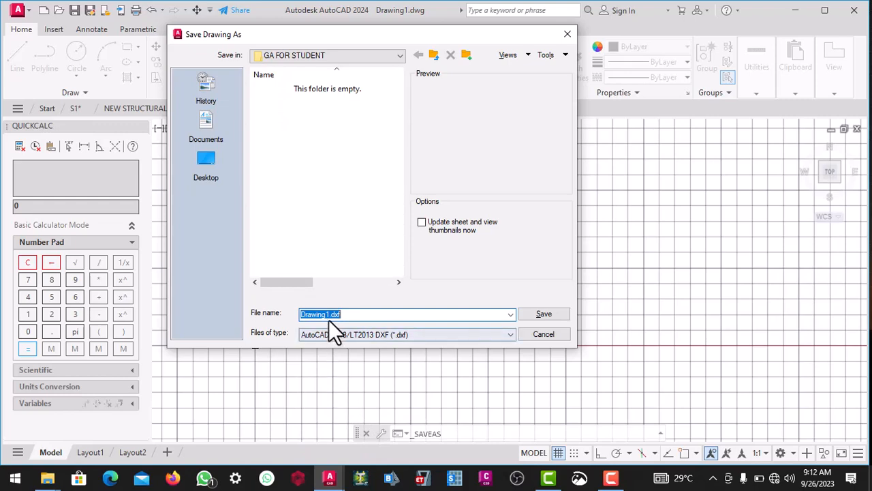
pyautogui.moveTo(330, 314); pyautogui.dragTo(300, 315)
pyautogui.write('G')
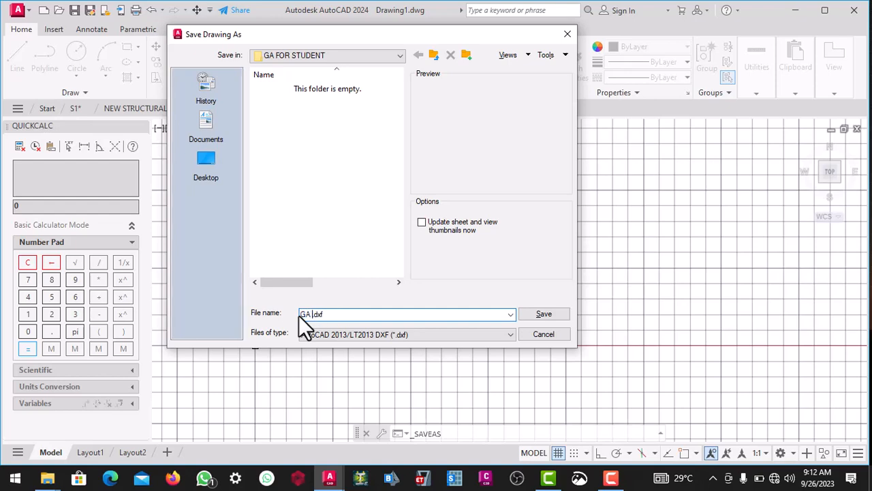
pyautogui.write('A UPDATE 1')
# Create a folder named NEW GA UPDATE on the Desktop and save the DXF file in it
pyautogui.click(211, 182)
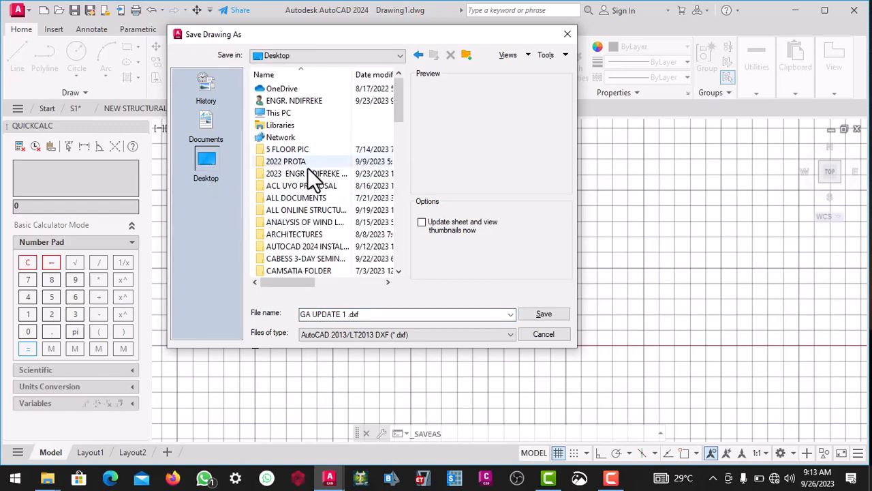
pyautogui.click(399, 139)
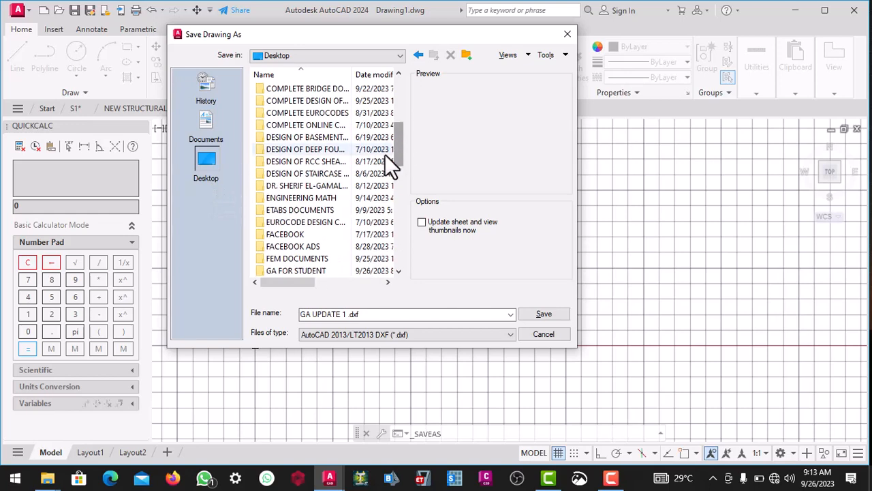
pyautogui.rightClick(319, 233)
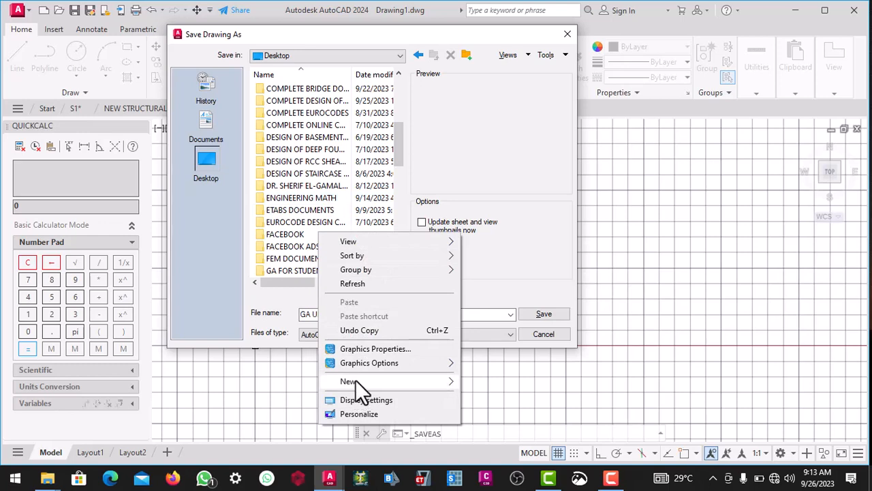
pyautogui.moveTo(355, 380)
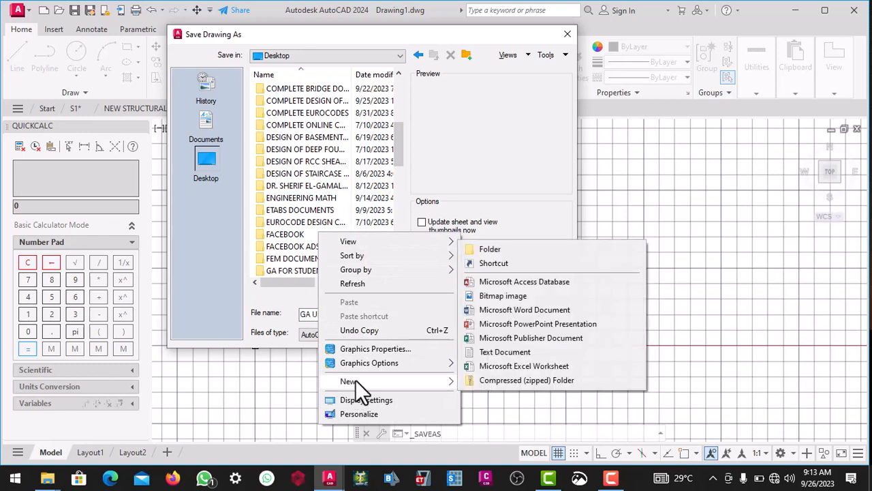
pyautogui.click(480, 252)
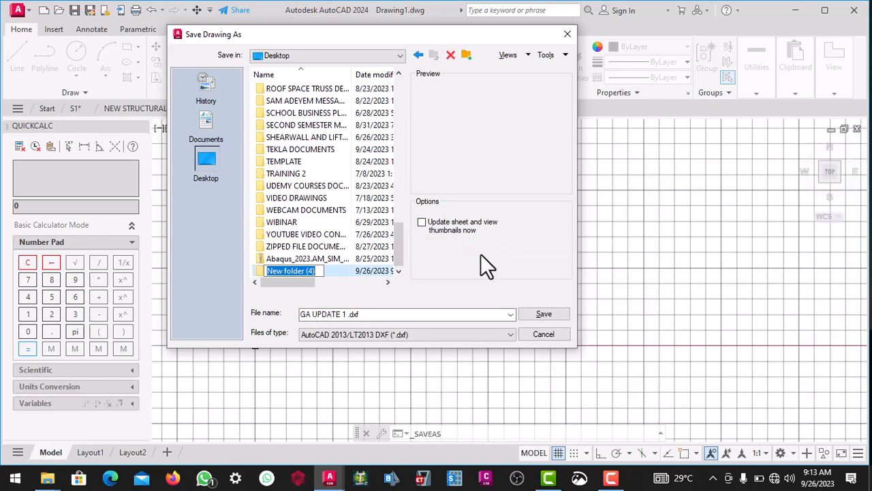
pyautogui.write('NE')
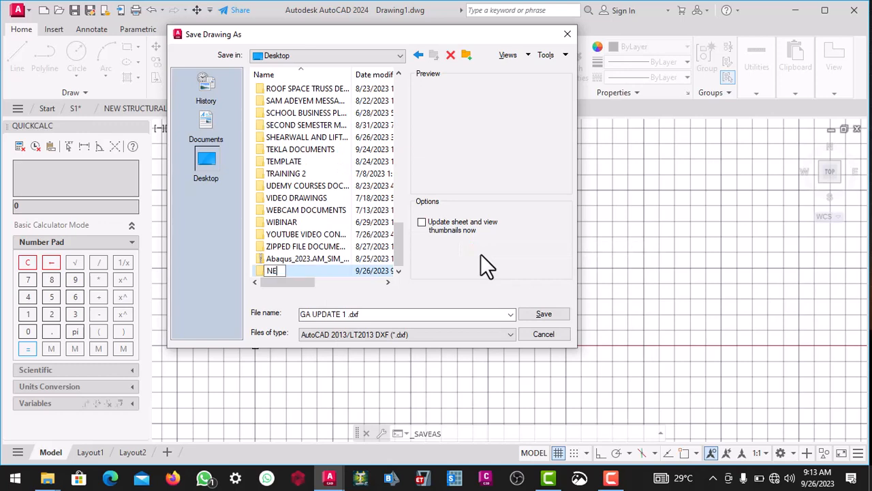
pyautogui.write('W GA UPDATE')
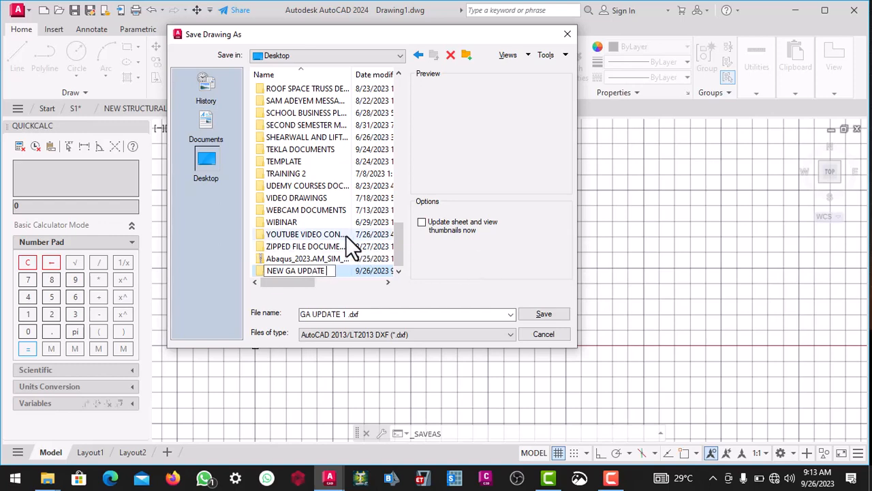
pyautogui.press('Return')
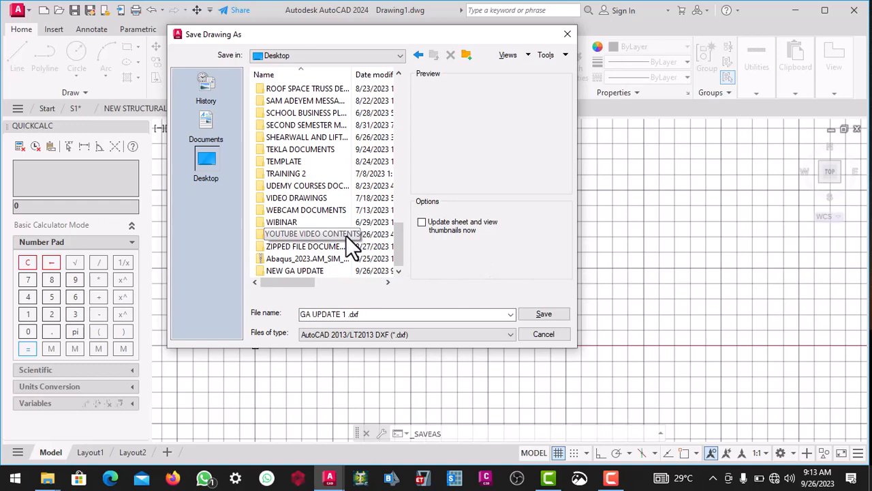
pyautogui.doubleClick(301, 271)
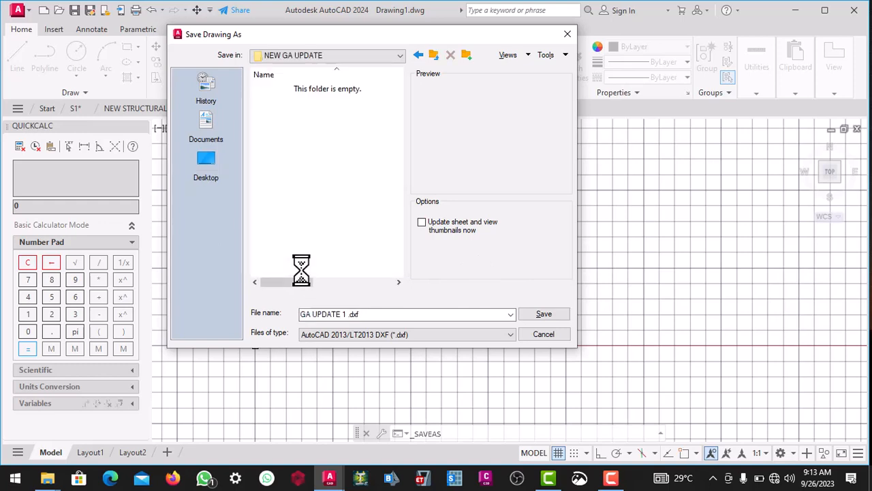
pyautogui.click(531, 311)
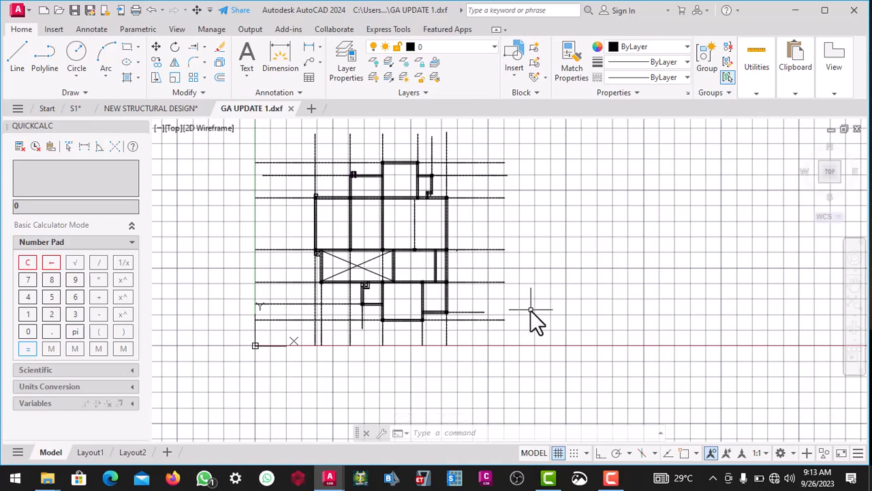
# Minimize the drawing program and launch ProtaStructure 2021 from the desktop
pyautogui.click(794, 11)
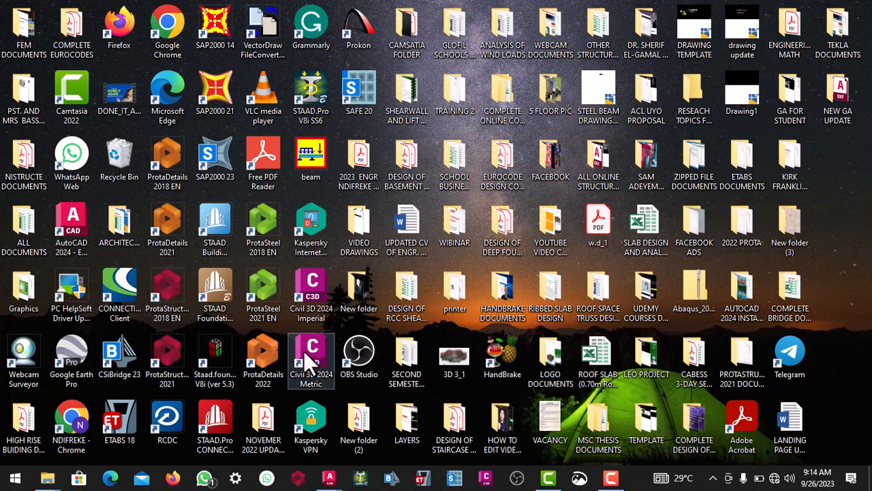
pyautogui.doubleClick(170, 348)
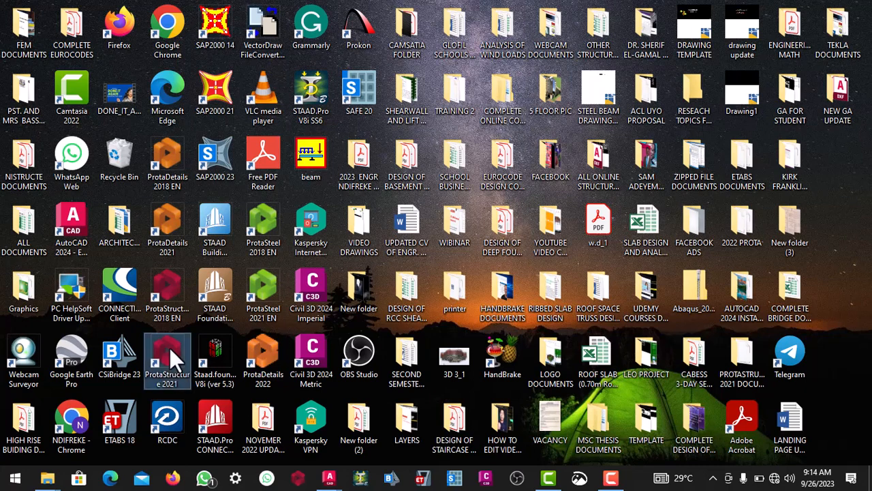
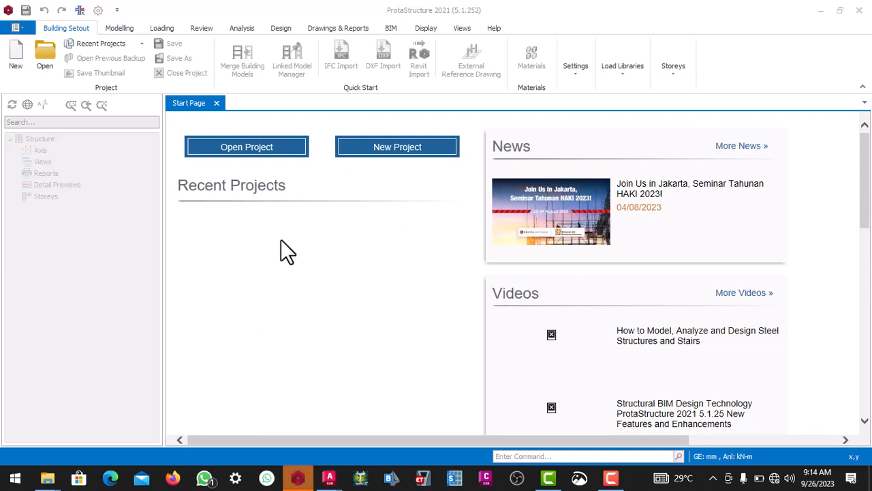
# Create a new project with project code MR_A_DESIGN from the UK (Eurocode) template
pyautogui.click(375, 164)
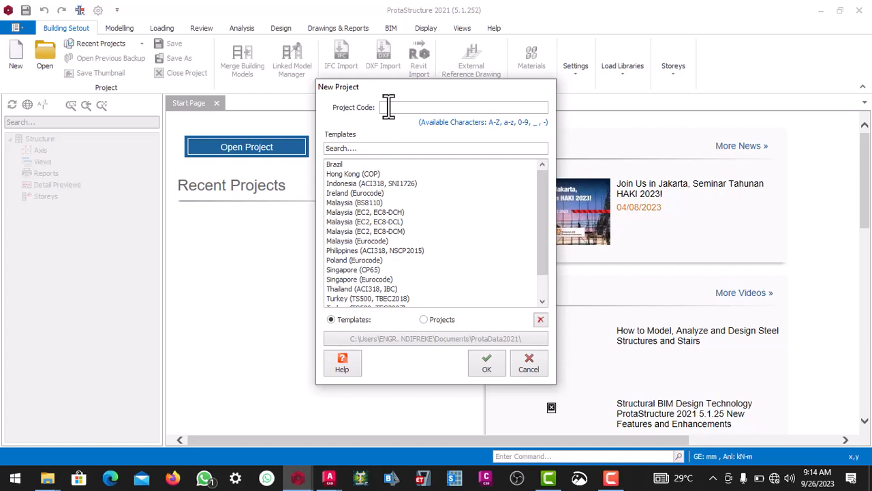
pyautogui.write('M')
pyautogui.write('_A_DESIGN')
pyautogui.click(543, 301)
pyautogui.click(543, 301)
pyautogui.click(543, 301)
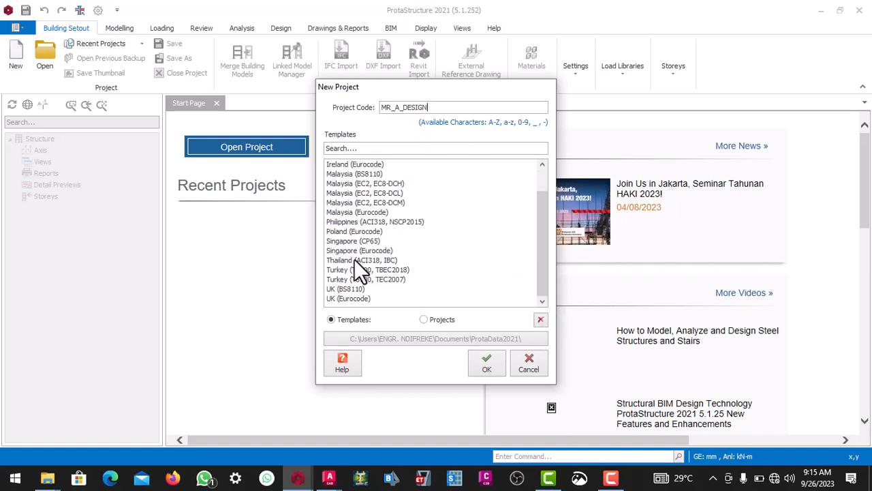
pyautogui.click(356, 300)
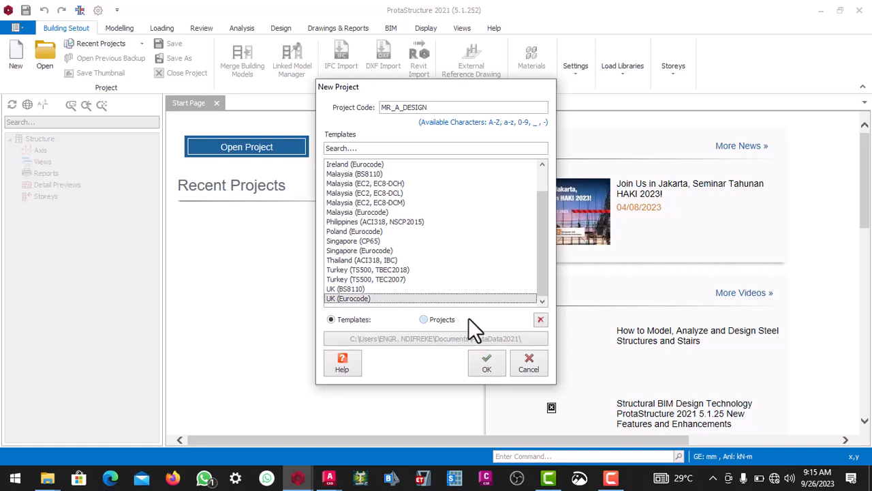
pyautogui.click(484, 357)
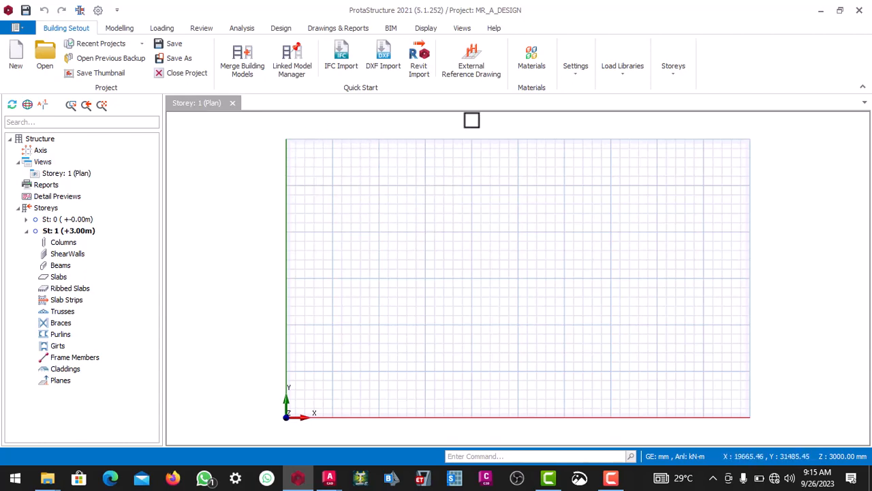
# Start adding an external reference drawing for the storey and browse to the NEW GA UPDATE folder on the Desktop
pyautogui.click(476, 85)
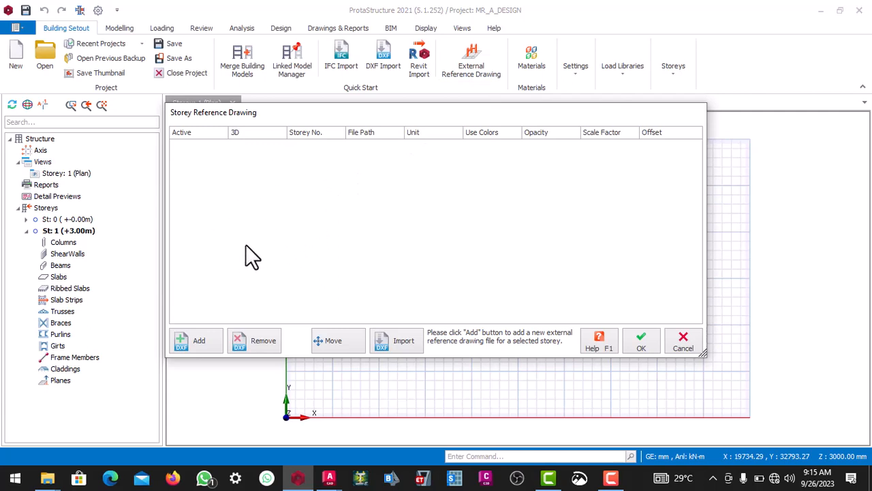
pyautogui.click(200, 337)
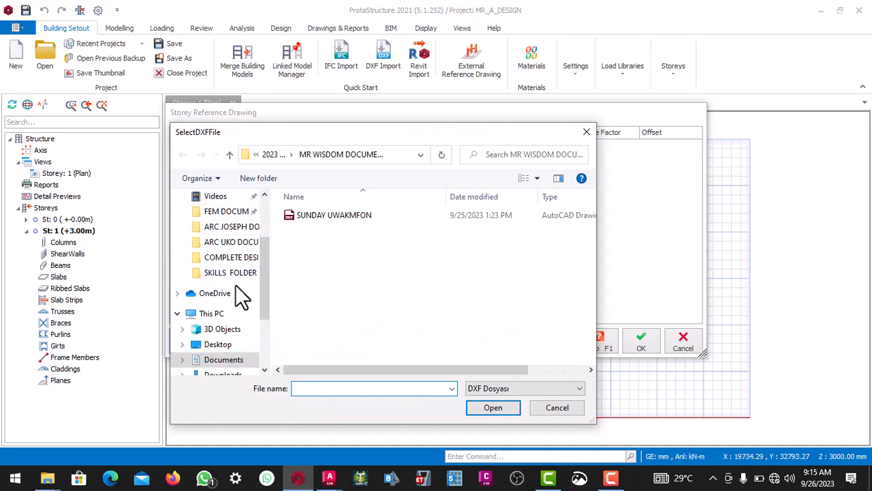
pyautogui.scroll(3, 264, 210)
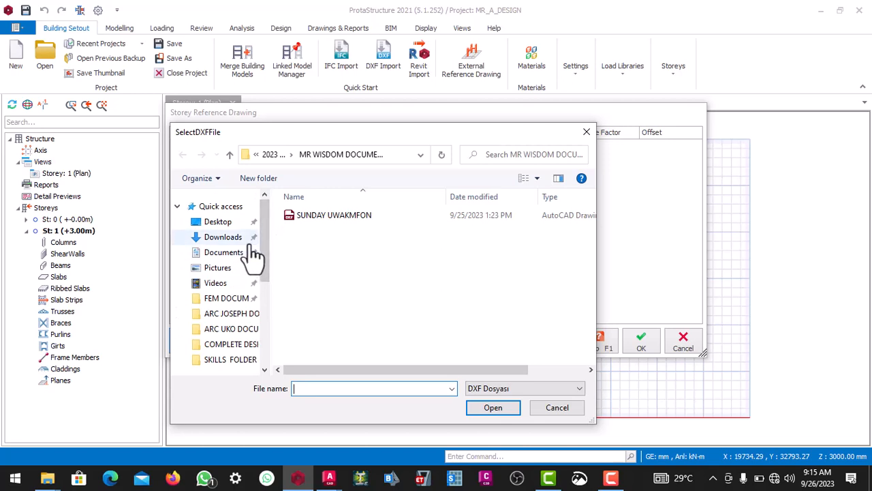
pyautogui.scroll(-1, 250, 250)
pyautogui.scroll(1, 252, 245)
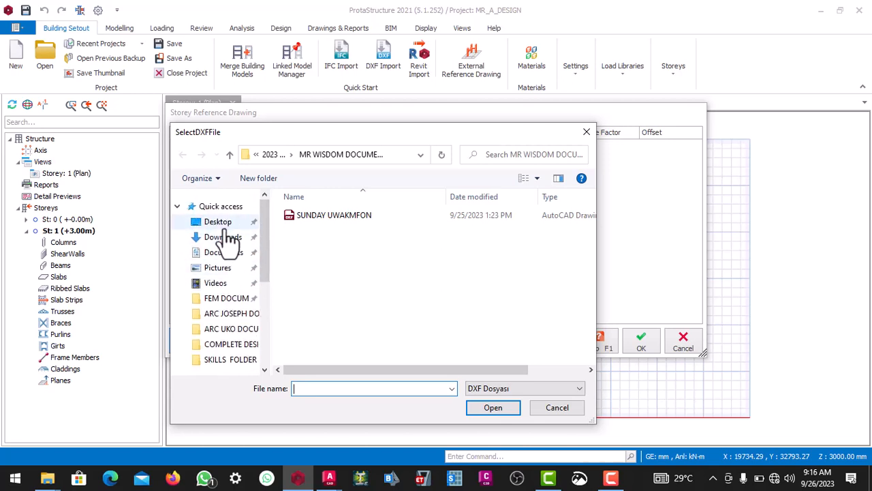
pyautogui.click(231, 225)
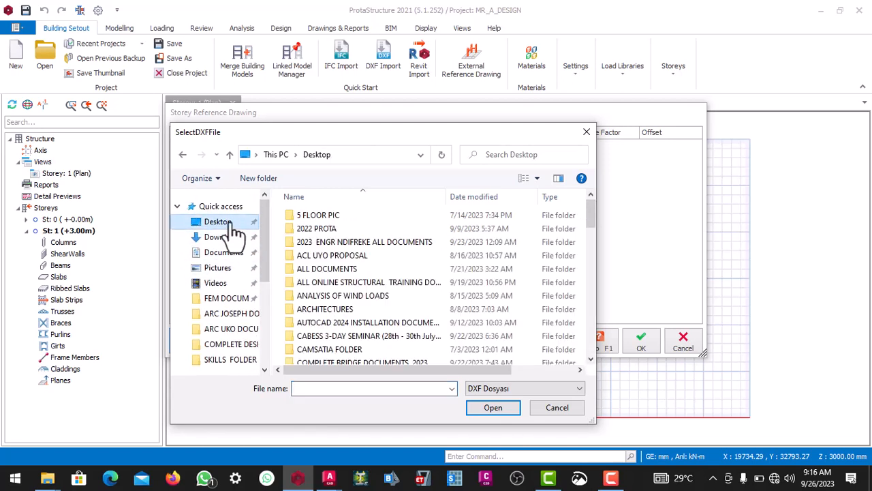
pyautogui.scroll(-1, 409, 272)
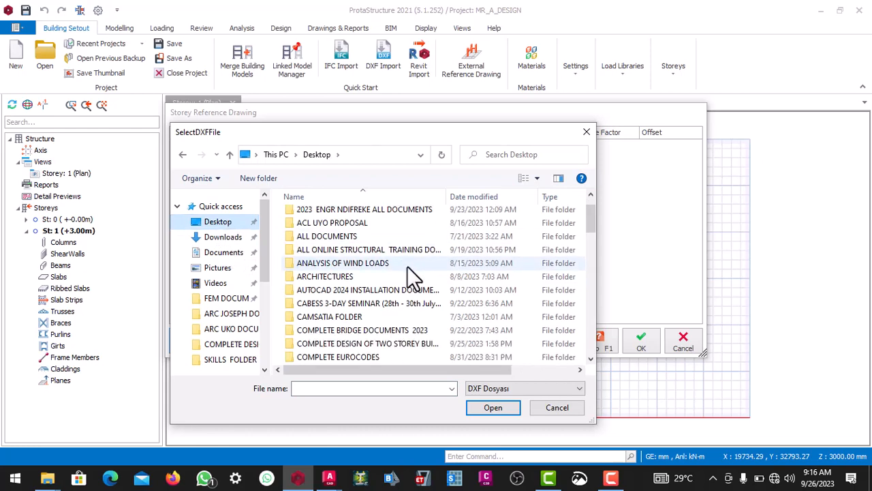
pyautogui.scroll(-4, 407, 266)
pyautogui.scroll(-2, 405, 278)
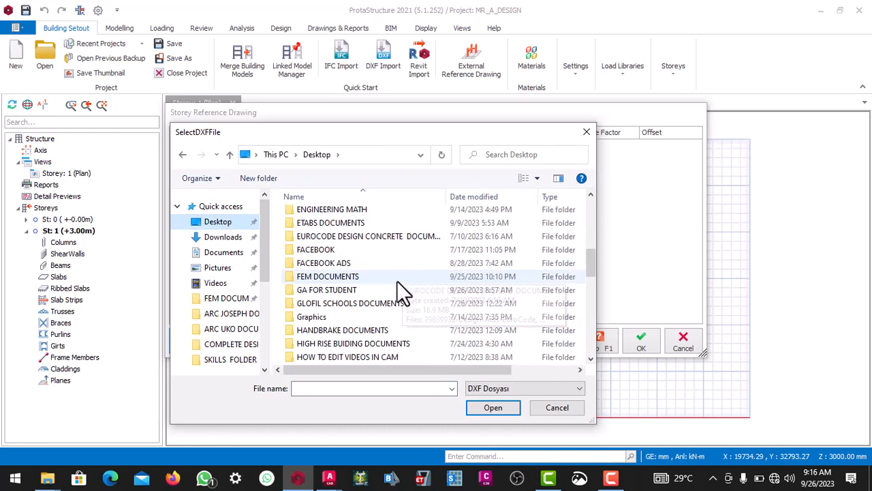
pyautogui.scroll(-2, 396, 290)
pyautogui.scroll(-2, 390, 297)
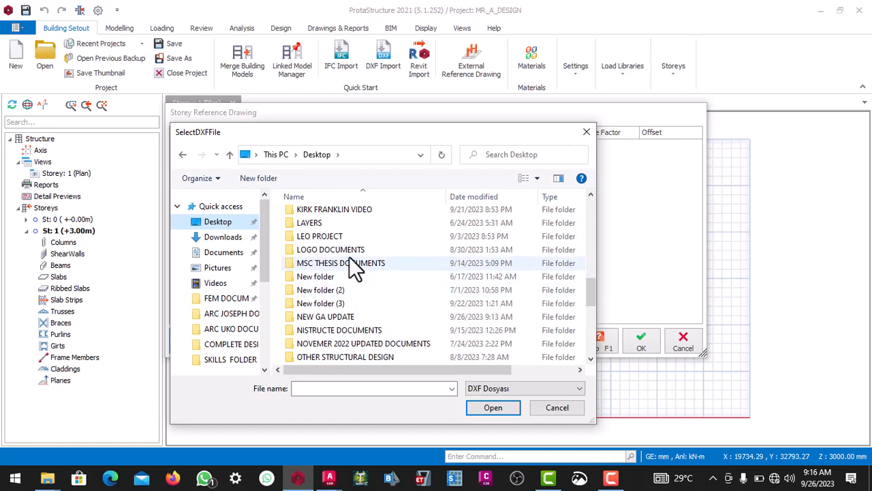
pyautogui.doubleClick(336, 317)
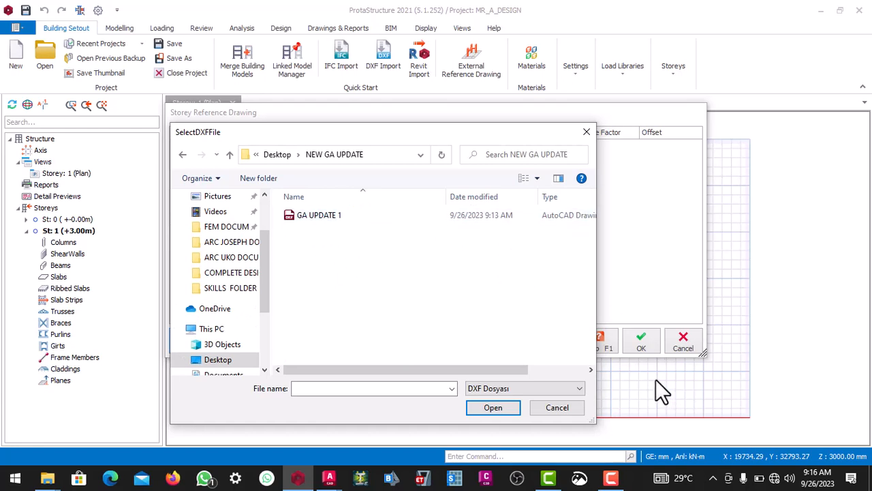
# Load the GA UPDATE 1 DXF file as the storey's reference drawing and enable its Active and 3D options
pyautogui.press('F9')
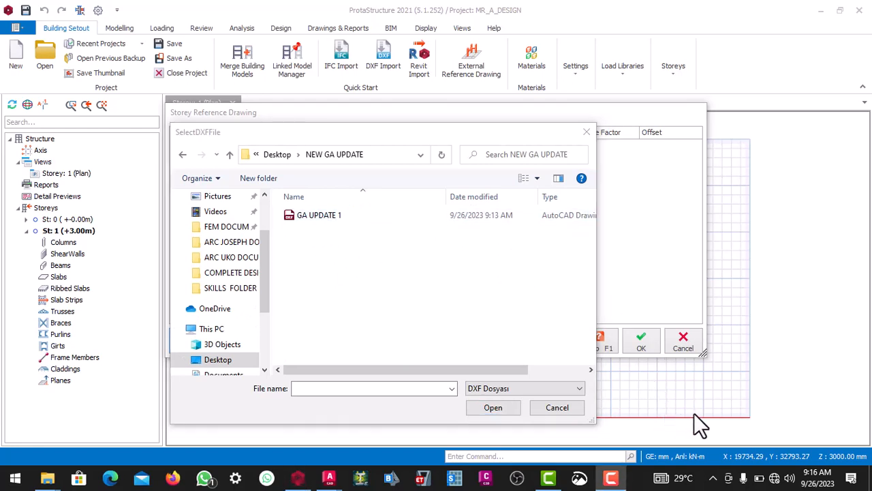
pyautogui.click(328, 216)
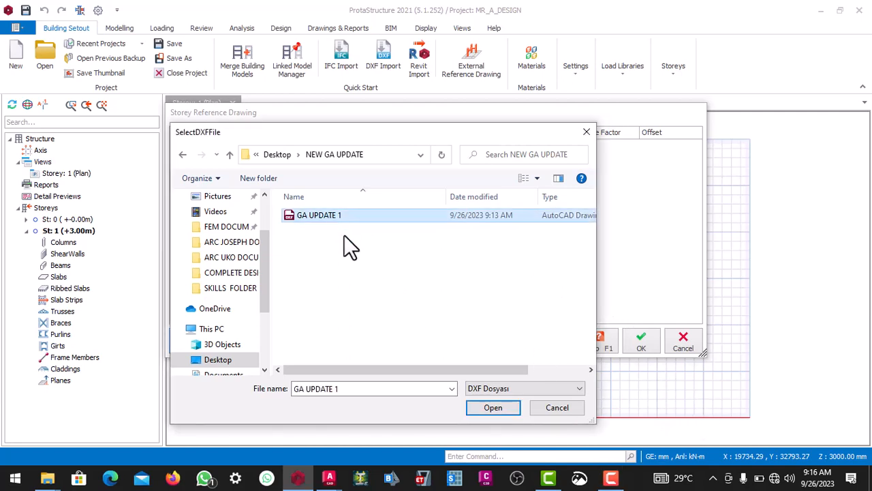
pyautogui.click(491, 407)
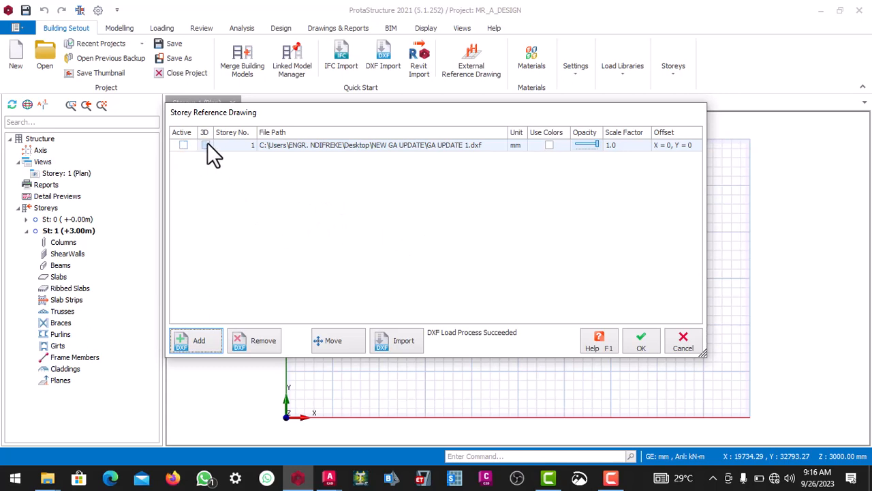
pyautogui.click(183, 144)
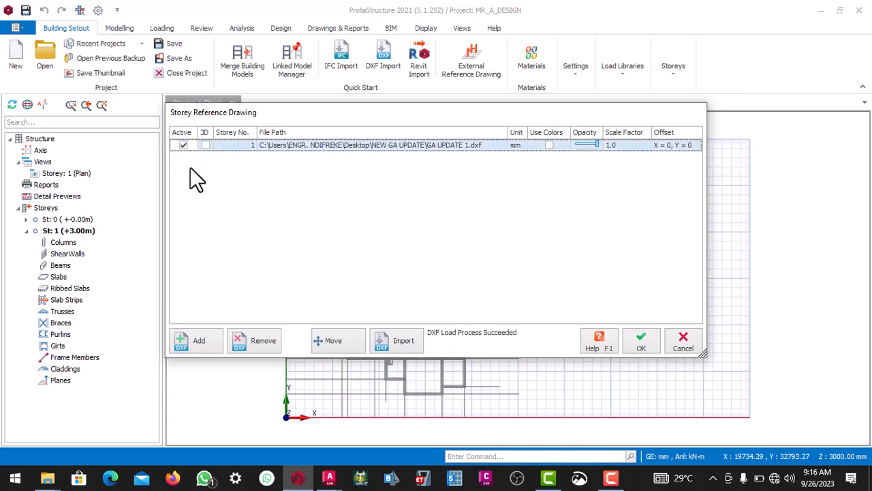
pyautogui.click(203, 145)
# Set up the DXF import of the reference drawing with layer ROOF for the grids and layer 0 for the columns
pyautogui.click(399, 341)
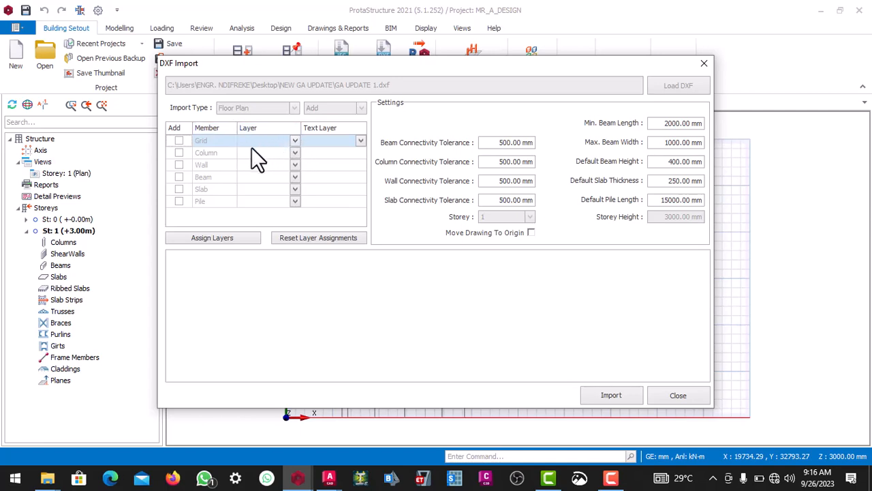
pyautogui.click(296, 141)
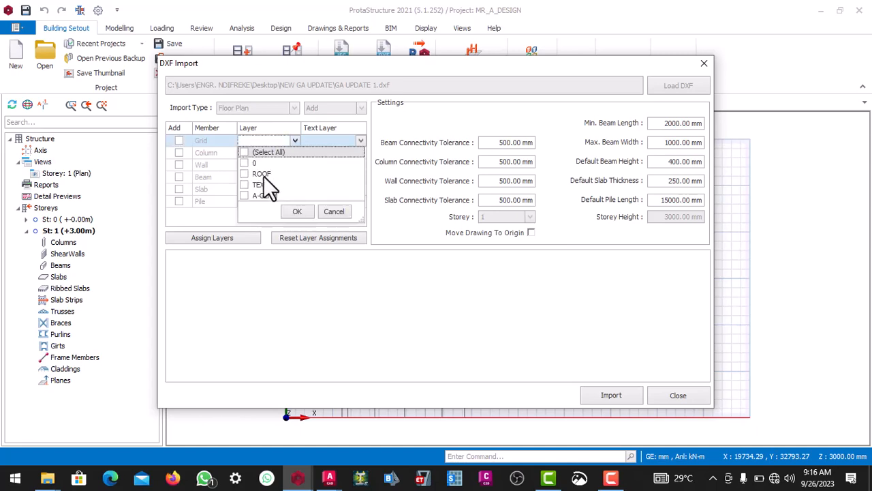
pyautogui.click(262, 175)
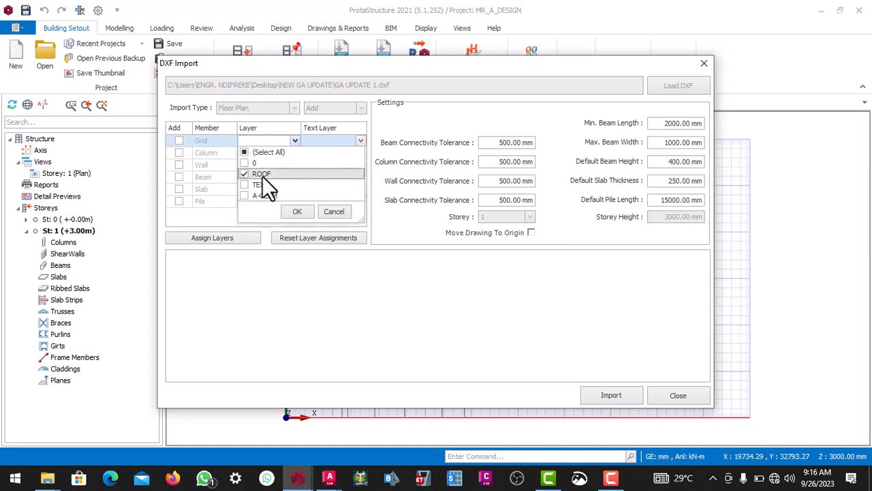
pyautogui.click(298, 211)
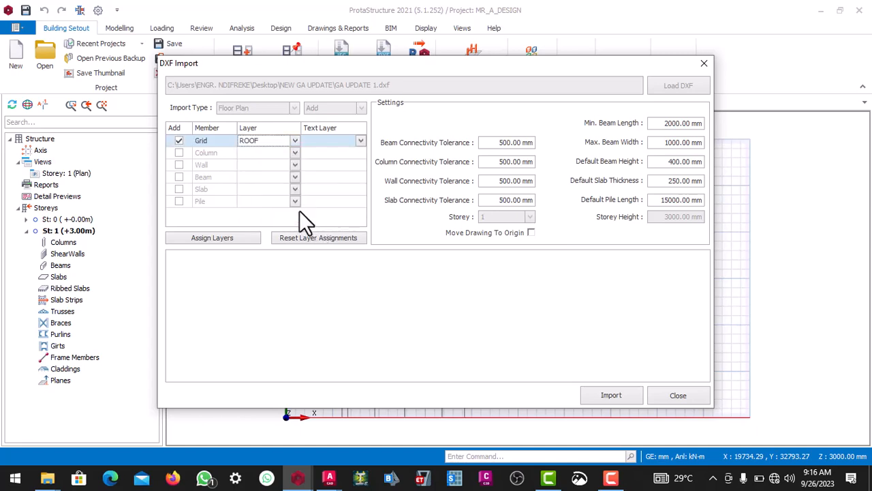
pyautogui.click(295, 152)
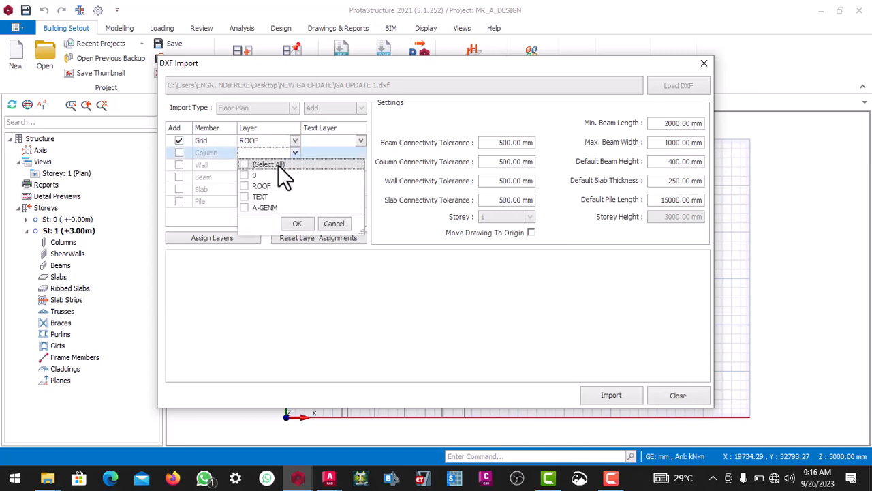
pyautogui.click(245, 176)
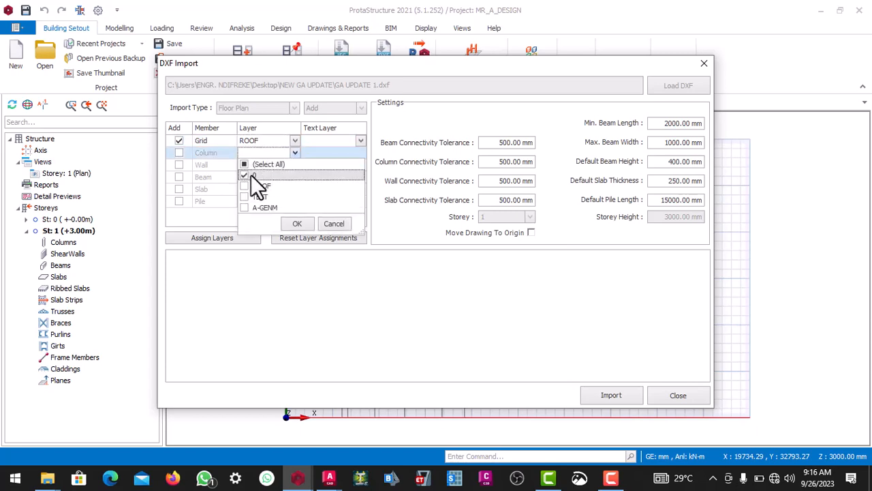
pyautogui.click(294, 223)
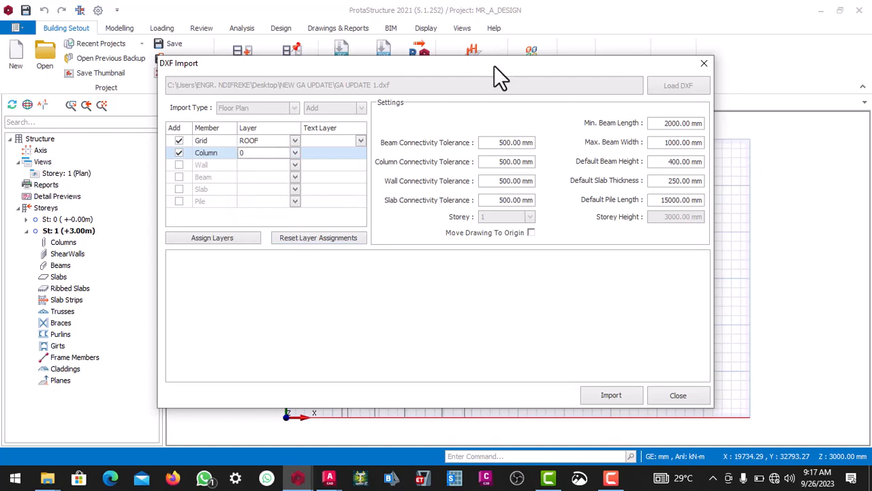
# Import the grids and columns from the DXF and accept the storey reference drawing settings
pyautogui.moveTo(496, 66); pyautogui.dragTo(448, 24)
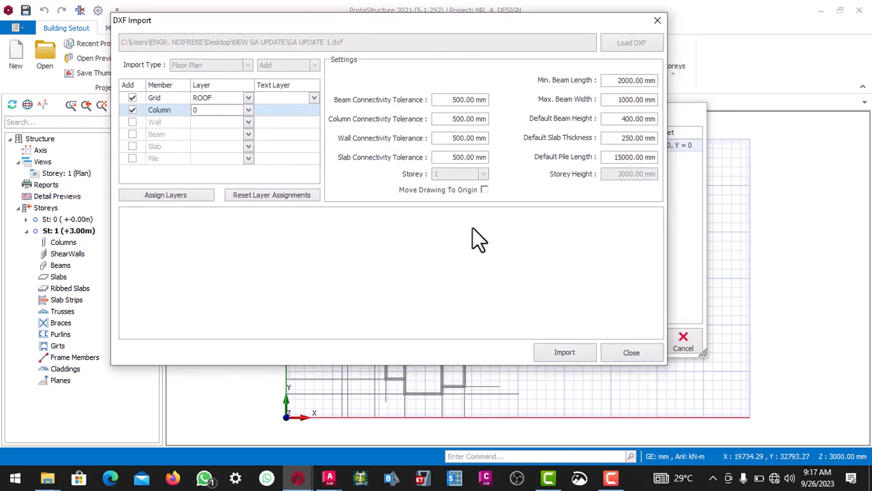
pyautogui.click(554, 353)
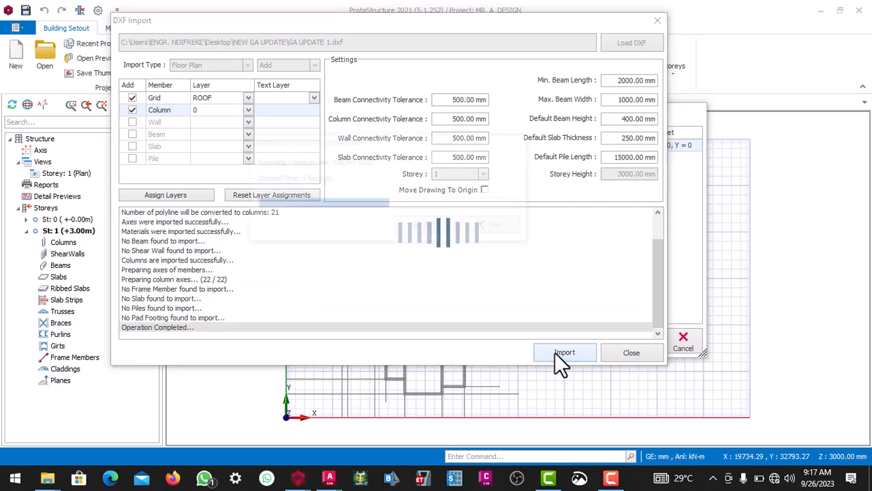
pyautogui.click(633, 352)
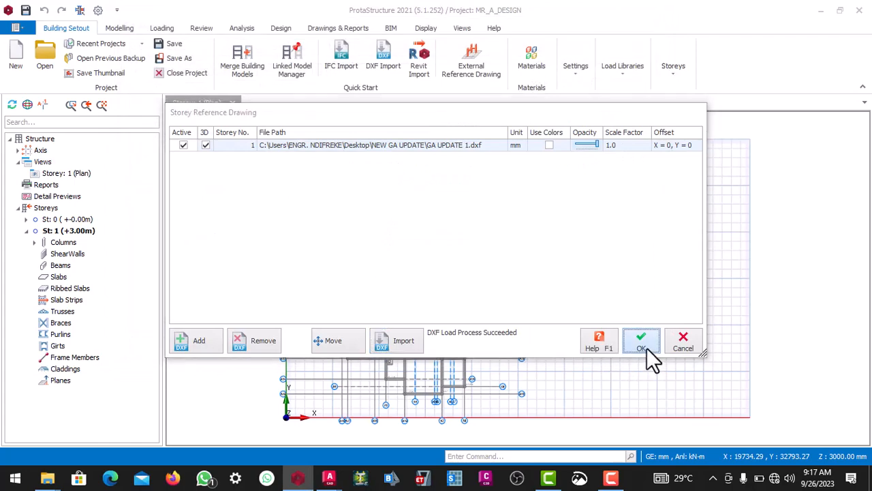
pyautogui.click(645, 347)
# Examine the imported grid axes and columns against the reference floor plan, both close up and as a whole
pyautogui.scroll(5, 473, 278)
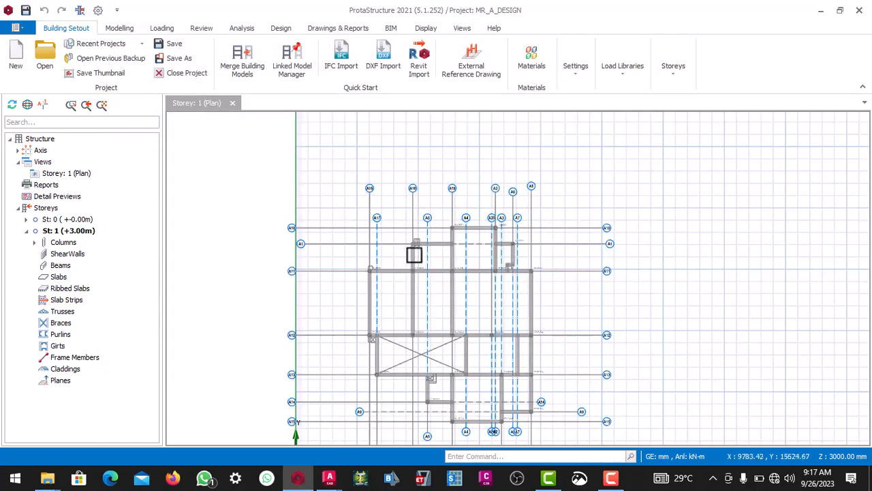
pyautogui.scroll(2, 417, 185)
pyautogui.scroll(-4, 522, 184)
pyautogui.scroll(3, 441, 201)
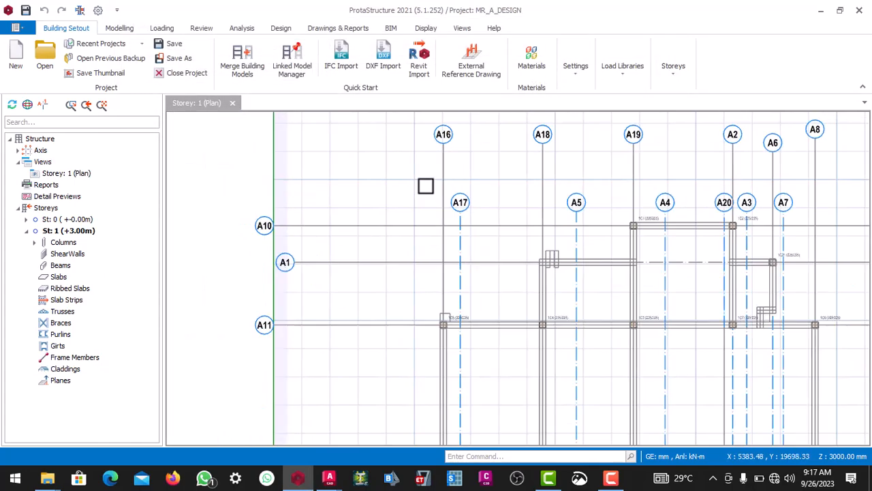
pyautogui.scroll(-4, 443, 184)
pyautogui.scroll(3, 543, 224)
pyautogui.scroll(-3, 459, 225)
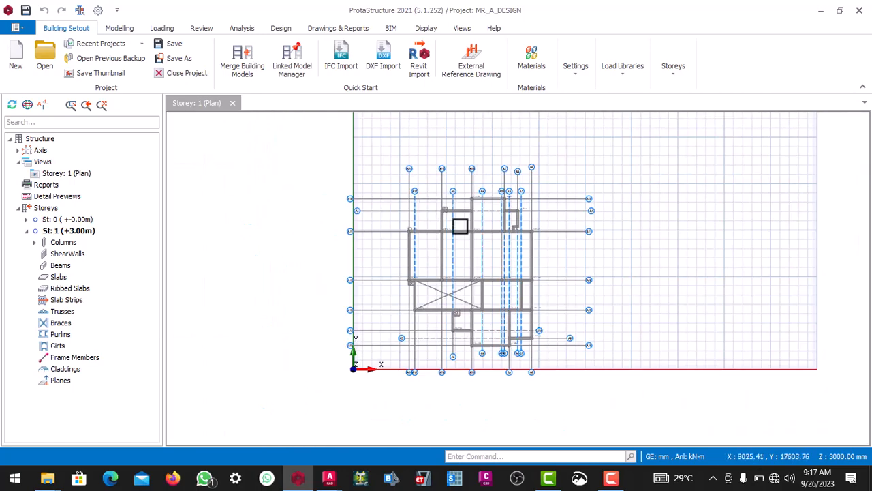
pyautogui.scroll(5, 459, 229)
pyautogui.scroll(-2, 370, 243)
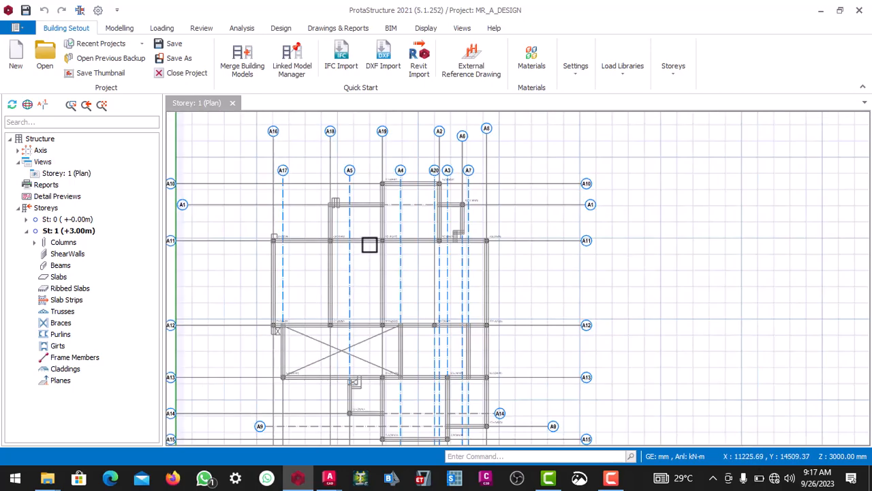
pyautogui.scroll(2, 391, 220)
pyautogui.scroll(2, 402, 208)
pyautogui.scroll(-4, 419, 205)
pyautogui.scroll(4, 422, 208)
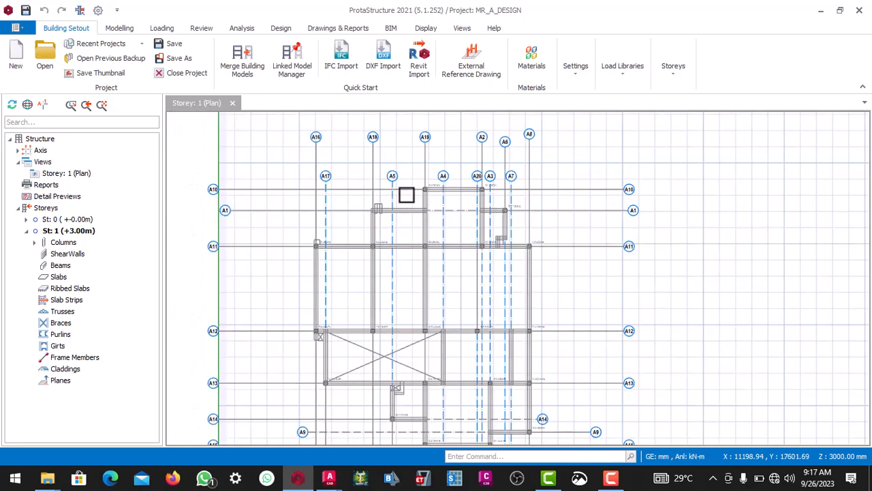
pyautogui.scroll(-4, 463, 198)
pyautogui.scroll(6, 468, 208)
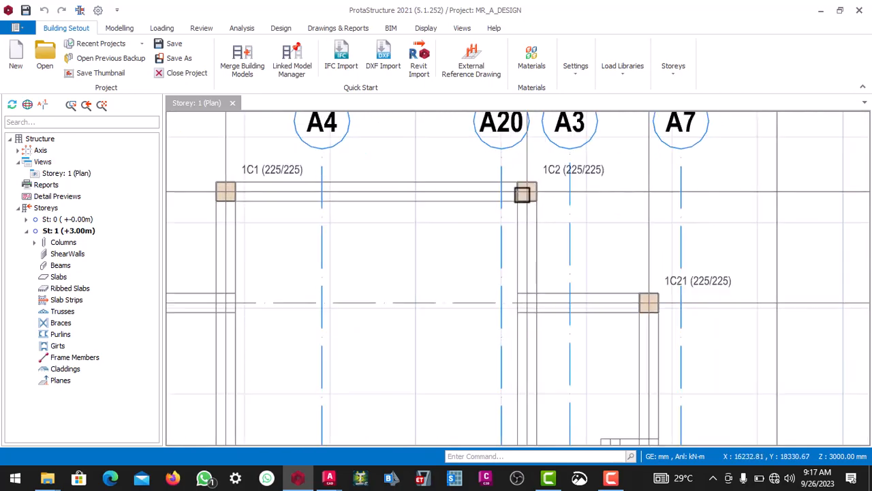
pyautogui.scroll(-2, 523, 193)
pyautogui.scroll(-4, 361, 252)
pyautogui.scroll(4, 270, 305)
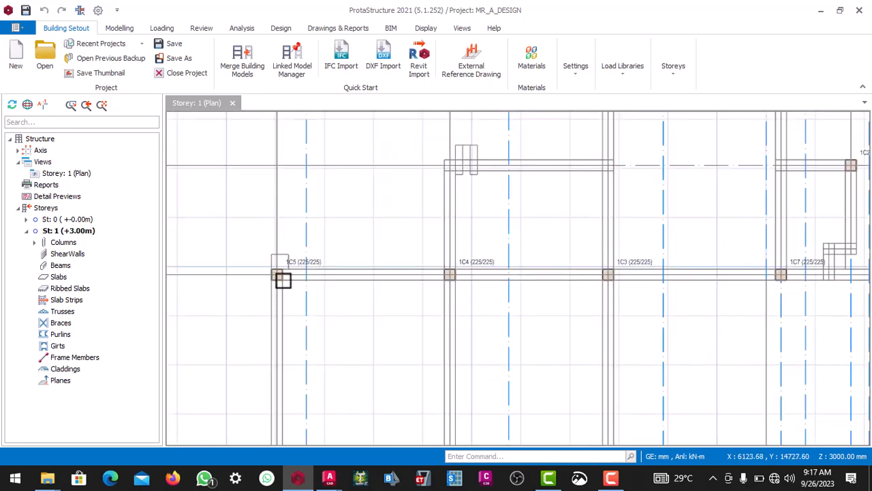
# Examine the imported columns 1C5, 1C4 and 1C3 along axis A11 against the reference floor plan
pyautogui.scroll(3, 282, 281)
pyautogui.scroll(-3, 359, 219)
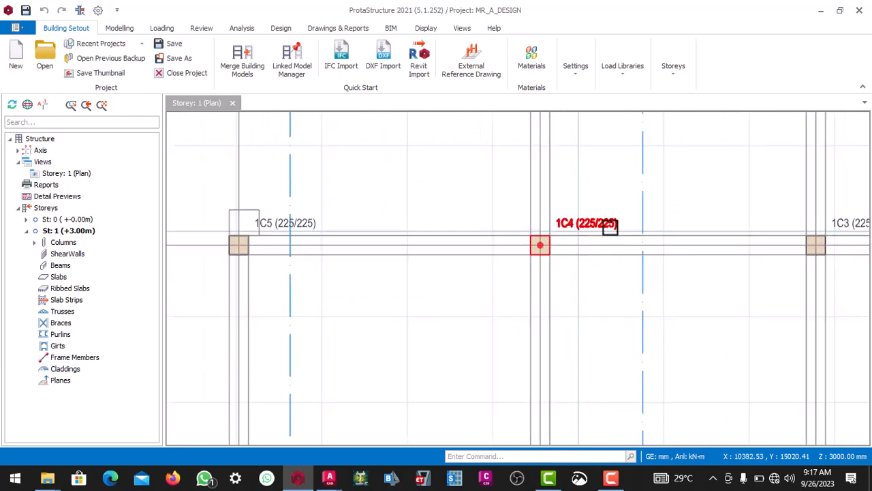
pyautogui.scroll(2, 610, 228)
pyautogui.scroll(-4, 467, 252)
pyautogui.scroll(1, 566, 249)
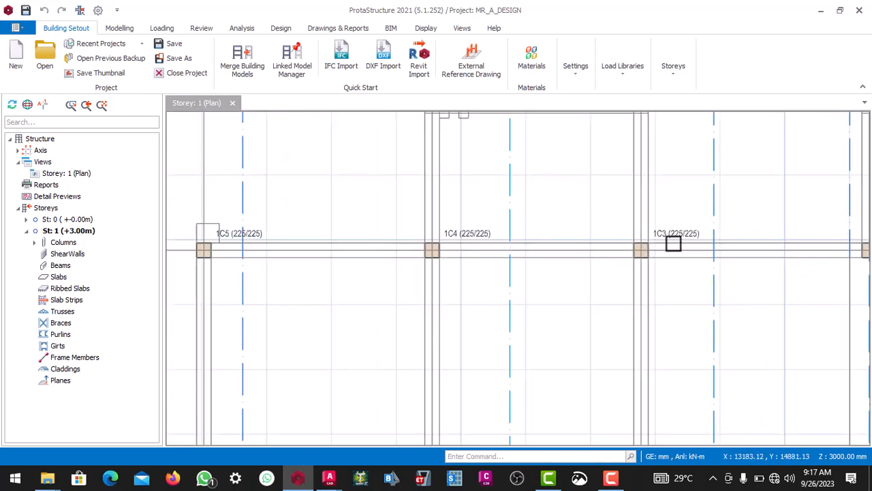
pyautogui.scroll(2, 673, 244)
pyautogui.scroll(-5, 498, 270)
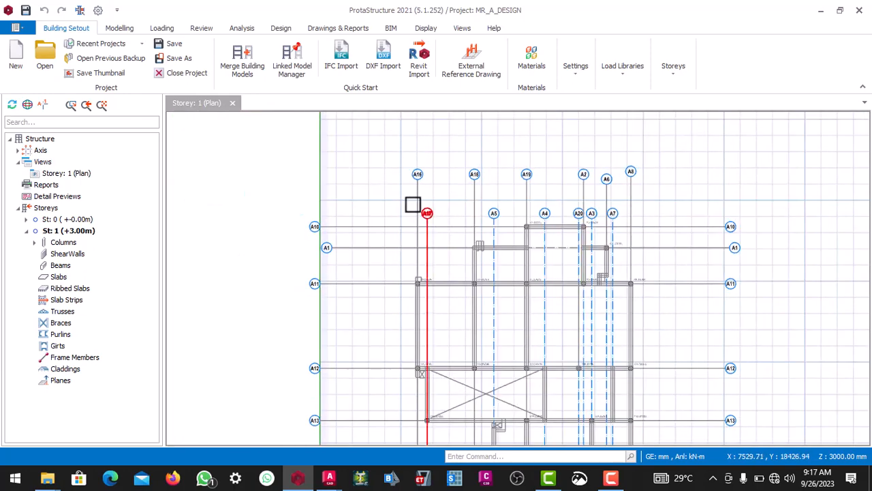
# Examine the labels and extents of the imported axes at both ends of the plan, especially A16 and A17
pyautogui.scroll(3, 412, 205)
pyautogui.scroll(-3, 422, 198)
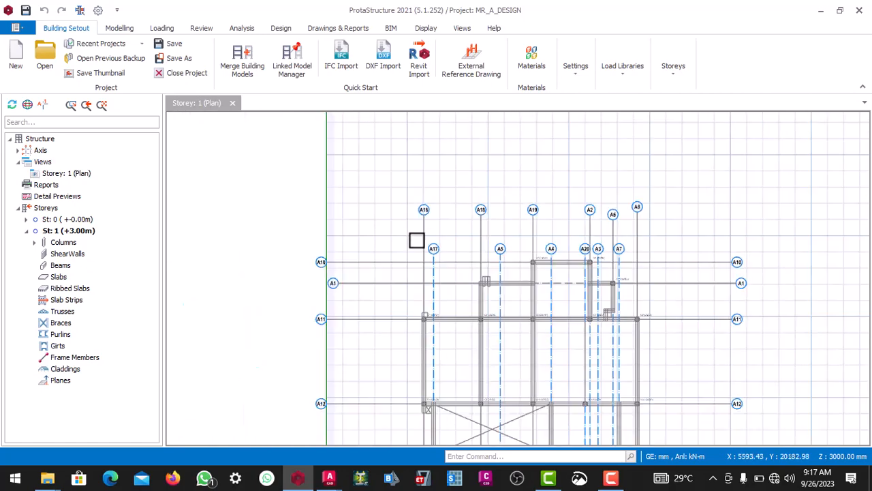
pyautogui.scroll(1, 417, 241)
pyautogui.scroll(-3, 427, 241)
pyautogui.scroll(4, 436, 309)
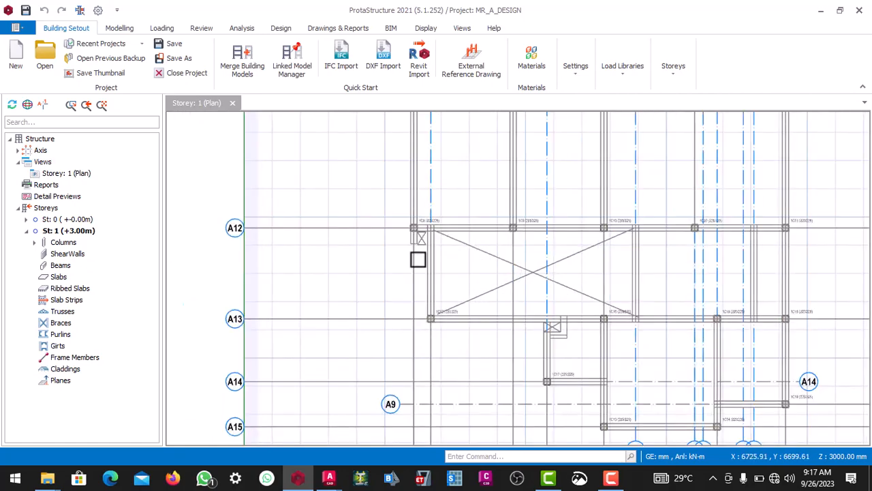
pyautogui.scroll(-4, 417, 245)
pyautogui.scroll(3, 419, 319)
pyautogui.scroll(-2, 409, 300)
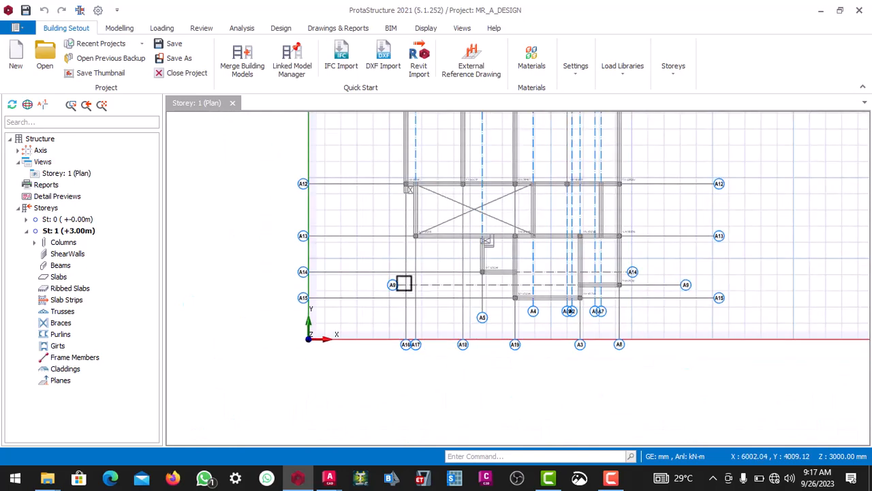
pyautogui.scroll(4, 402, 338)
pyautogui.scroll(-1, 398, 339)
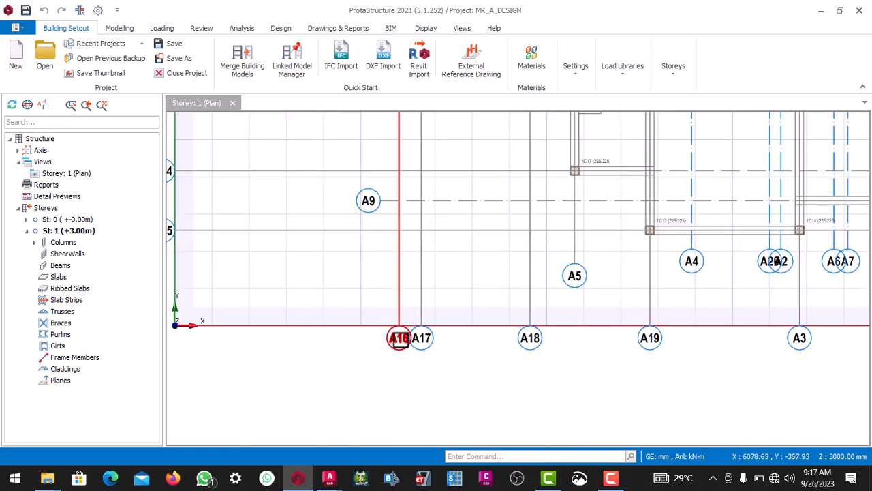
pyautogui.scroll(-4, 400, 337)
pyautogui.scroll(5, 404, 203)
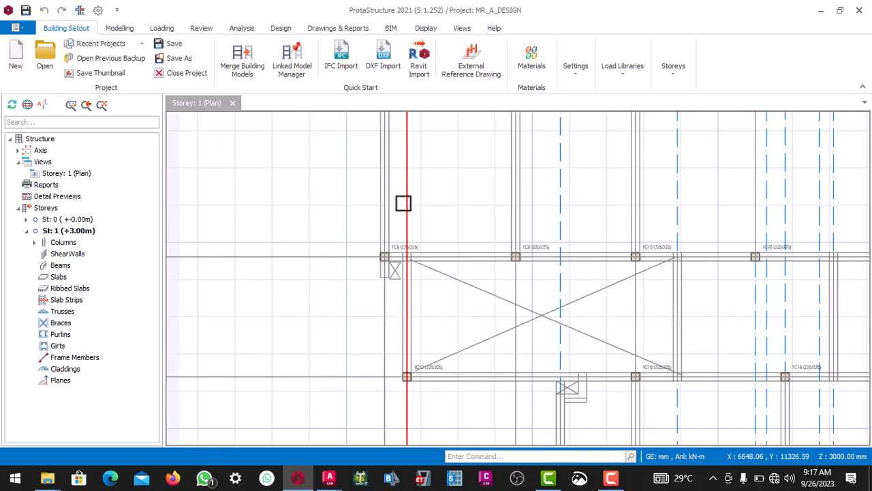
pyautogui.scroll(-3, 387, 274)
pyautogui.scroll(2, 391, 230)
pyautogui.scroll(-3, 392, 298)
pyautogui.scroll(4, 386, 337)
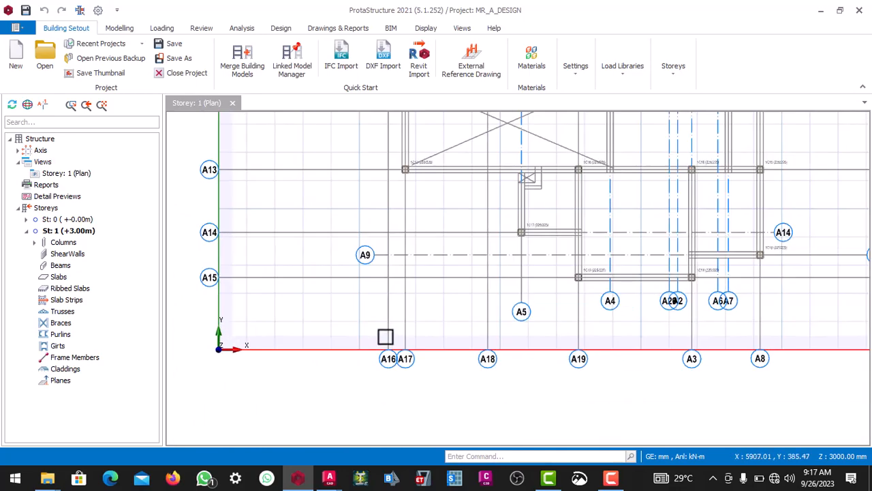
pyautogui.scroll(-3, 388, 320)
pyautogui.scroll(3, 393, 283)
pyautogui.scroll(2, 392, 263)
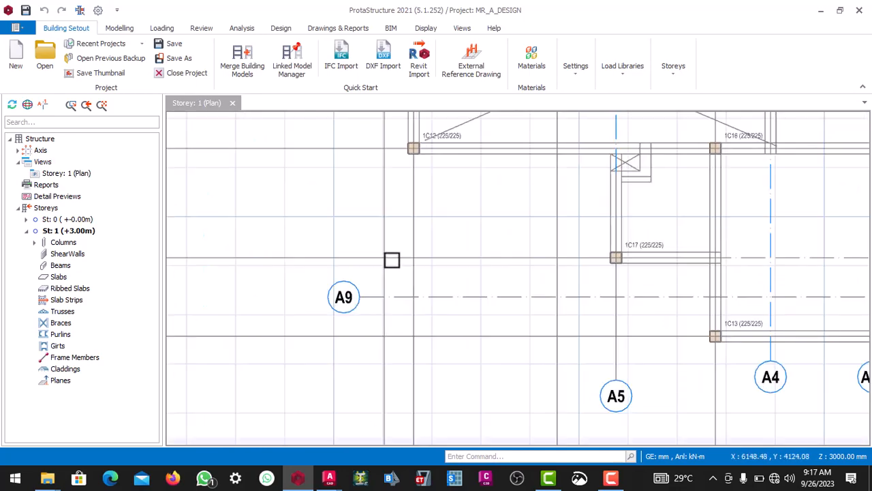
pyautogui.scroll(-2, 392, 261)
# Switch to NEW STRUCTURAL DESIGN.dwg in AutoCAD and look up the grid labels below the floor plan
pyautogui.moveTo(330, 477)
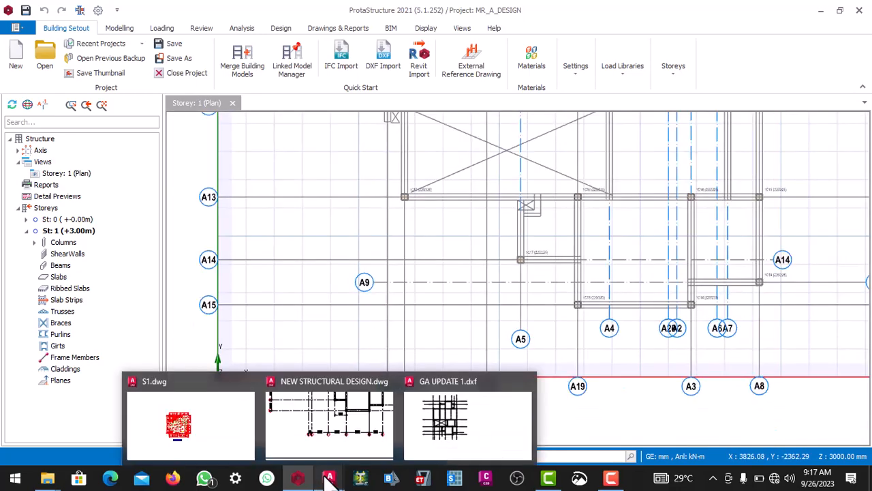
pyautogui.click(334, 439)
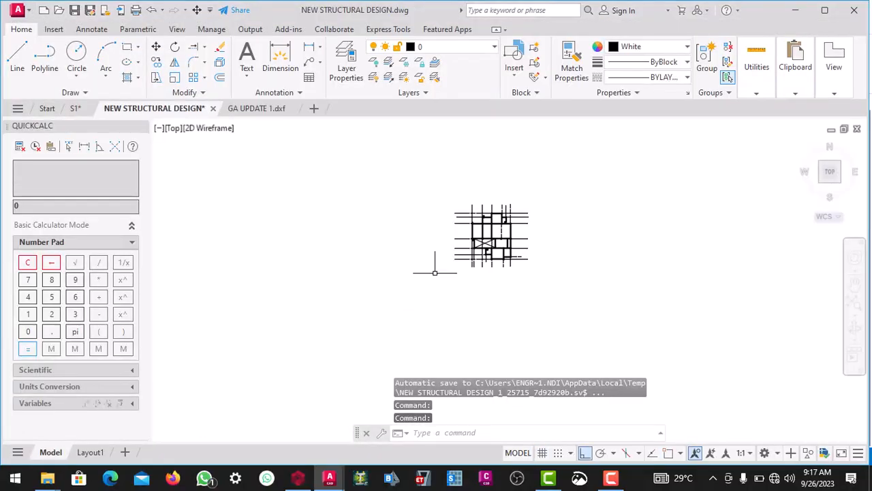
pyautogui.scroll(-4, 434, 272)
pyautogui.scroll(3, 423, 184)
pyautogui.scroll(5, 368, 167)
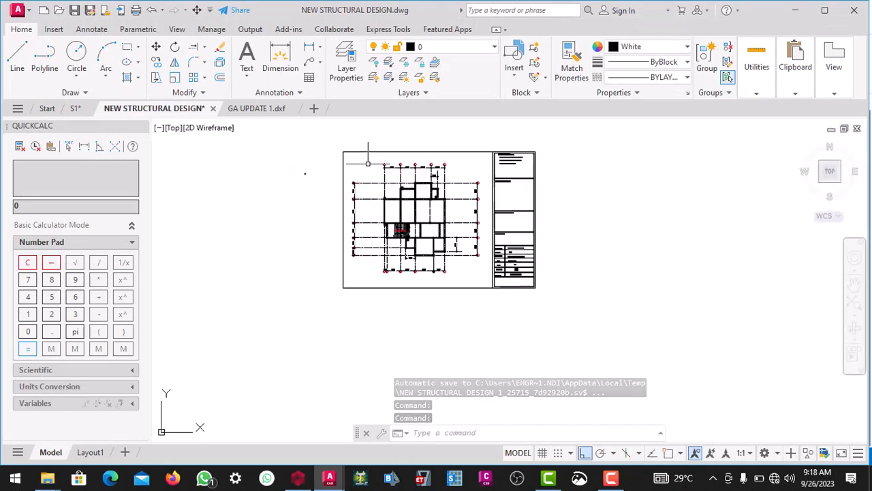
pyautogui.scroll(-2, 368, 167)
pyautogui.scroll(2, 368, 167)
pyautogui.scroll(-3, 393, 306)
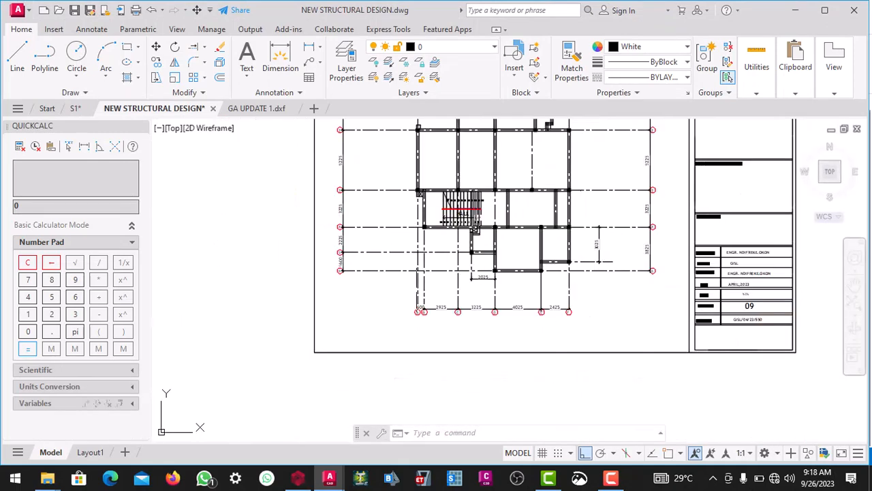
pyautogui.scroll(8, 393, 306)
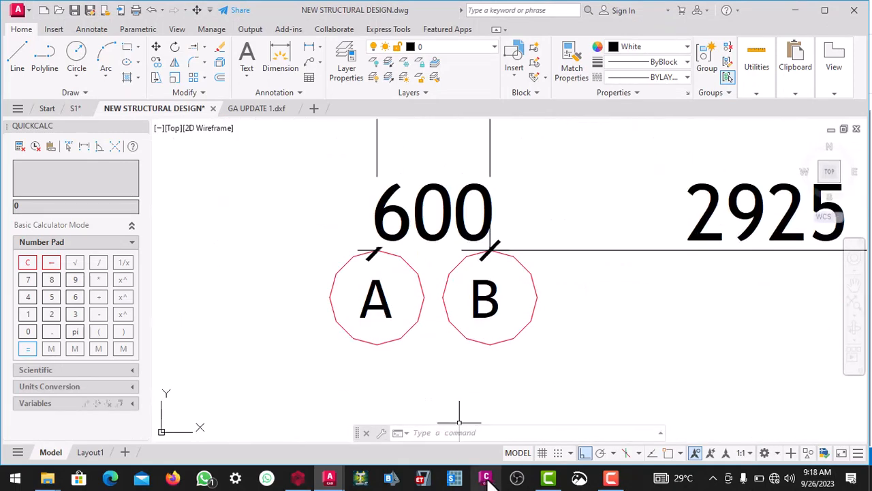
# Switch back to ProtaStructure and relabel vertical axis A16 as A
pyautogui.click(298, 478)
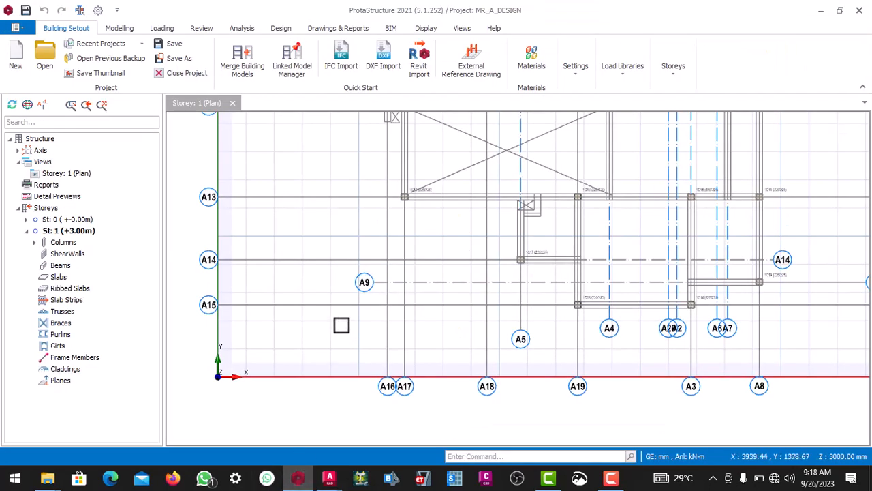
pyautogui.scroll(5, 386, 386)
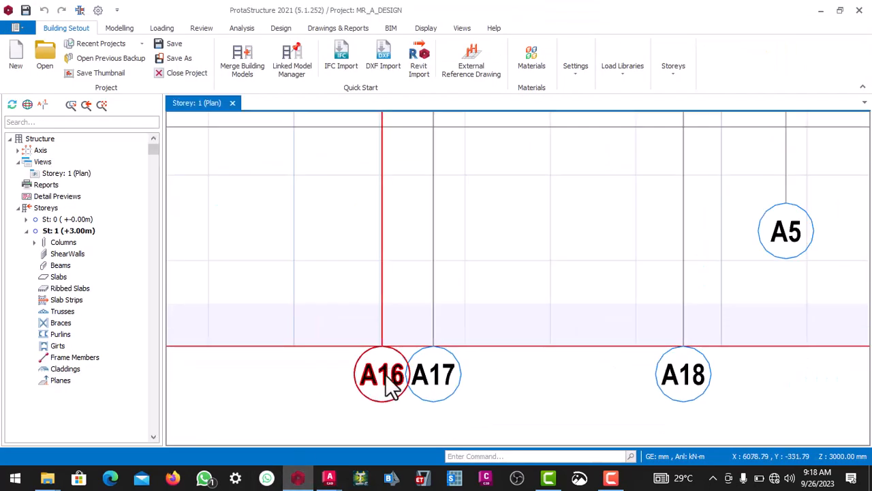
pyautogui.click(386, 375)
pyautogui.rightClick(386, 373)
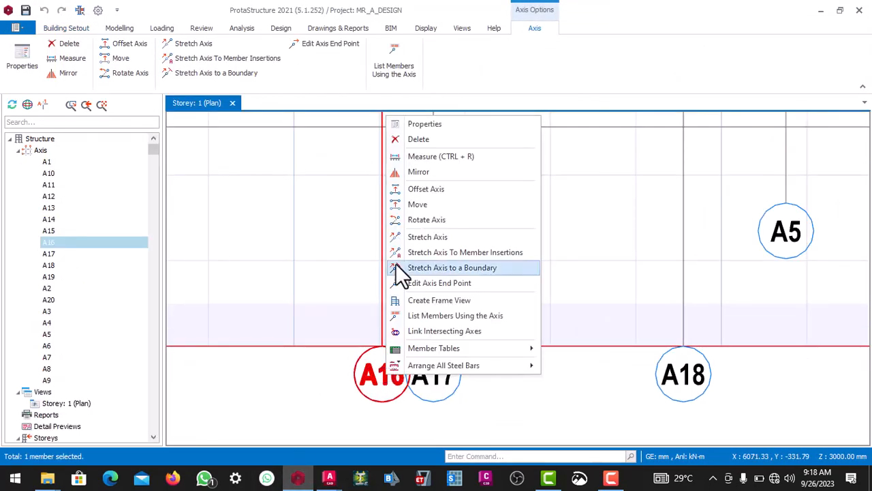
pyautogui.click(414, 125)
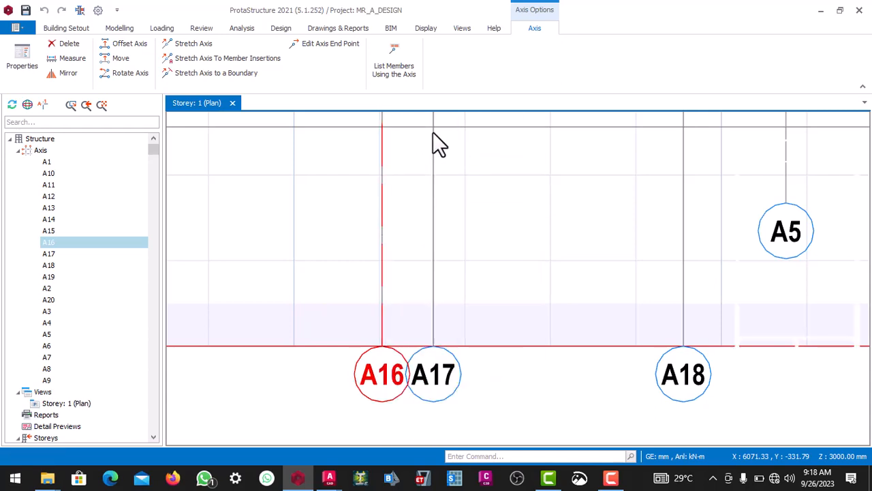
pyautogui.moveTo(821, 156); pyautogui.dragTo(843, 154)
pyautogui.write('A')
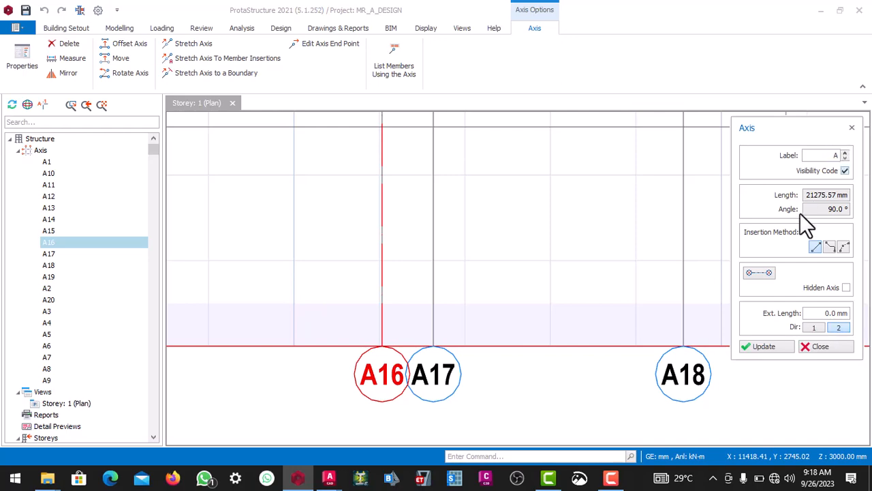
pyautogui.click(762, 348)
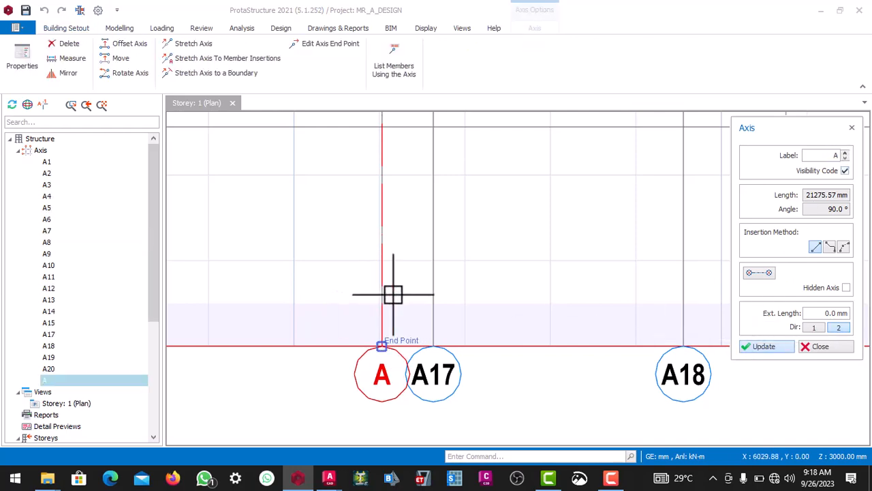
# Return to NEW STRUCTURAL DESIGN.dwg in AutoCAD and check the order of the grid labels following A
pyautogui.scroll(-5, 422, 300)
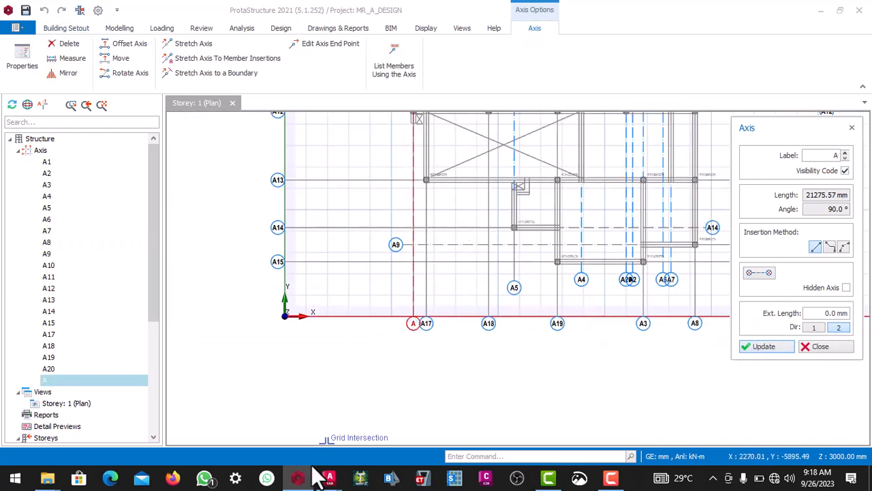
pyautogui.moveTo(328, 475)
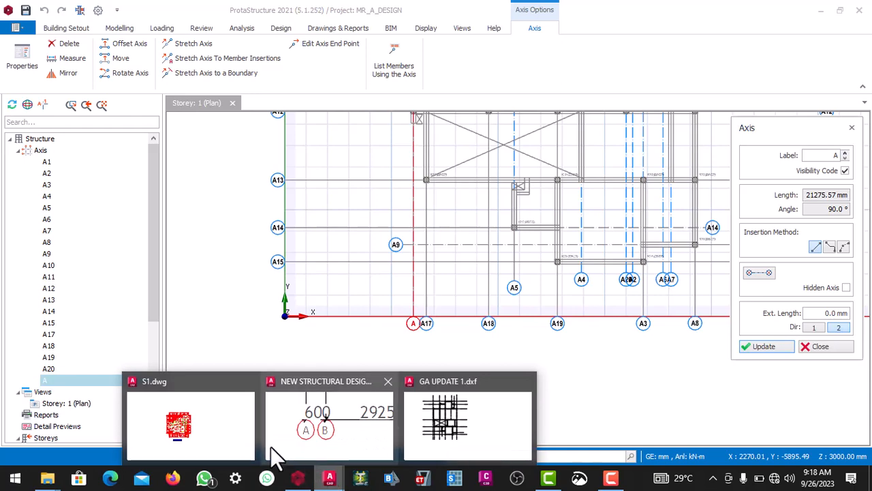
pyautogui.click(311, 428)
pyautogui.scroll(-10, 418, 287)
pyautogui.scroll(3, 442, 197)
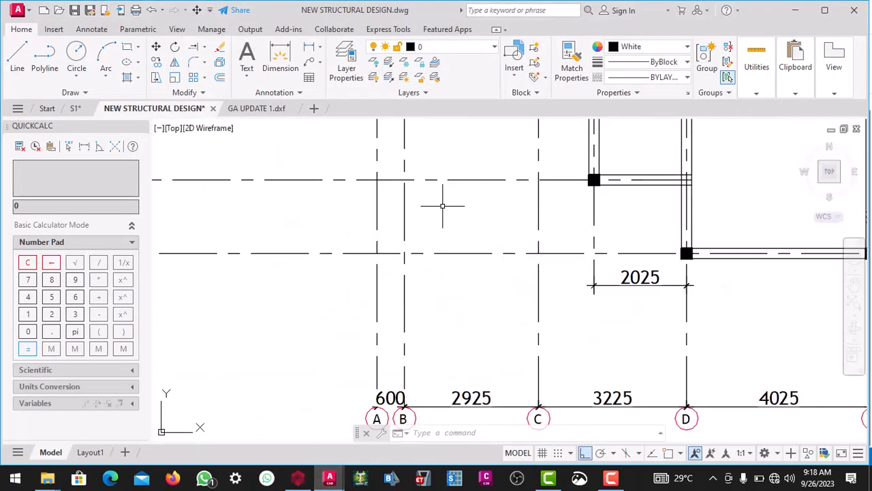
pyautogui.scroll(-2, 417, 249)
# Switch back to ProtaStructure and relabel vertical axis A17 as B, closing its properties when updated
pyautogui.click(298, 478)
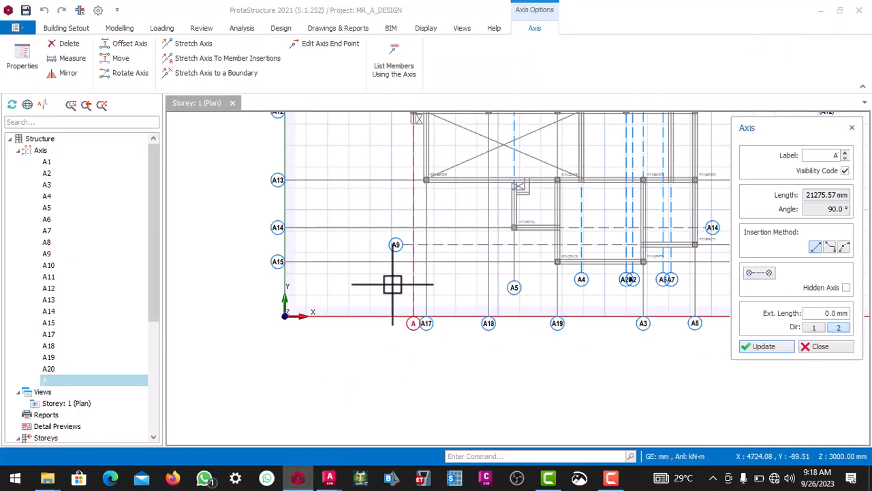
pyautogui.scroll(3, 409, 300)
pyautogui.press('Escape')
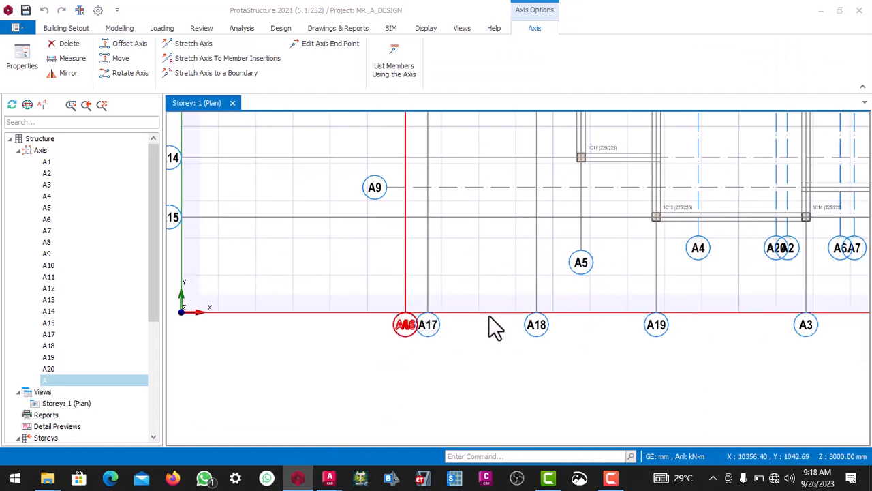
pyautogui.click(427, 325)
pyautogui.scroll(2, 428, 325)
pyautogui.click(432, 328)
pyautogui.rightClick(433, 327)
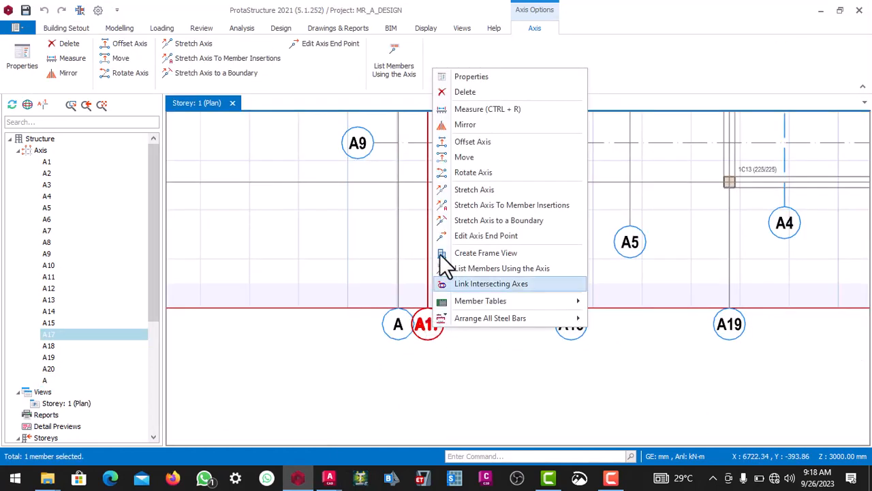
pyautogui.click(460, 80)
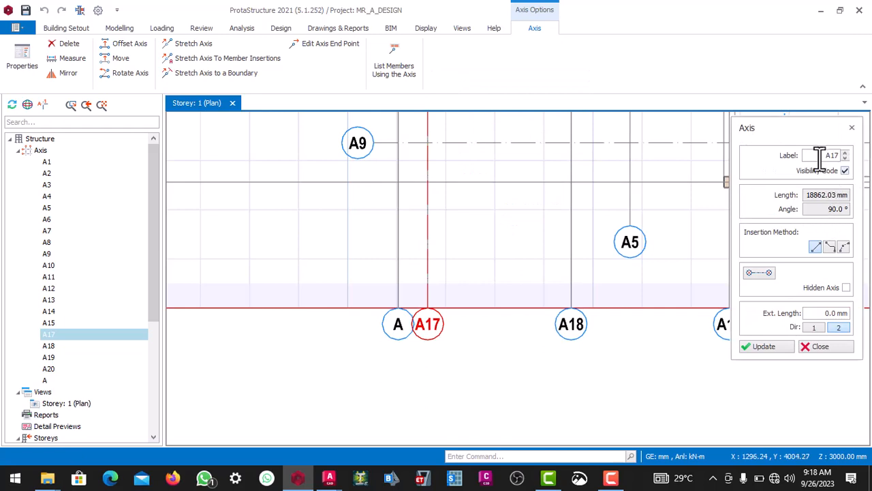
pyautogui.moveTo(819, 155); pyautogui.dragTo(843, 155)
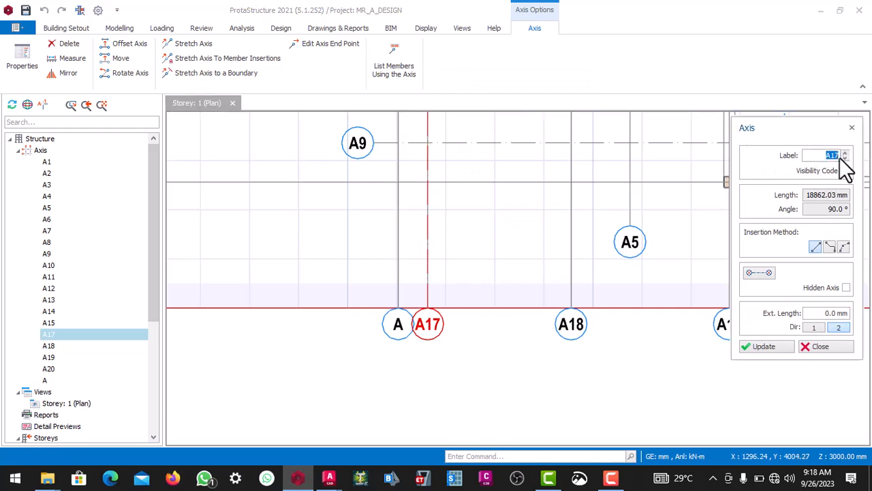
pyautogui.write('B')
pyautogui.click(768, 340)
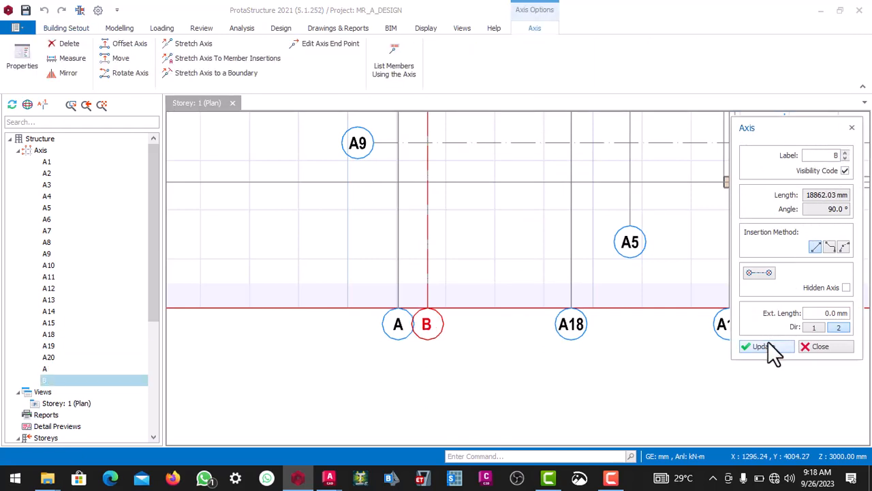
pyautogui.click(809, 346)
# Stretch the upper end of axis B until its bubble is level with the head of axis A
pyautogui.scroll(-5, 528, 307)
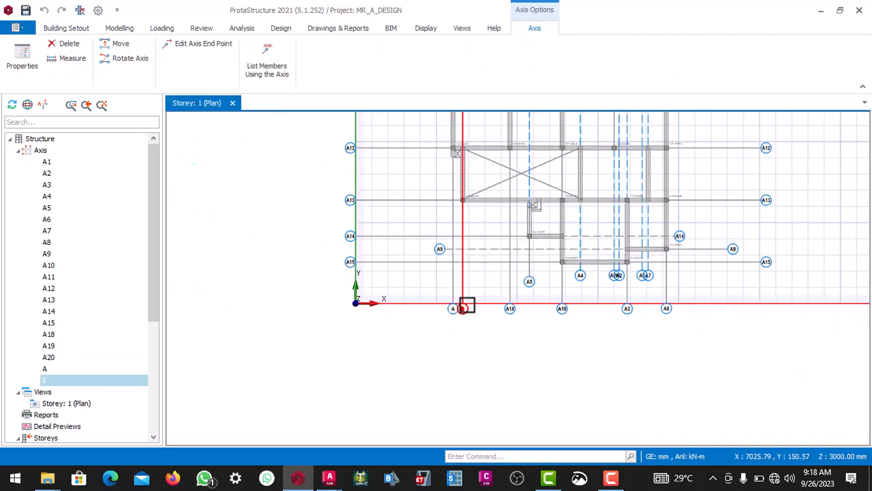
pyautogui.scroll(5, 467, 211)
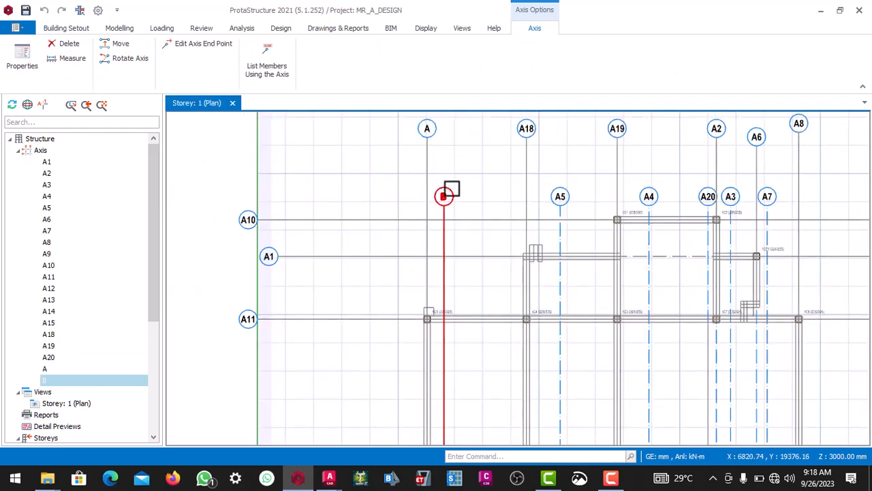
pyautogui.scroll(-2, 539, 239)
pyautogui.scroll(3, 487, 202)
pyautogui.scroll(-3, 547, 243)
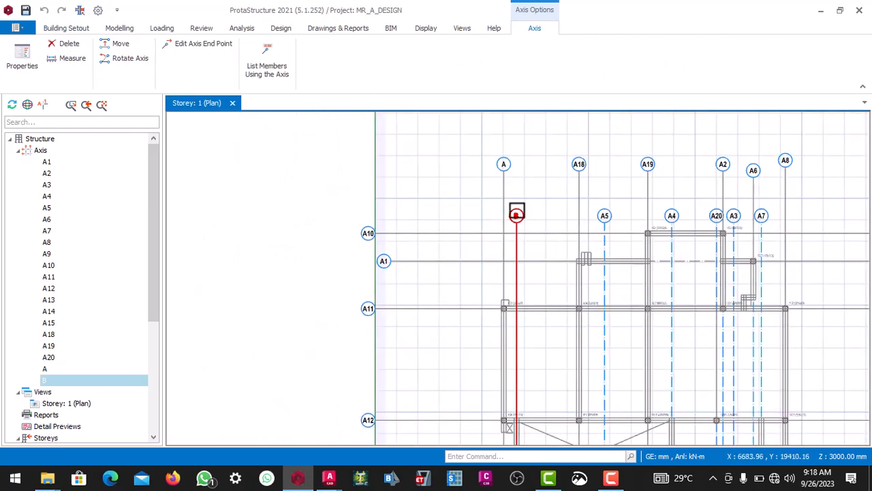
pyautogui.scroll(3, 517, 212)
pyautogui.click(517, 213)
pyautogui.rightClick(520, 208)
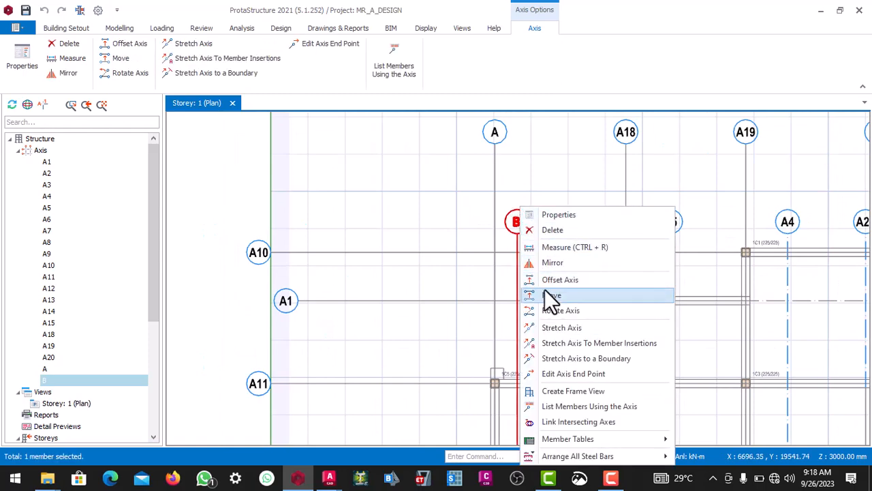
pyautogui.click(548, 327)
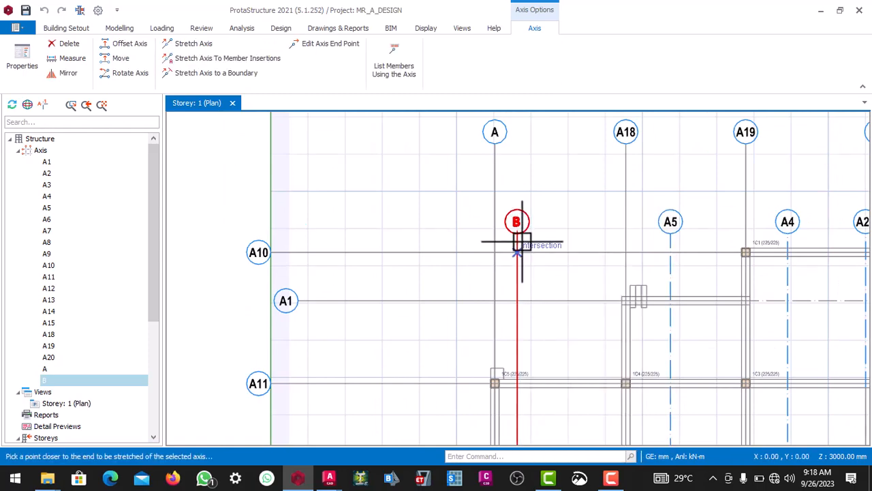
pyautogui.scroll(-2, 524, 201)
pyautogui.scroll(2, 525, 164)
pyautogui.click(524, 181)
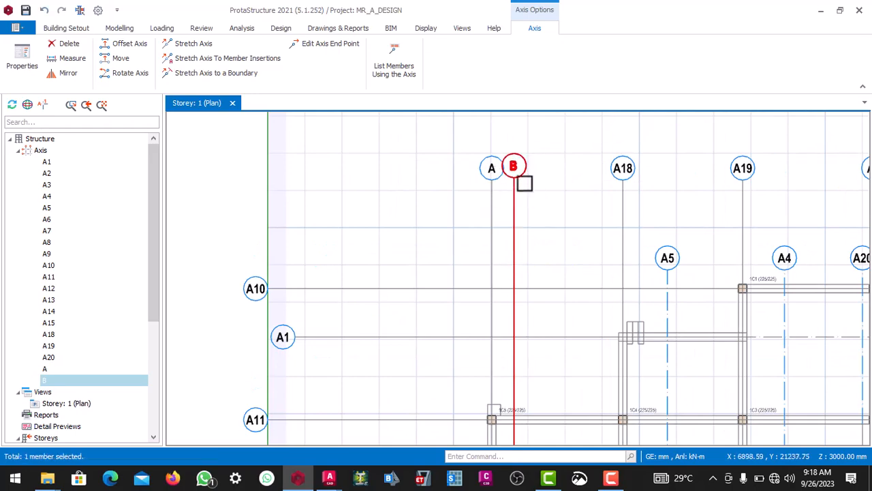
pyautogui.scroll(-5, 522, 200)
pyautogui.press('Escape')
# Switch to NEW STRUCTURAL DESIGN.dwg in AutoCAD and look up the grid label that follows B below the floor plan
pyautogui.scroll(3, 565, 185)
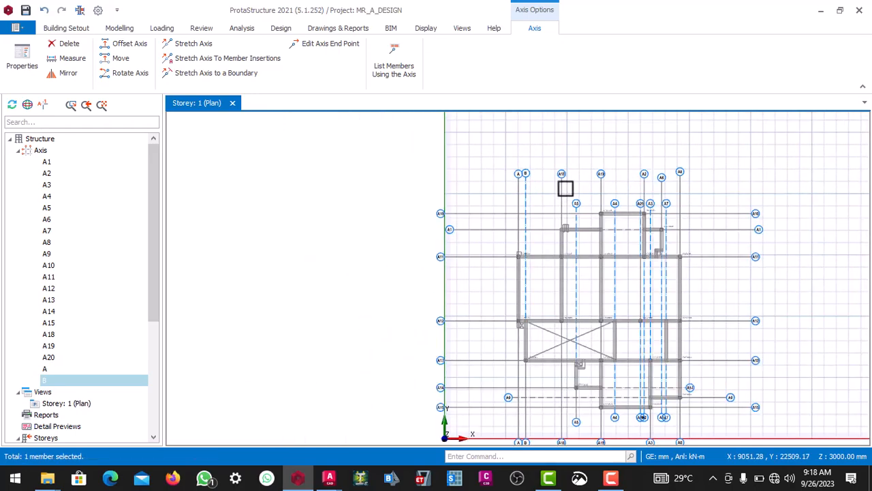
pyautogui.scroll(1, 560, 166)
pyautogui.scroll(-3, 552, 168)
pyautogui.scroll(1, 547, 262)
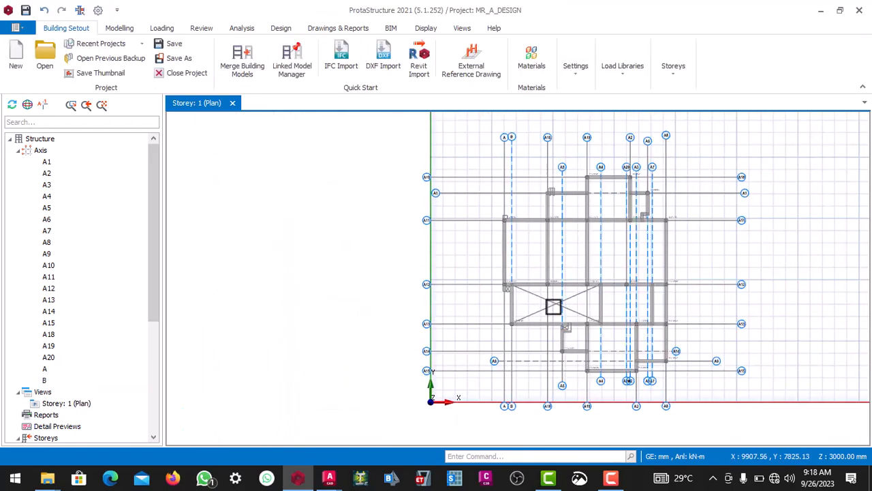
pyautogui.scroll(-3, 553, 306)
pyautogui.scroll(3, 545, 310)
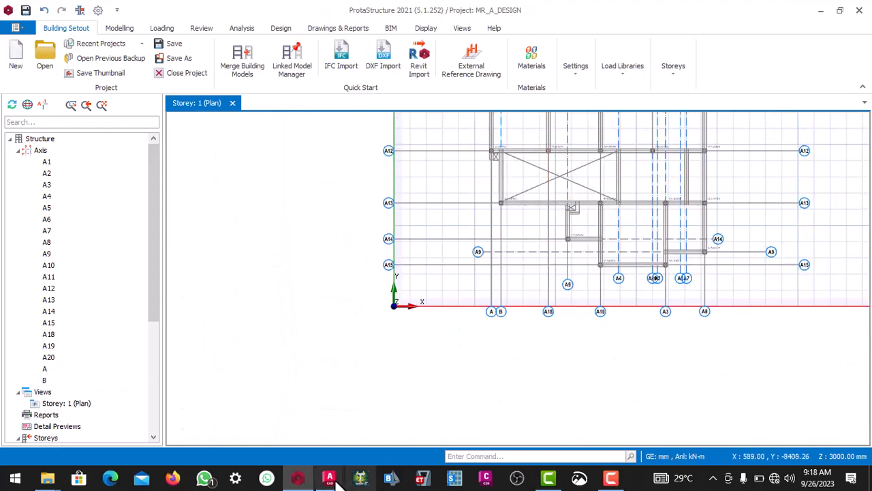
pyautogui.click(329, 478)
pyautogui.scroll(-6, 418, 312)
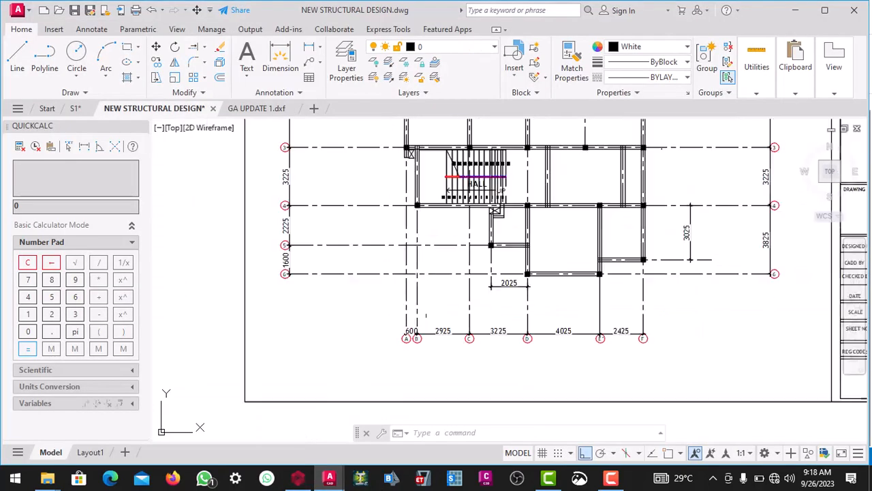
pyautogui.scroll(6, 446, 319)
pyautogui.scroll(8, 447, 318)
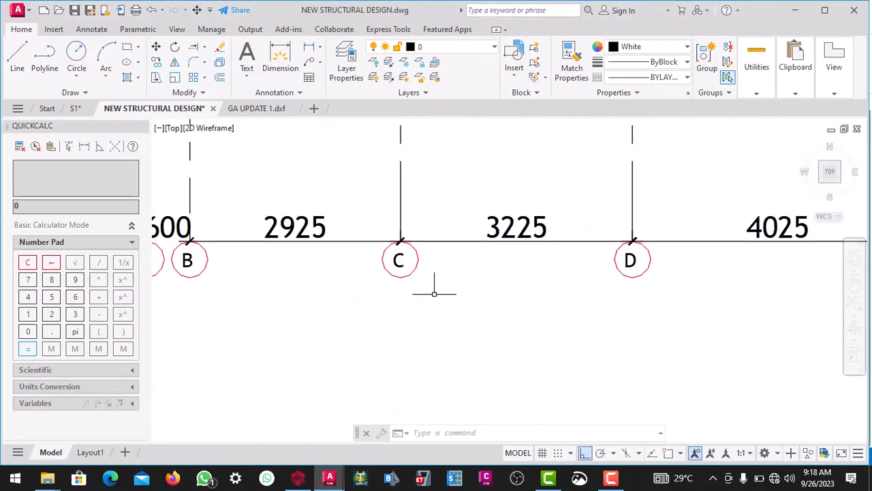
pyautogui.scroll(-2, 370, 244)
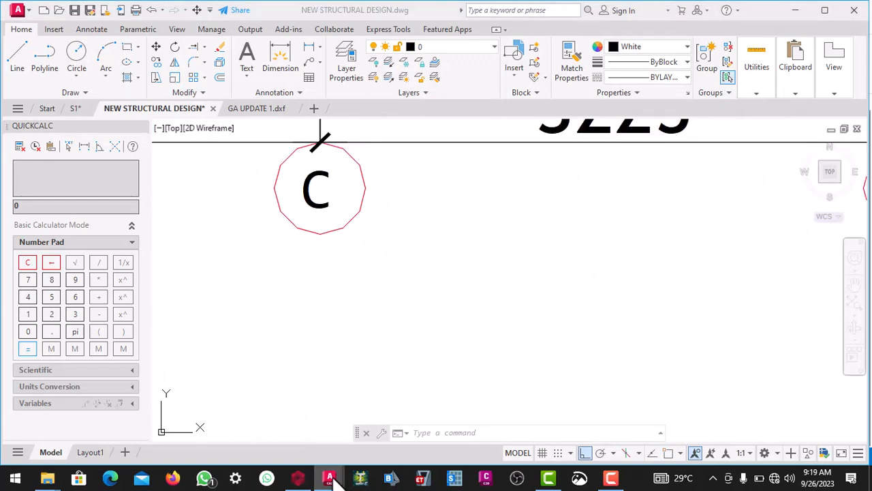
# Switch back to ProtaStructure and relabel vertical axis A18 as C, closing its properties when updated
pyautogui.click(298, 477)
pyautogui.scroll(6, 526, 306)
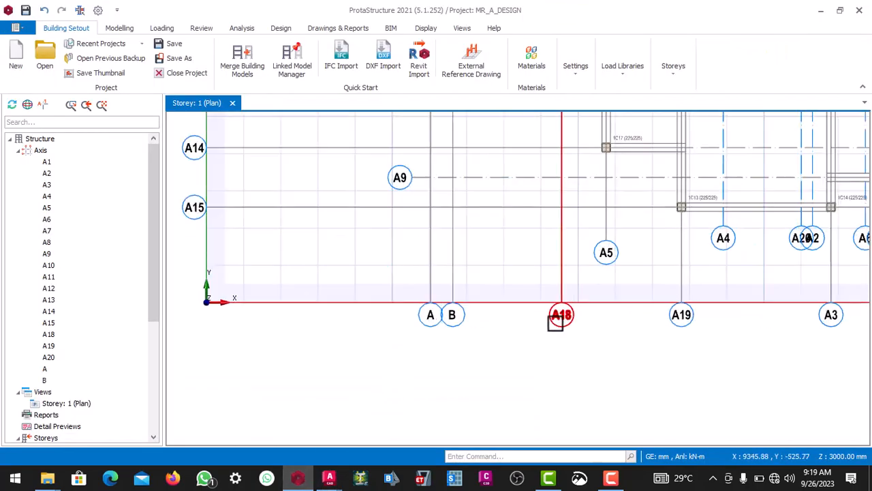
pyautogui.click(565, 311)
pyautogui.rightClick(566, 311)
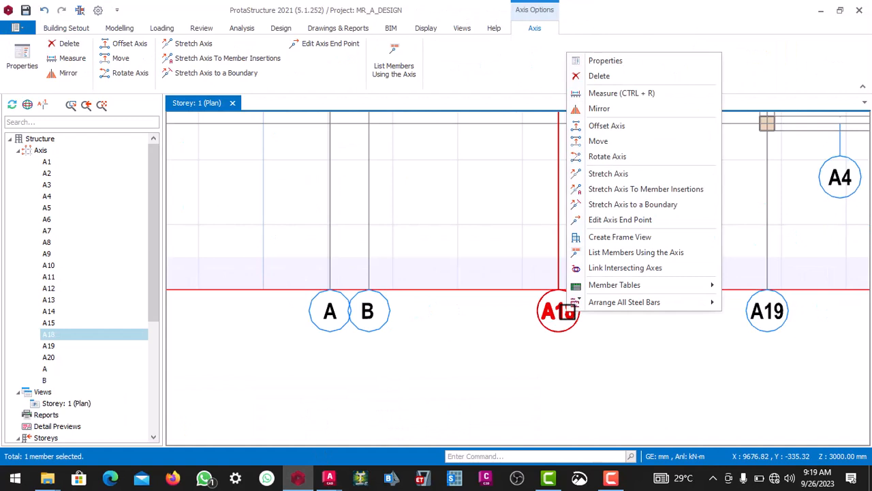
pyautogui.click(596, 63)
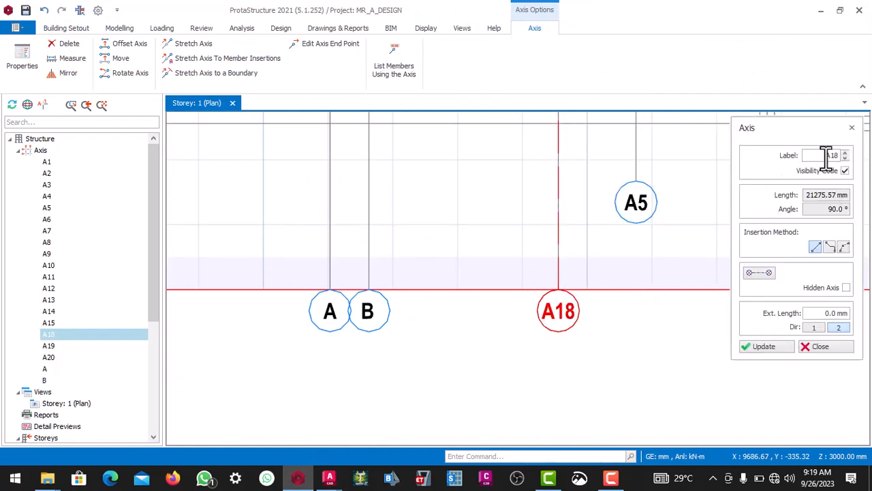
pyautogui.doubleClick(838, 155)
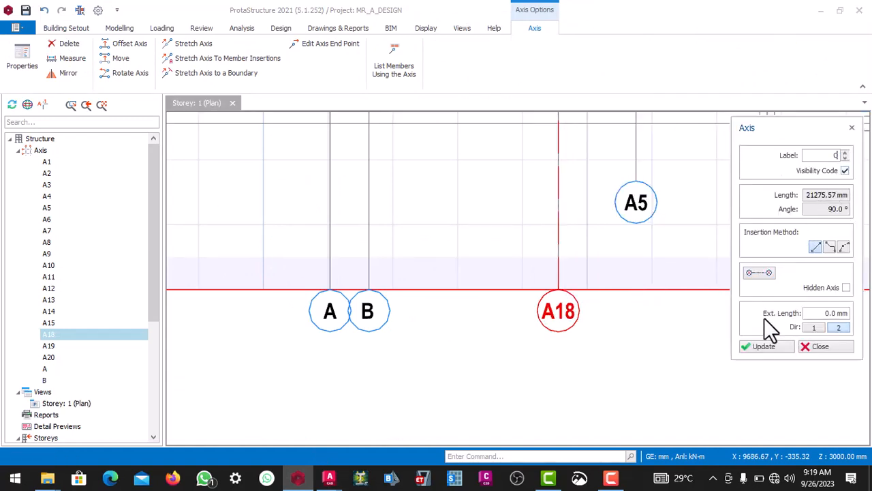
pyautogui.write('C')
pyautogui.click(755, 345)
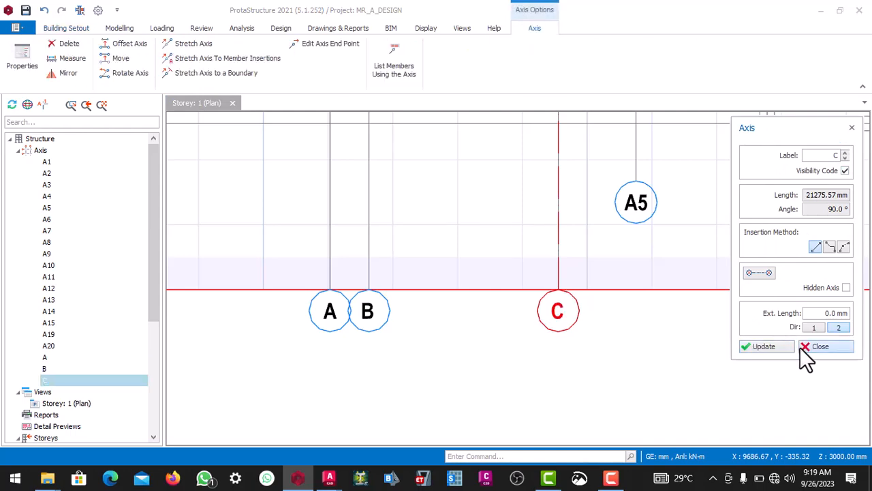
pyautogui.click(803, 346)
# Return to NEW STRUCTURAL DESIGN.dwg in AutoCAD and examine the numbered horizontal grids and the unlabelled wall line between grids 1 and 2
pyautogui.scroll(-5, 568, 300)
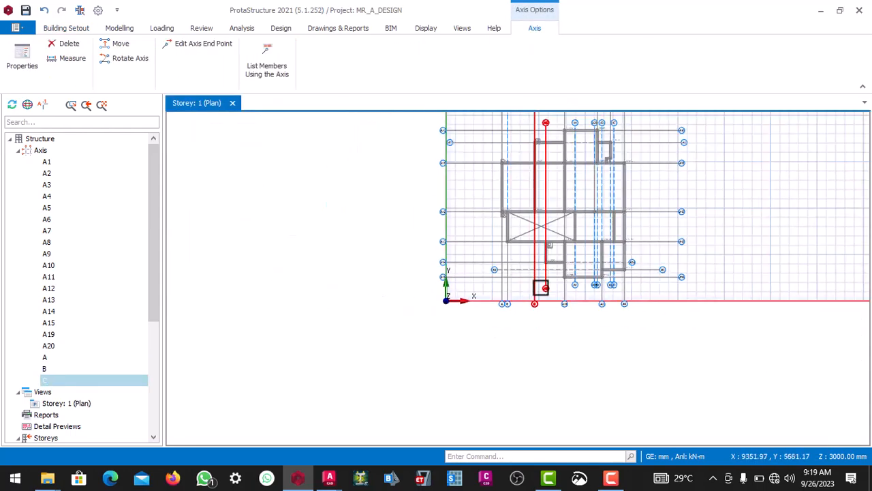
pyautogui.scroll(5, 476, 175)
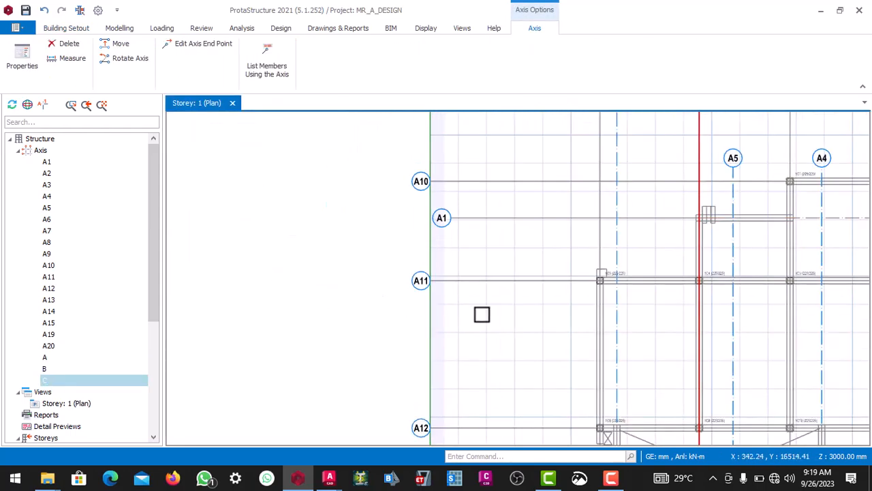
pyautogui.click(328, 477)
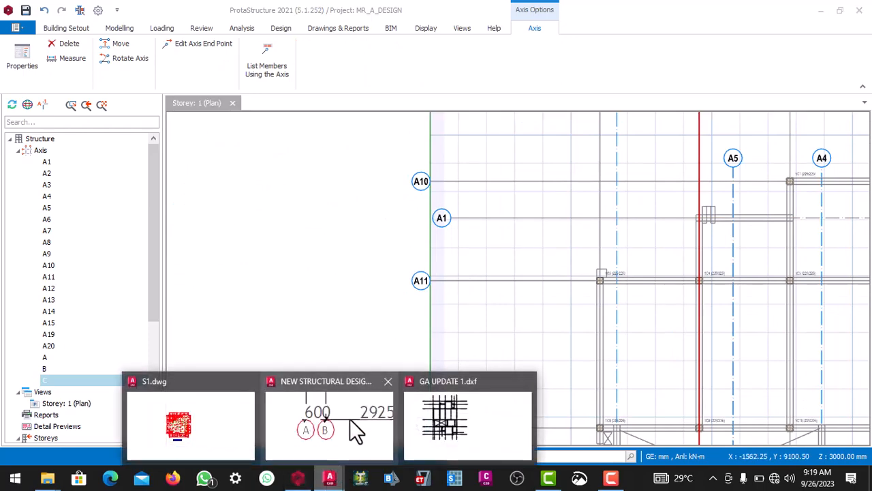
pyautogui.click(381, 430)
pyautogui.scroll(-5, 420, 321)
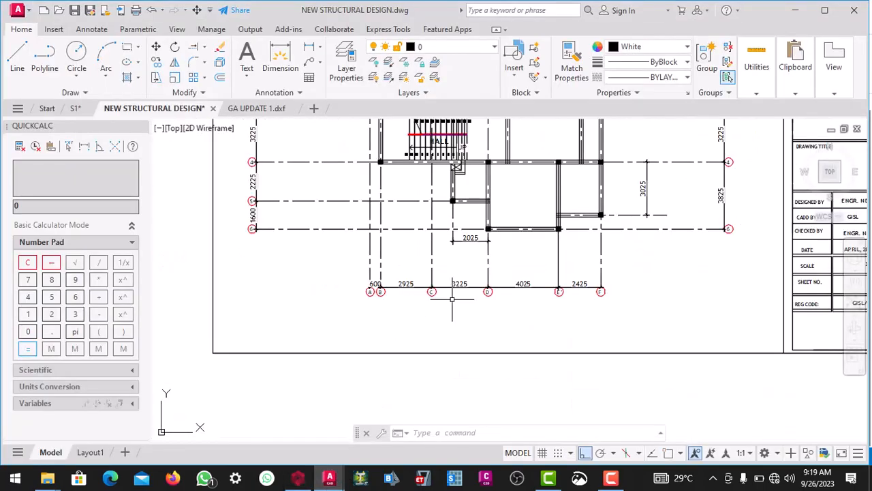
pyautogui.scroll(12, 424, 215)
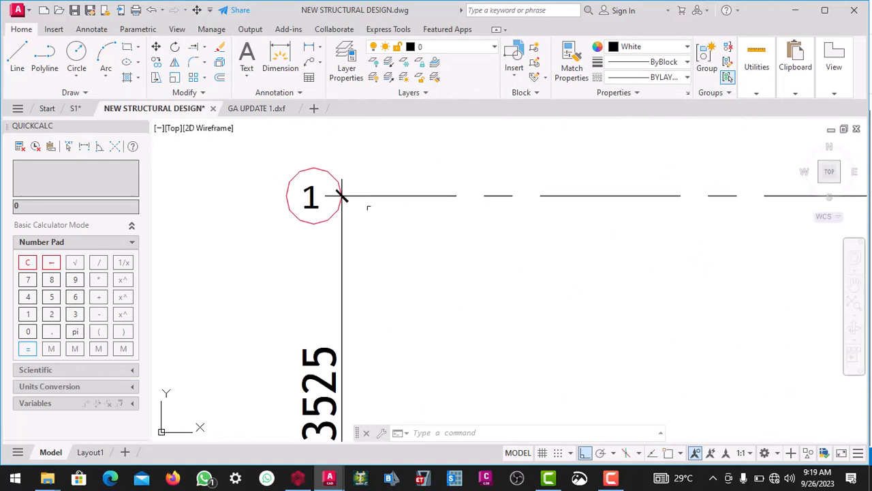
pyautogui.scroll(-2, 341, 198)
pyautogui.scroll(-6, 457, 220)
pyautogui.scroll(6, 620, 220)
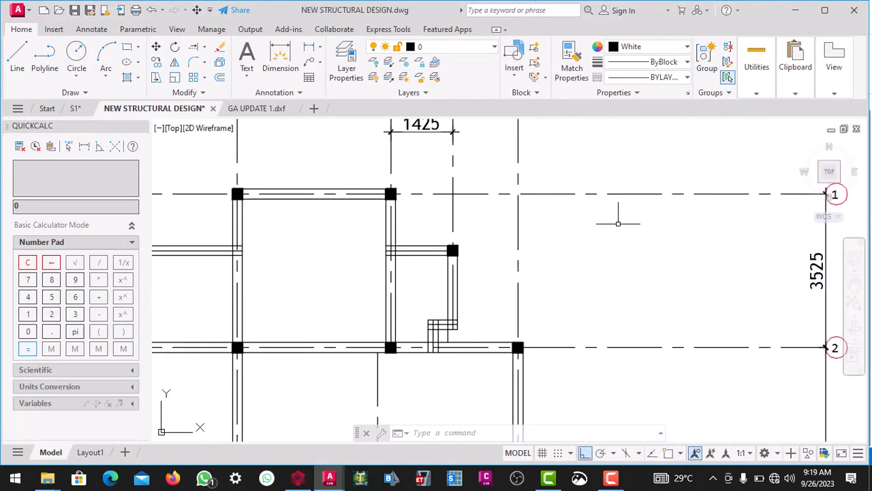
pyautogui.scroll(-2, 522, 226)
pyautogui.scroll(-5, 522, 227)
pyautogui.scroll(6, 467, 225)
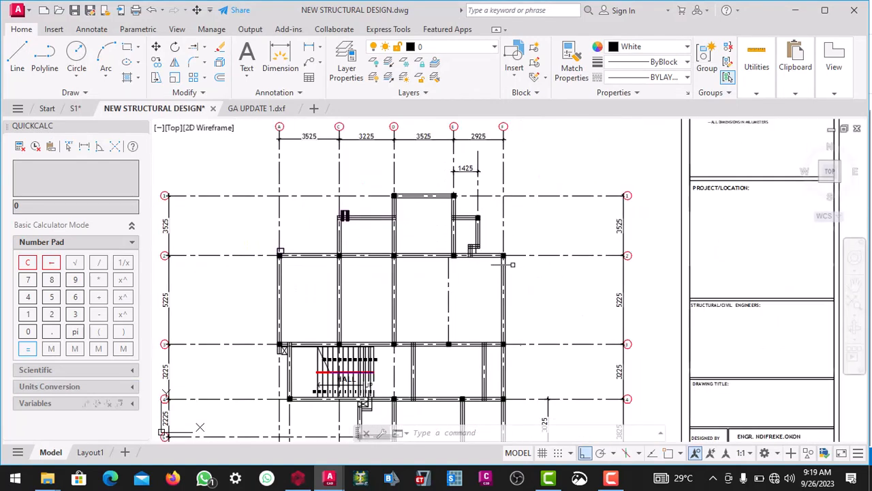
pyautogui.scroll(4, 467, 224)
# Stretch the centreline of the short wall east of grid E, between grids 1 and 2, eastward to the 3525 dimension line
pyautogui.click(489, 176)
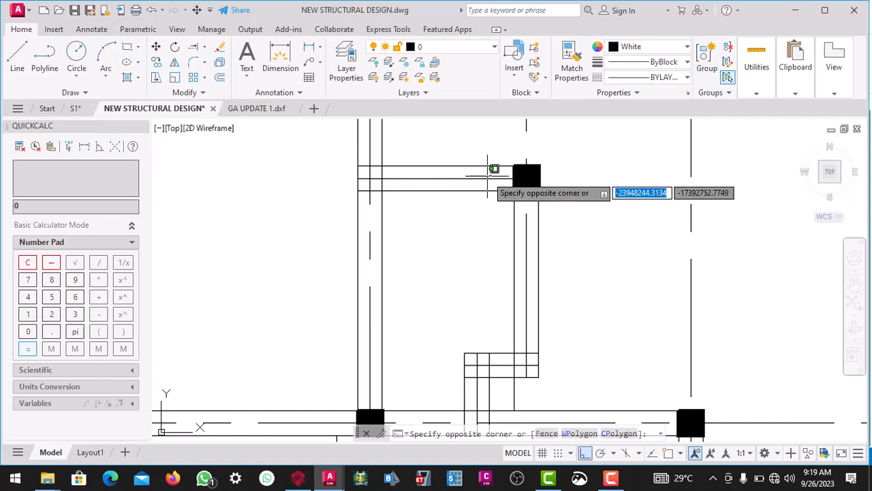
pyautogui.press('Escape')
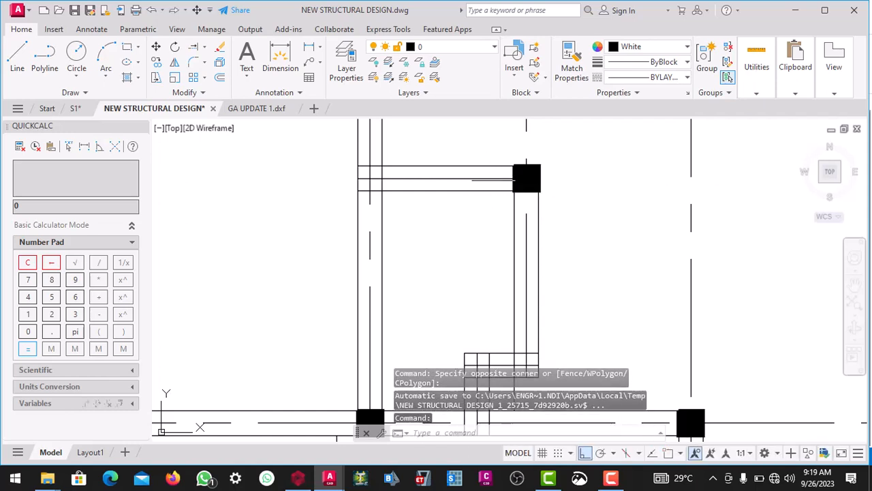
pyautogui.click(493, 180)
pyautogui.click(492, 174)
pyautogui.click(538, 178)
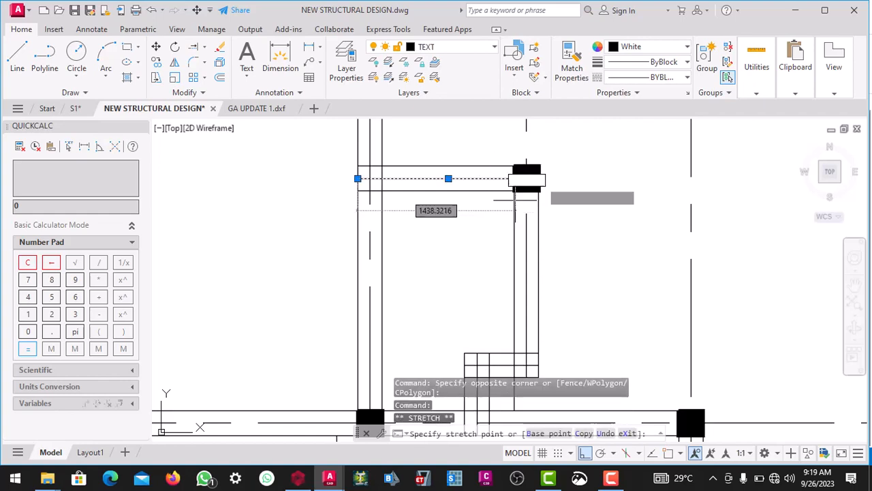
pyautogui.scroll(-5, 467, 205)
pyautogui.scroll(5, 592, 199)
pyautogui.scroll(4, 549, 203)
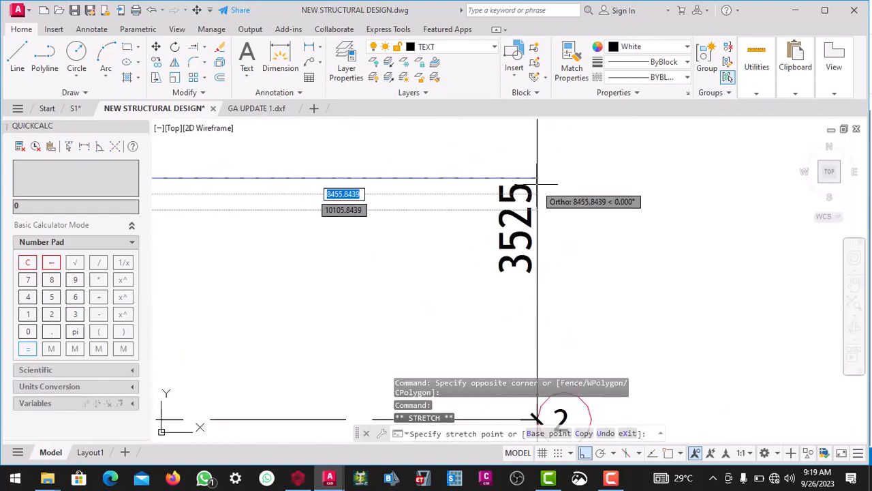
pyautogui.click(540, 182)
pyautogui.scroll(-8, 565, 203)
pyautogui.press('Escape')
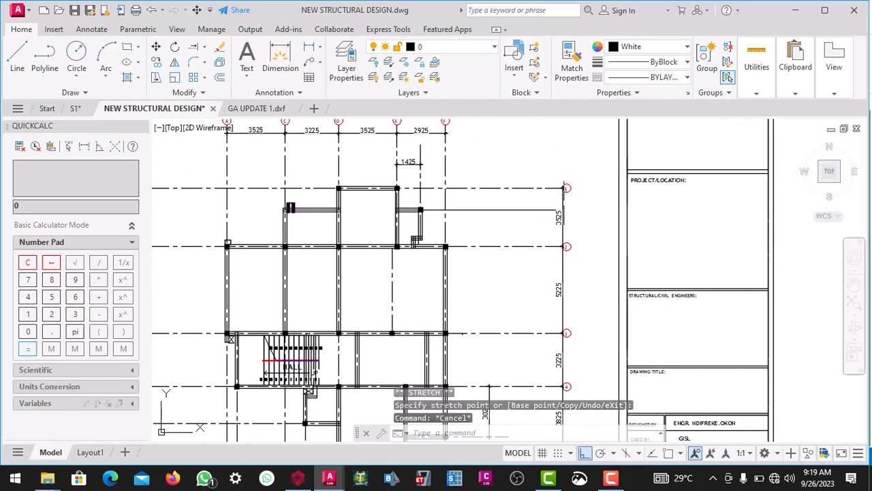
# Stretch the centreline of the wall between grids C and D westward past grid A, close to the 3525 dimension line
pyautogui.scroll(4, 565, 198)
pyautogui.scroll(-5, 506, 218)
pyautogui.scroll(5, 420, 163)
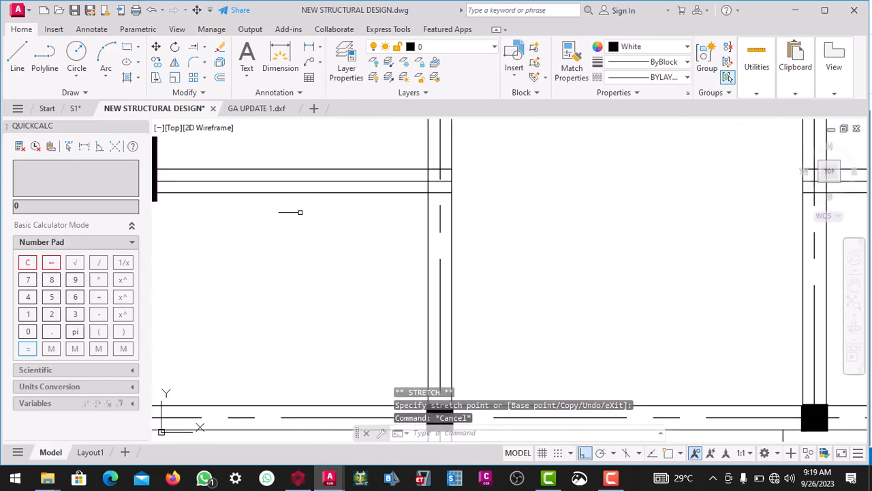
pyautogui.scroll(-5, 477, 184)
pyautogui.scroll(6, 515, 198)
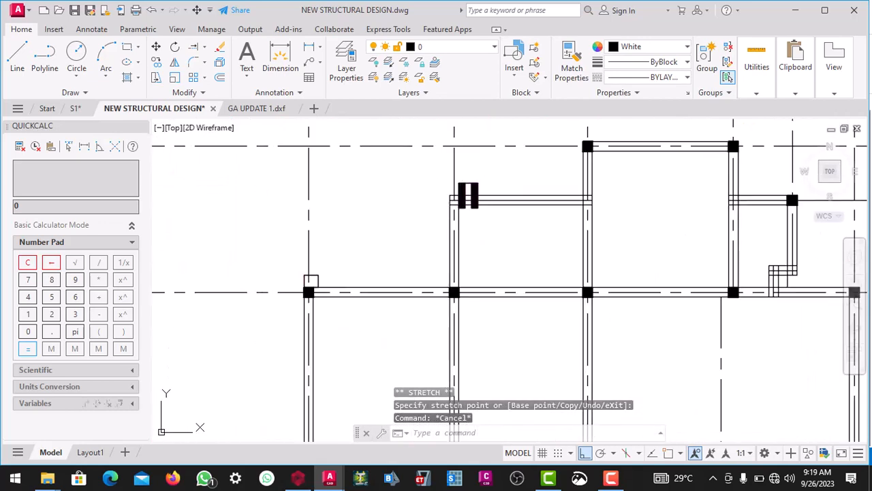
pyautogui.click(516, 190)
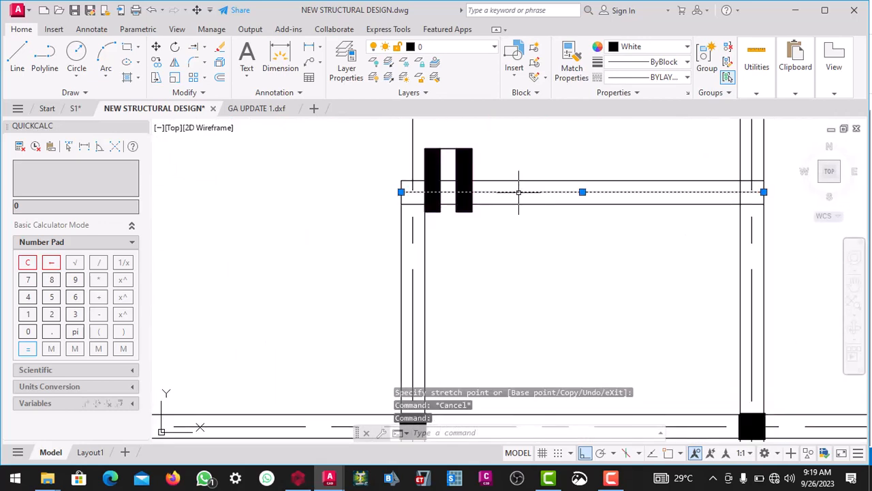
pyautogui.click(401, 192)
pyautogui.scroll(-6, 392, 194)
pyautogui.scroll(-4, 308, 203)
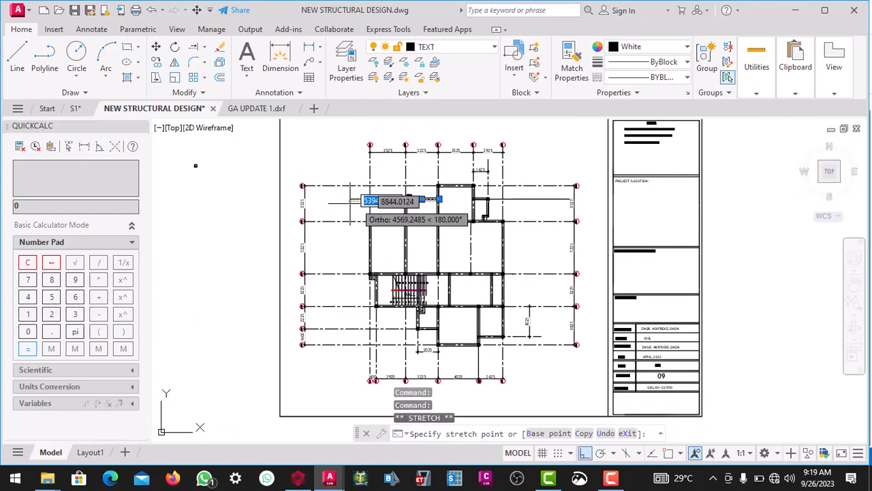
pyautogui.scroll(5, 355, 198)
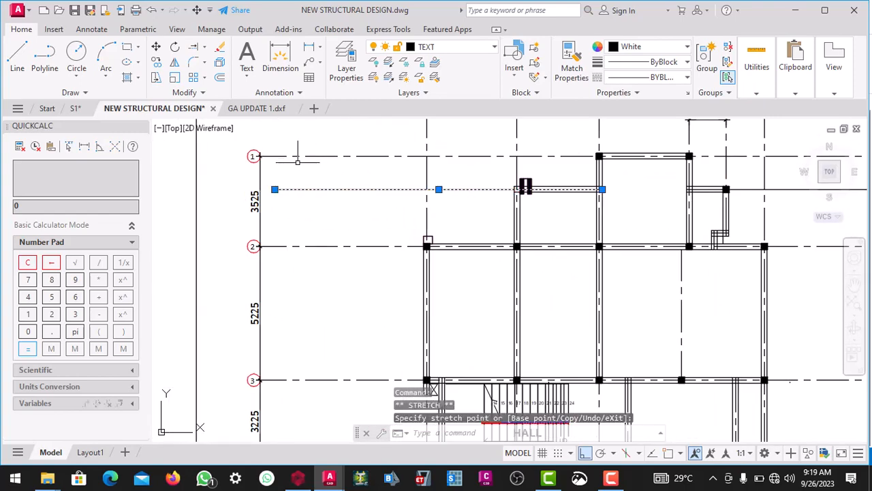
pyautogui.press('Escape')
pyautogui.scroll(-4, 300, 170)
pyautogui.scroll(5, 529, 188)
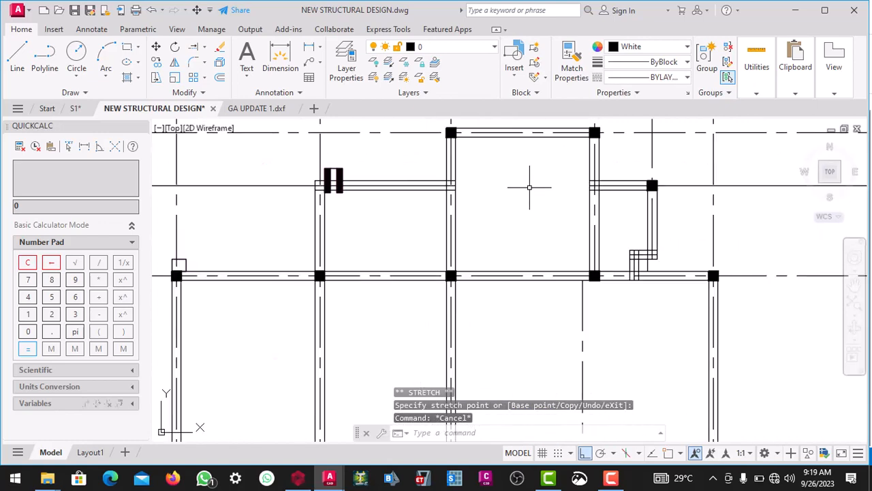
pyautogui.scroll(4, 612, 187)
pyautogui.click(611, 182)
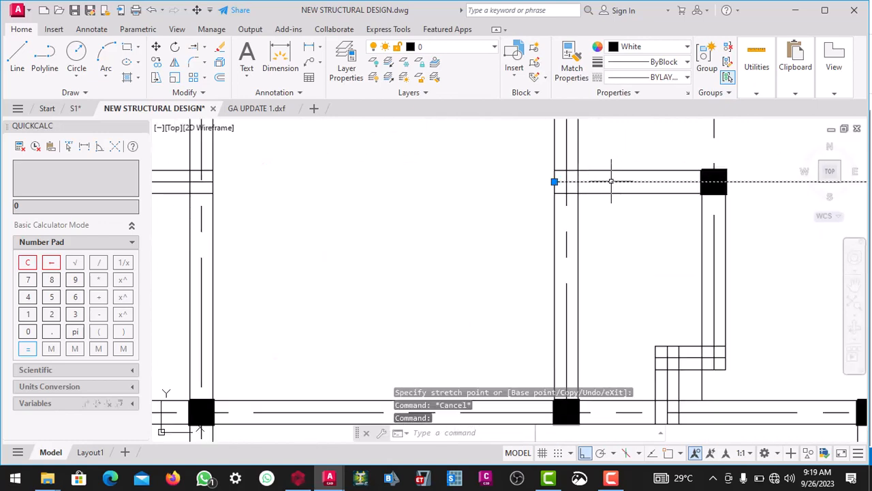
pyautogui.click(554, 181)
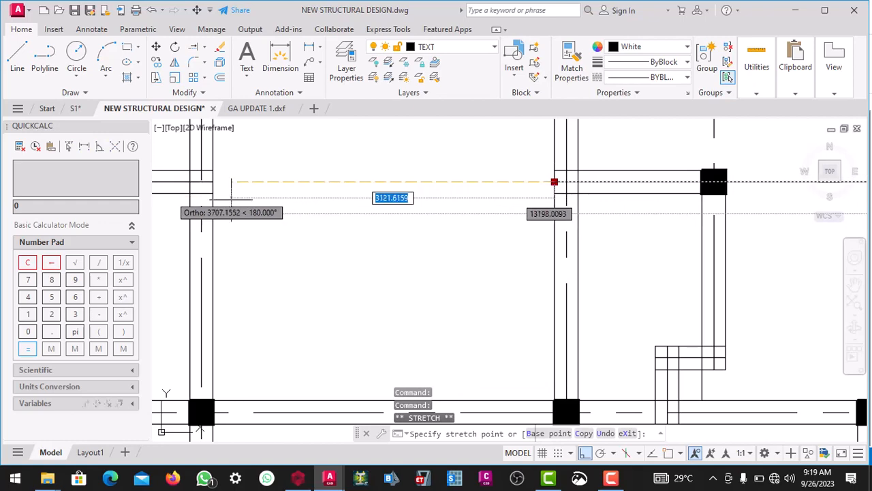
pyautogui.scroll(-6, 450, 206)
pyautogui.press('Escape')
pyautogui.press('Escape')
pyautogui.scroll(6, 606, 204)
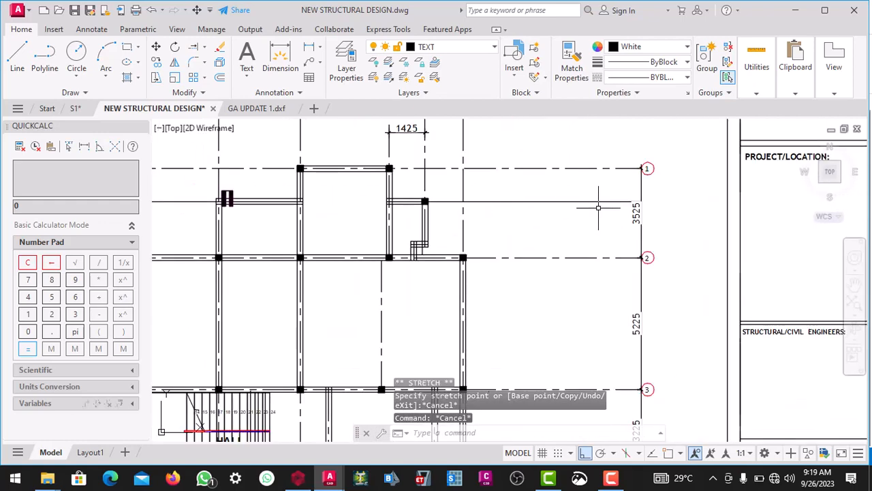
pyautogui.scroll(-2, 600, 232)
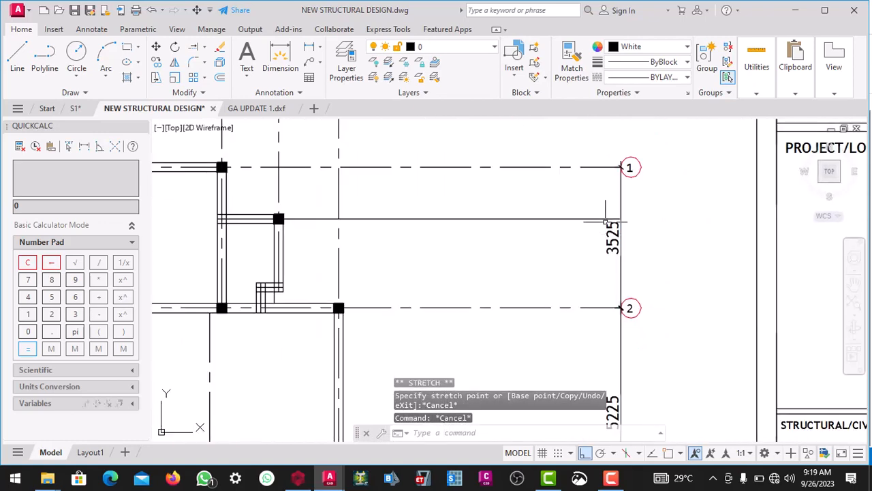
# Switch to ProtaStructure and relabel the topmost horizontal axis A10 as 1, closing its properties when updated
pyautogui.click(298, 477)
pyautogui.scroll(-2, 429, 300)
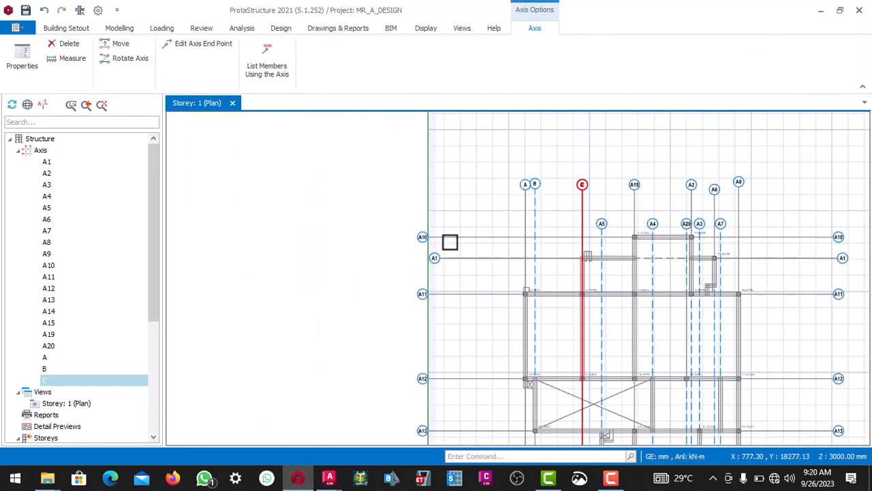
pyautogui.scroll(-2, 456, 251)
pyautogui.scroll(2, 447, 246)
pyautogui.scroll(5, 447, 247)
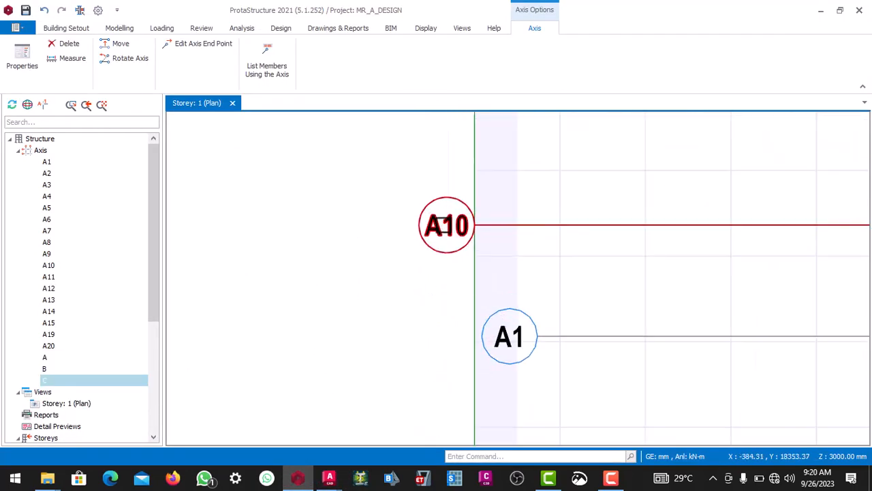
pyautogui.click(444, 225)
pyautogui.rightClick(445, 225)
pyautogui.click(477, 215)
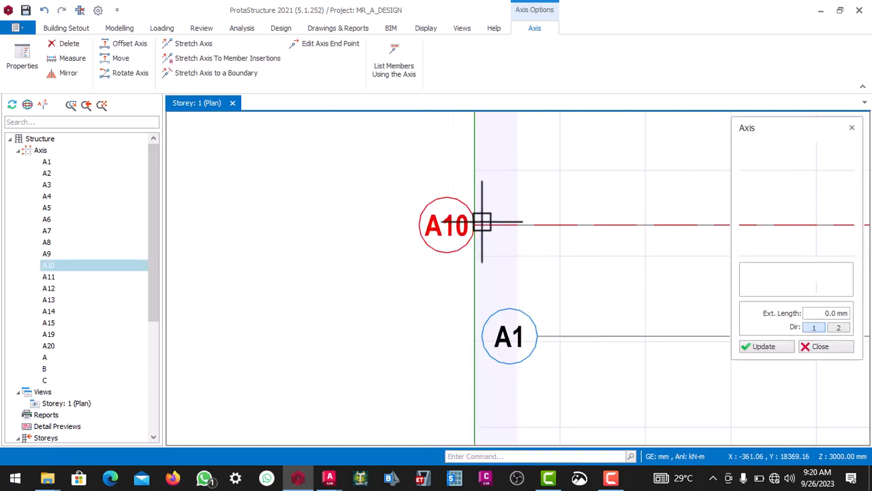
pyautogui.doubleClick(833, 155)
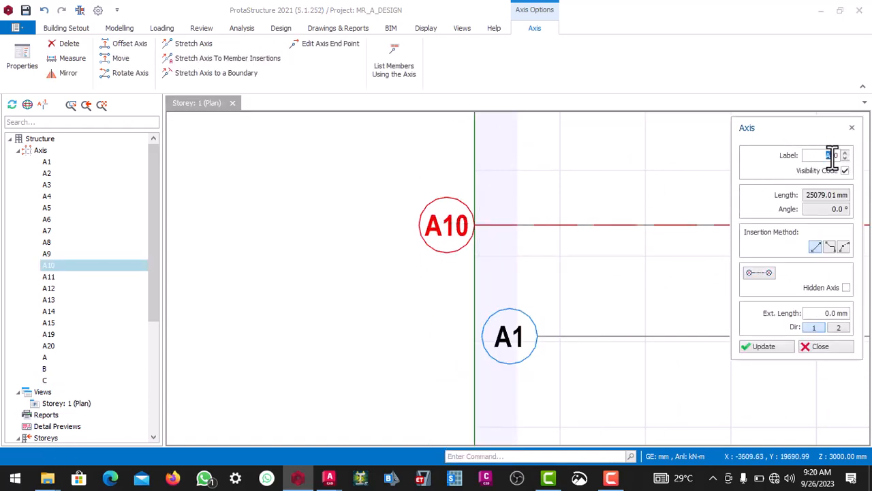
pyautogui.click(760, 346)
pyautogui.click(812, 347)
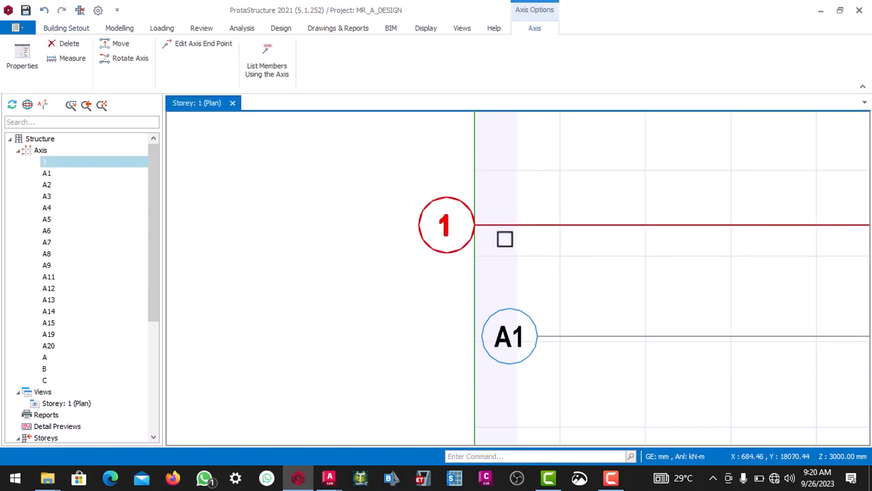
# Relabel horizontal axis A1, between axes 1 and A11, as 1' and close its properties when updated
pyautogui.scroll(-3, 442, 232)
pyautogui.scroll(-4, 584, 265)
pyautogui.scroll(2, 657, 257)
pyautogui.scroll(2, 594, 239)
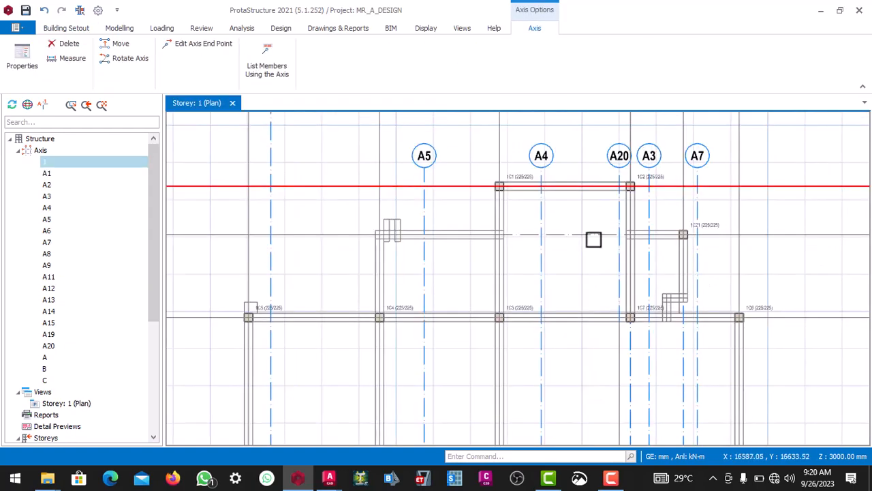
pyautogui.scroll(-3, 650, 249)
pyautogui.scroll(5, 649, 249)
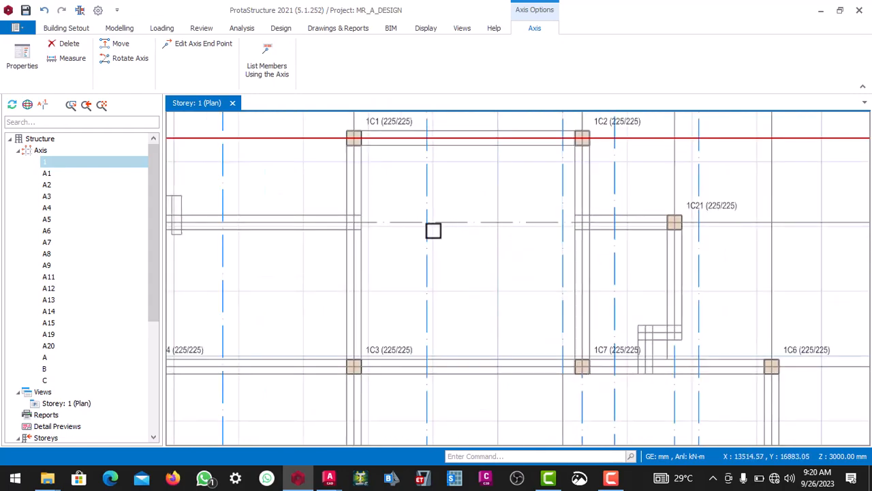
pyautogui.scroll(-2, 471, 230)
pyautogui.scroll(2, 421, 225)
pyautogui.scroll(-3, 497, 240)
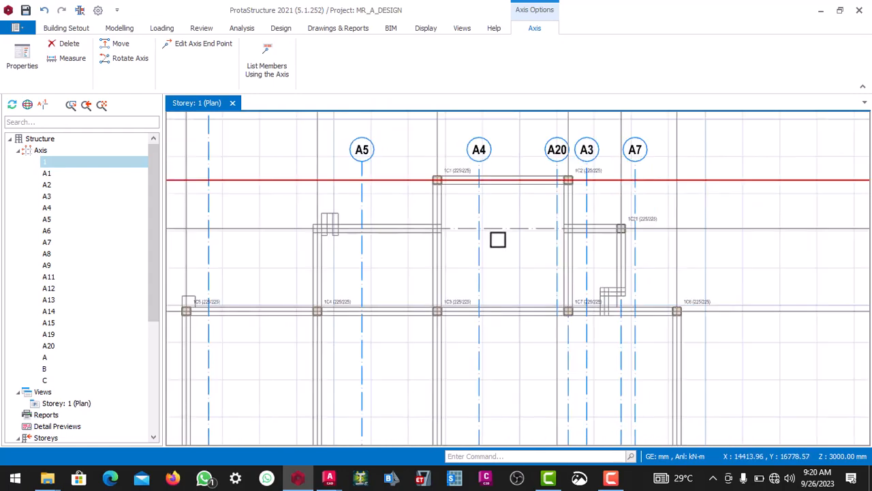
pyautogui.scroll(1, 539, 236)
pyautogui.scroll(-2, 532, 240)
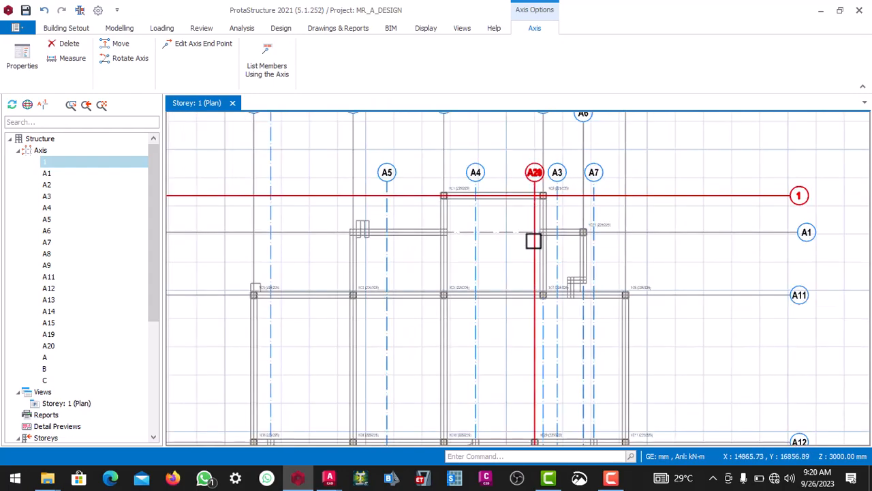
pyautogui.scroll(2, 729, 239)
pyautogui.rightClick(750, 230)
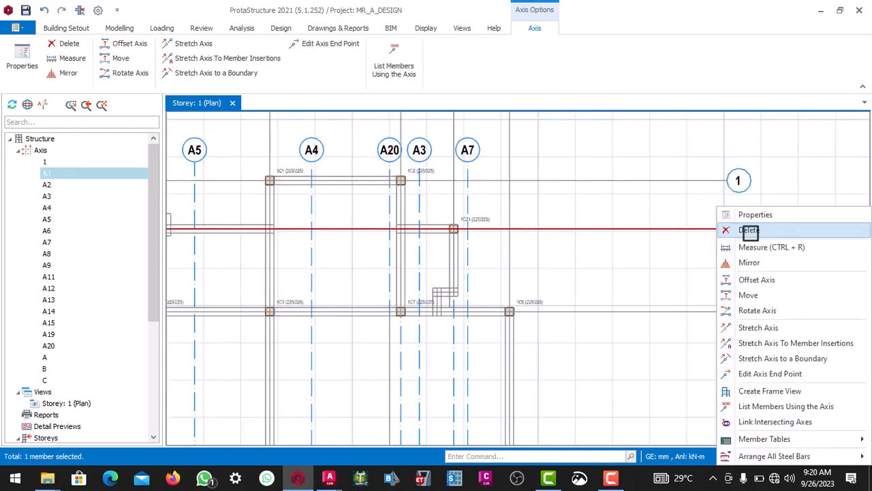
pyautogui.click(755, 215)
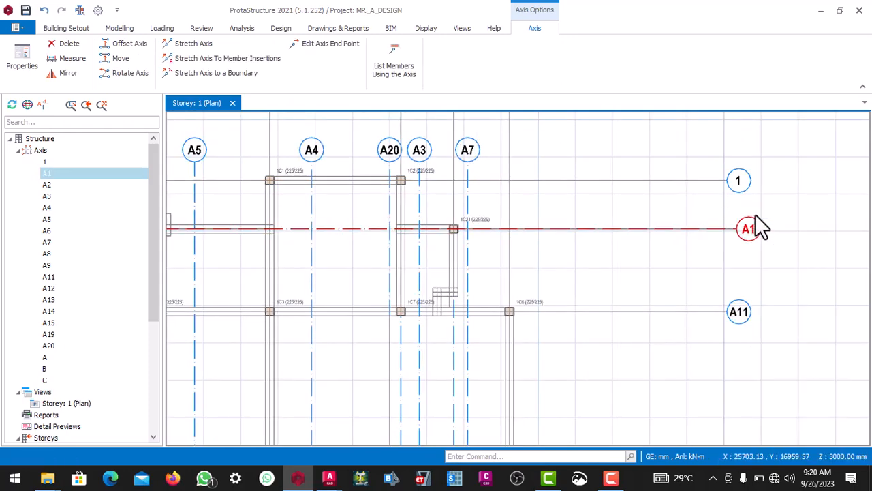
pyautogui.doubleClick(835, 155)
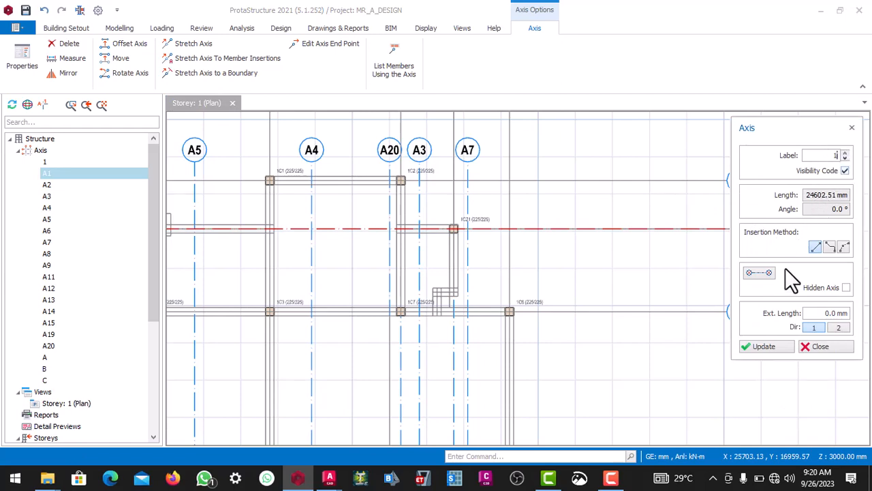
pyautogui.click(753, 345)
pyautogui.click(812, 349)
# Examine the storey plan around axis 1', including the walls and columns between axes 1 and A11 and the crossing vertical axes
pyautogui.scroll(-5, 650, 247)
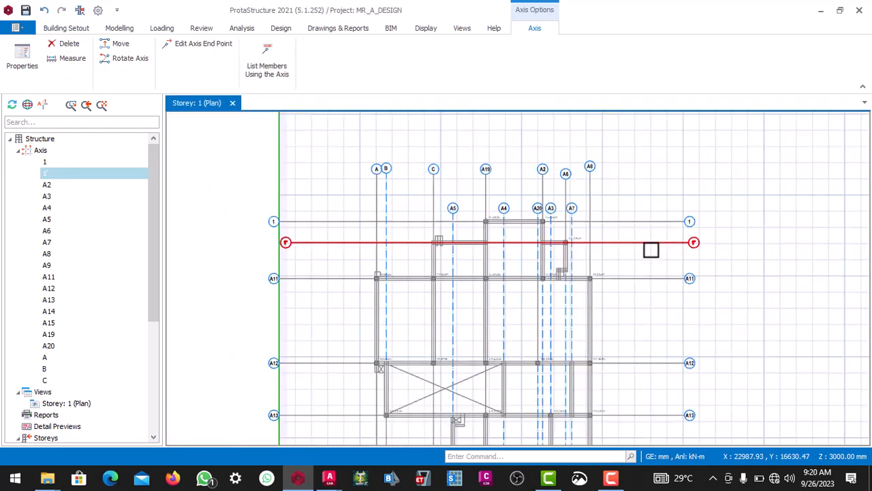
pyautogui.scroll(6, 516, 267)
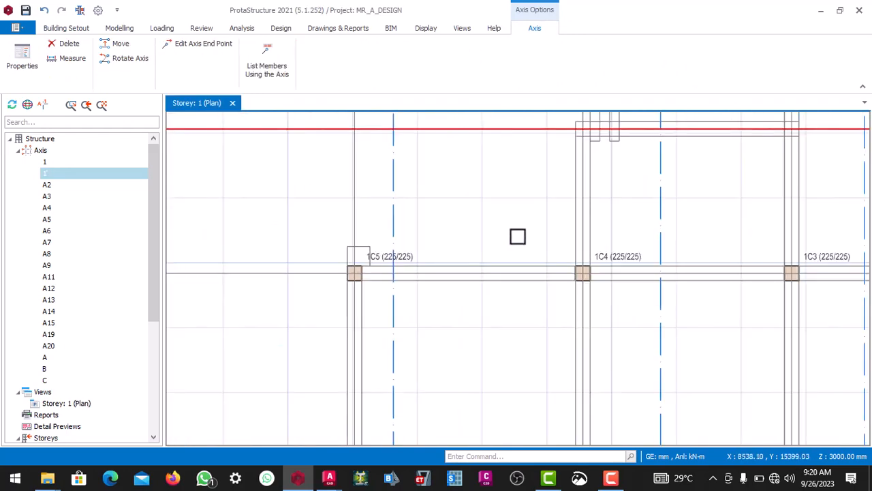
pyautogui.scroll(-1, 521, 239)
pyautogui.scroll(4, 538, 214)
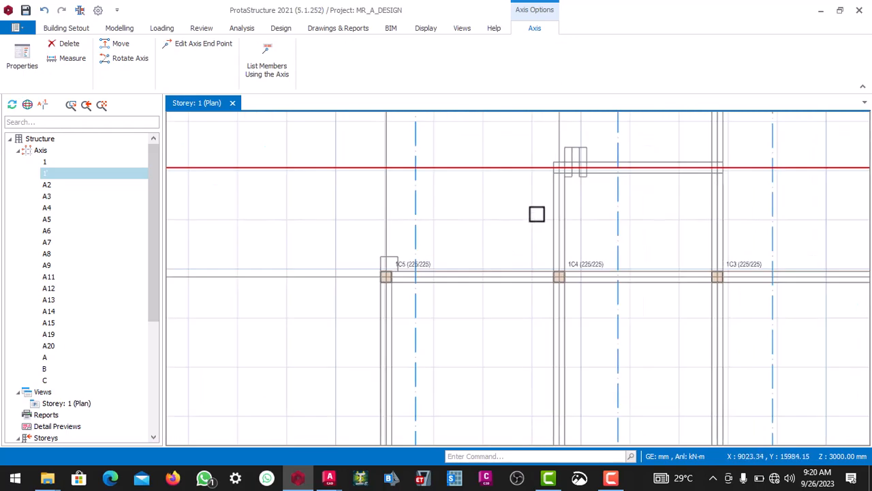
pyautogui.scroll(-7, 552, 204)
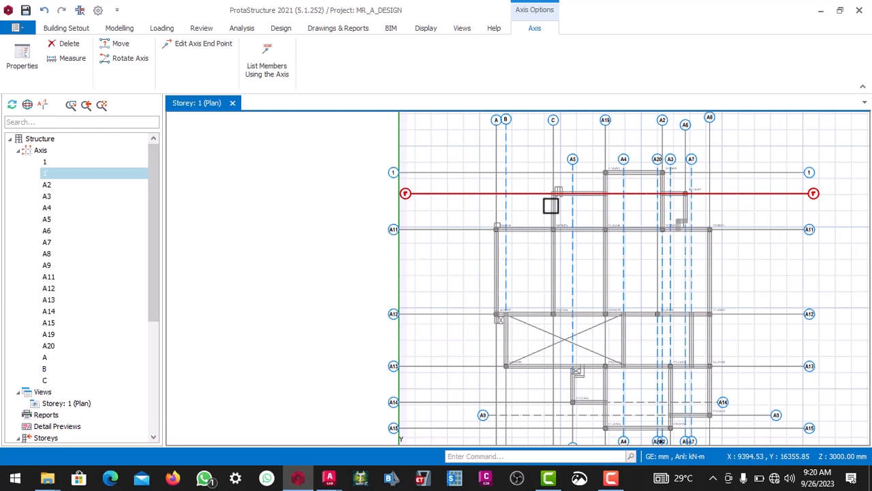
pyautogui.scroll(-2, 551, 206)
pyautogui.scroll(3, 551, 204)
pyautogui.scroll(-3, 542, 207)
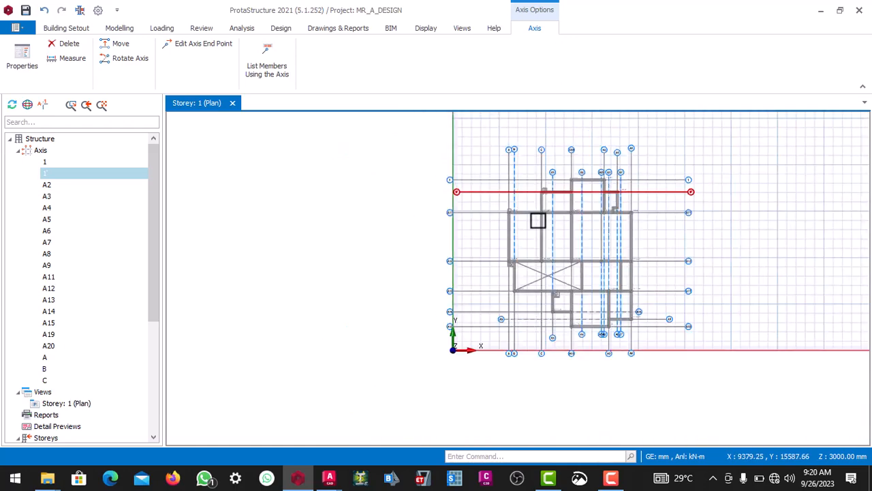
pyautogui.scroll(5, 536, 220)
pyautogui.scroll(-2, 524, 193)
pyautogui.scroll(2, 539, 174)
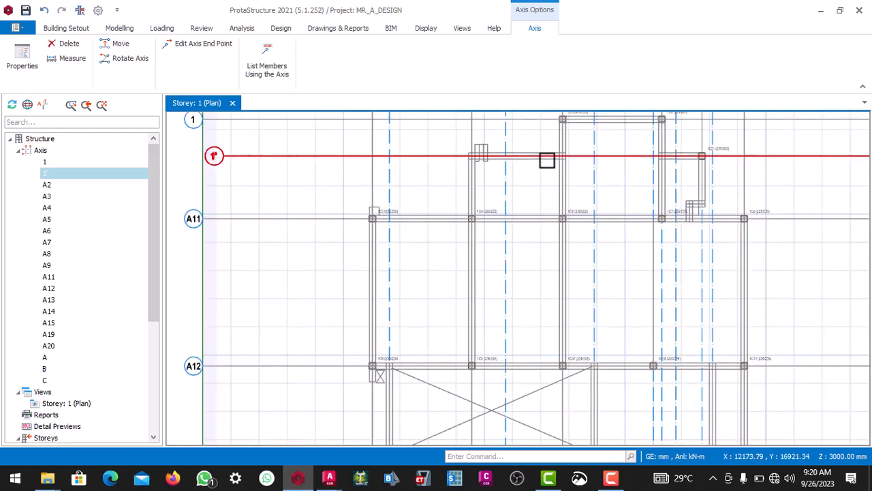
pyautogui.scroll(-2, 518, 173)
pyautogui.scroll(3, 525, 163)
pyautogui.scroll(-4, 521, 188)
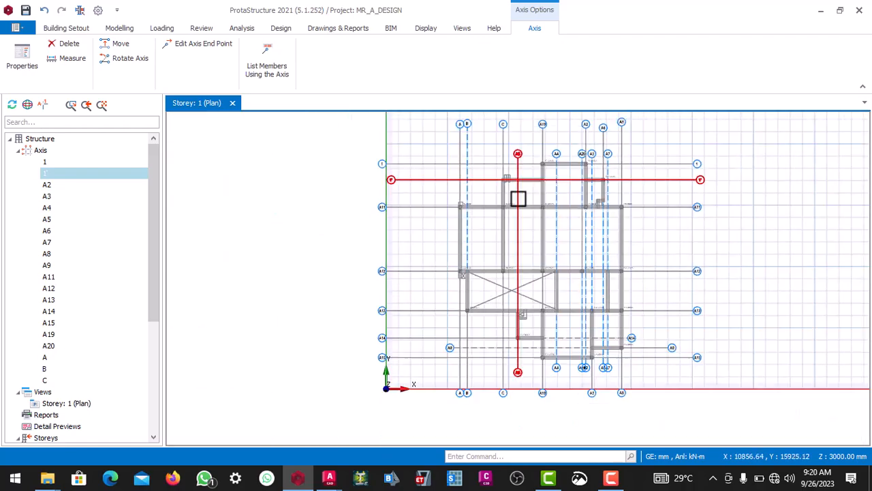
pyautogui.scroll(3, 532, 184)
pyautogui.scroll(-2, 489, 190)
pyautogui.scroll(2, 492, 175)
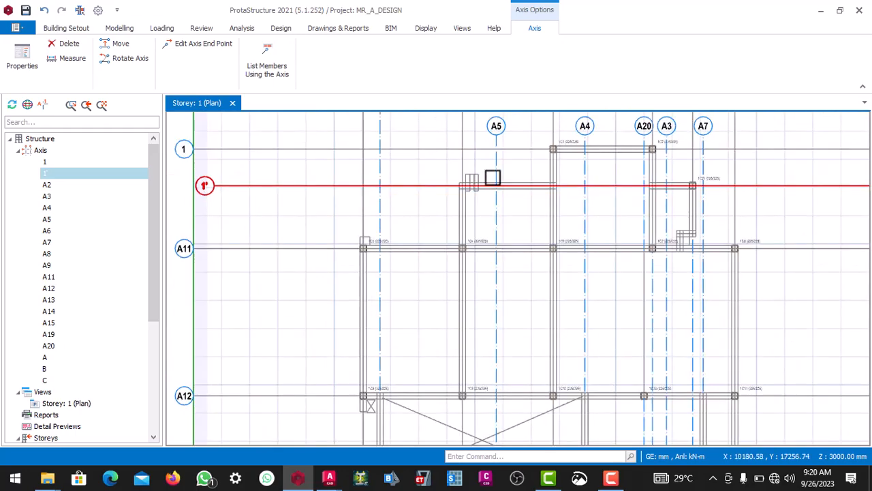
pyautogui.scroll(-1, 525, 186)
pyautogui.scroll(1, 527, 187)
pyautogui.scroll(3, 554, 172)
pyautogui.scroll(-3, 539, 190)
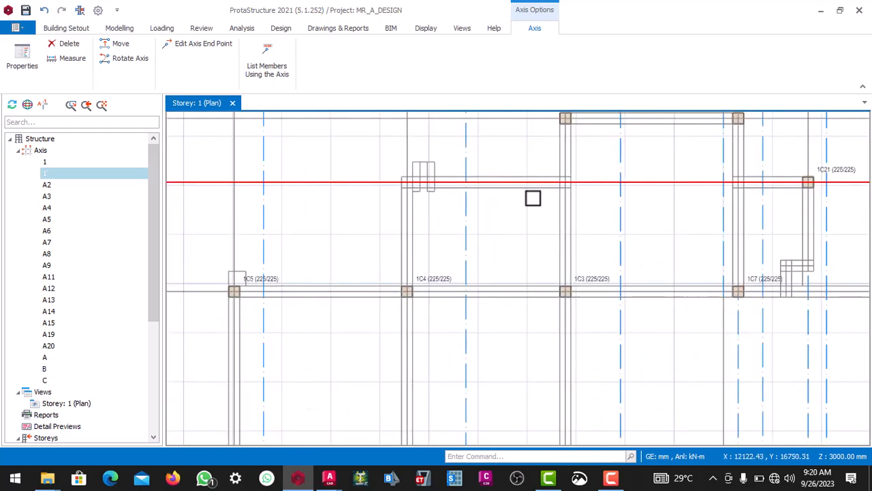
pyautogui.scroll(2, 518, 189)
pyautogui.scroll(-4, 546, 182)
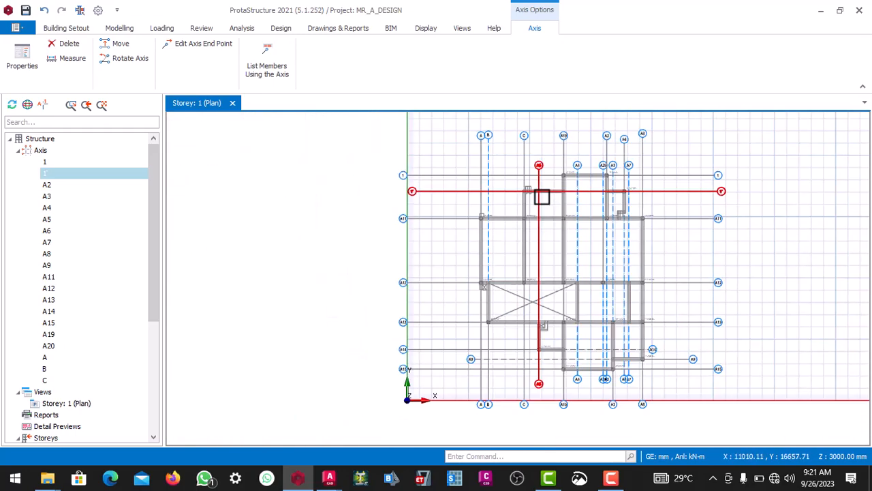
pyautogui.scroll(2, 544, 188)
pyautogui.scroll(-2, 552, 184)
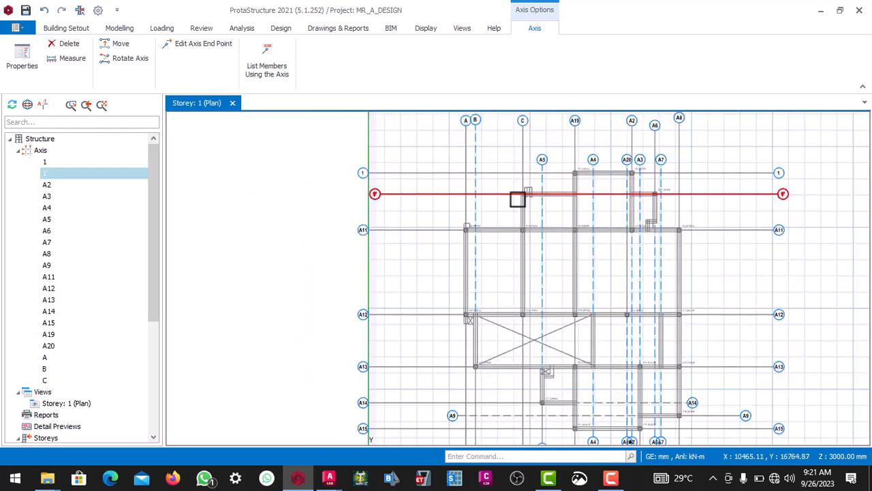
pyautogui.scroll(2, 518, 198)
pyautogui.scroll(-2, 499, 193)
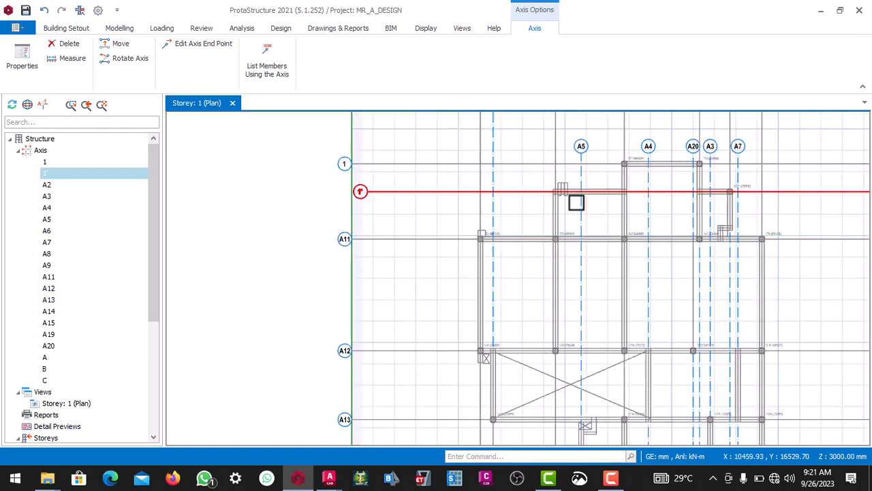
pyautogui.scroll(-2, 602, 207)
pyautogui.scroll(3, 607, 197)
pyautogui.scroll(-3, 551, 209)
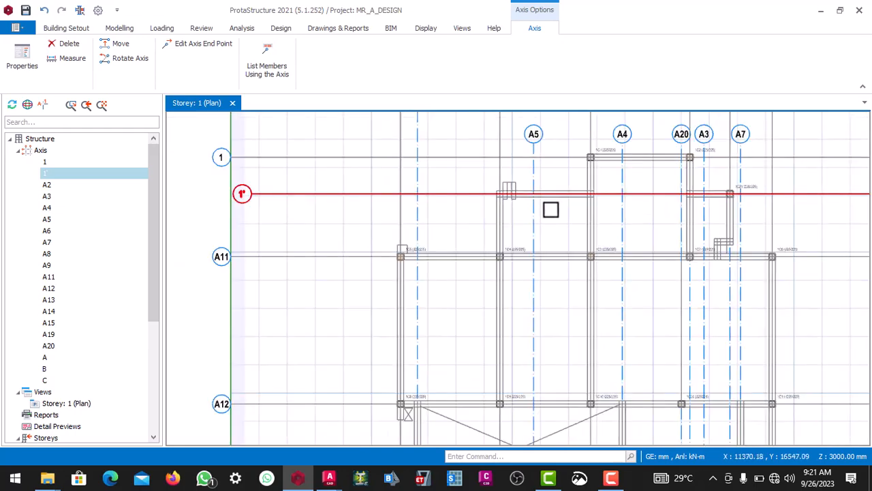
pyautogui.scroll(1, 561, 208)
pyautogui.scroll(-3, 571, 202)
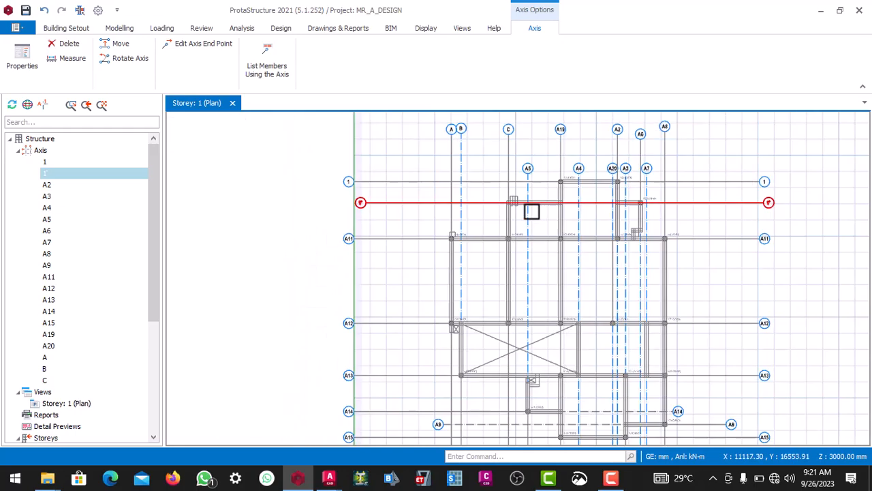
pyautogui.scroll(2, 522, 214)
pyautogui.scroll(1, 523, 203)
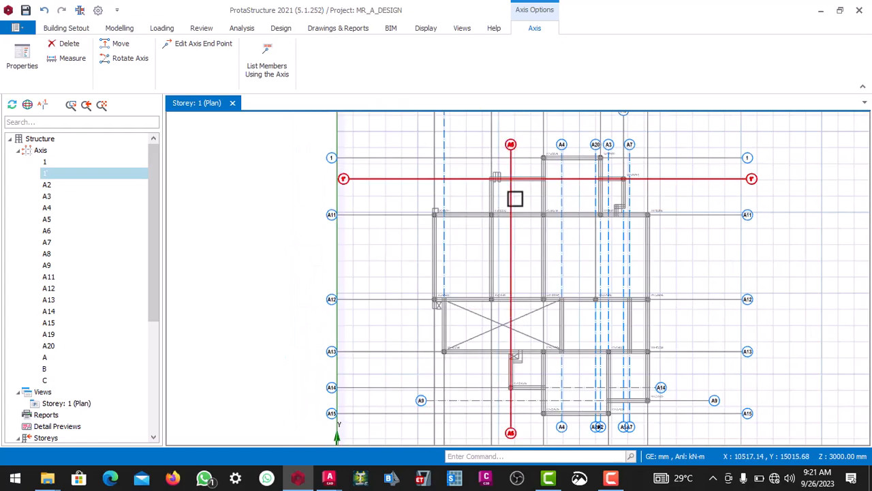
pyautogui.scroll(-4, 516, 198)
pyautogui.scroll(3, 497, 204)
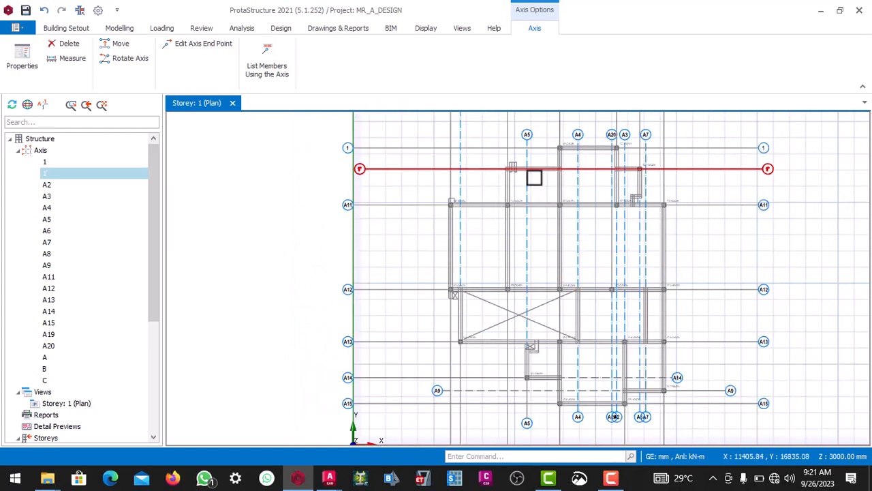
pyautogui.scroll(1, 535, 178)
pyautogui.scroll(-3, 518, 193)
pyautogui.scroll(3, 525, 180)
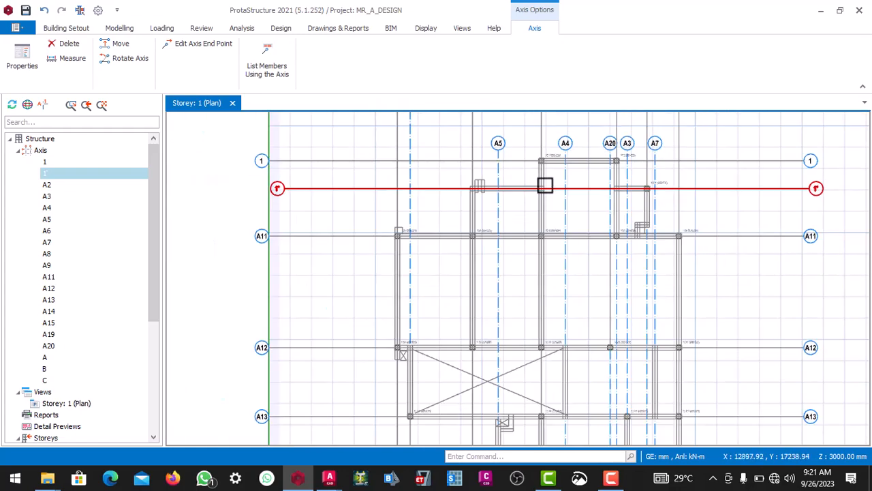
pyautogui.scroll(1, 545, 185)
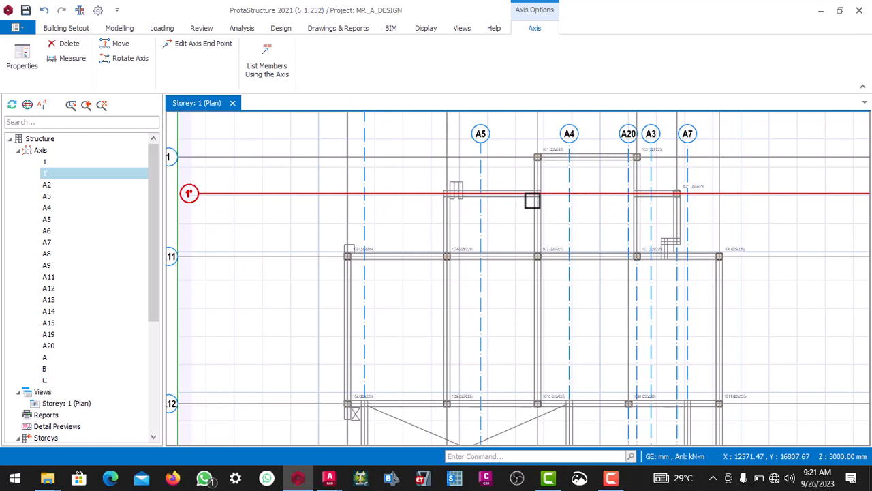
pyautogui.scroll(-3, 533, 200)
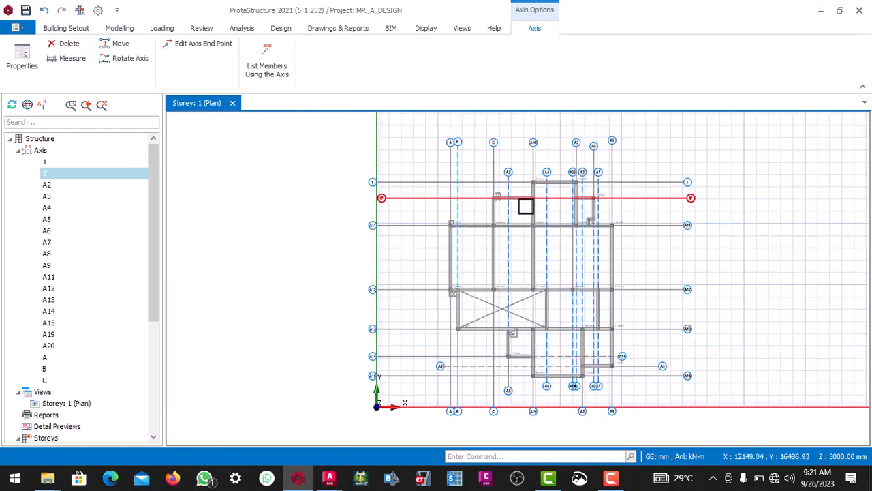
pyautogui.scroll(5, 527, 202)
pyautogui.scroll(-4, 514, 203)
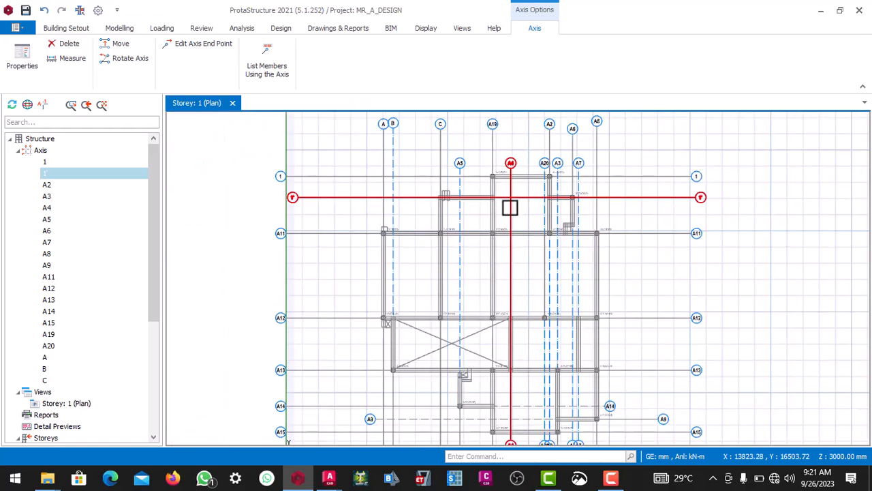
pyautogui.scroll(3, 556, 199)
pyautogui.scroll(-4, 559, 196)
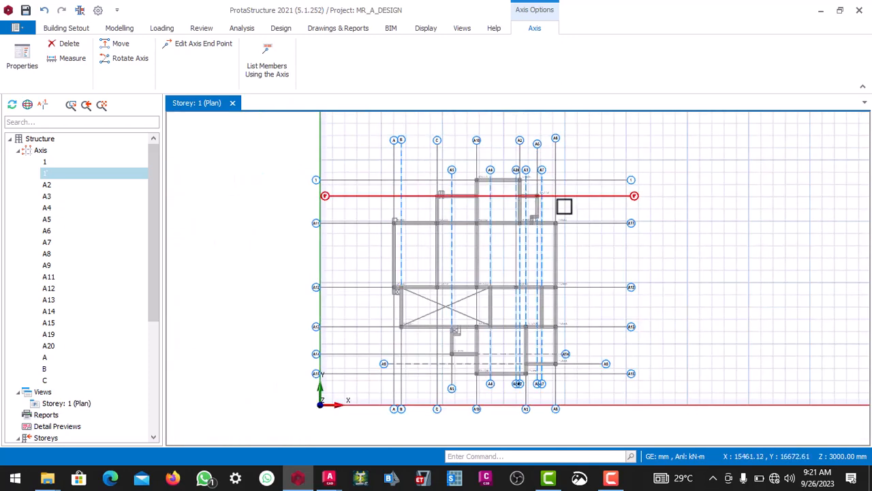